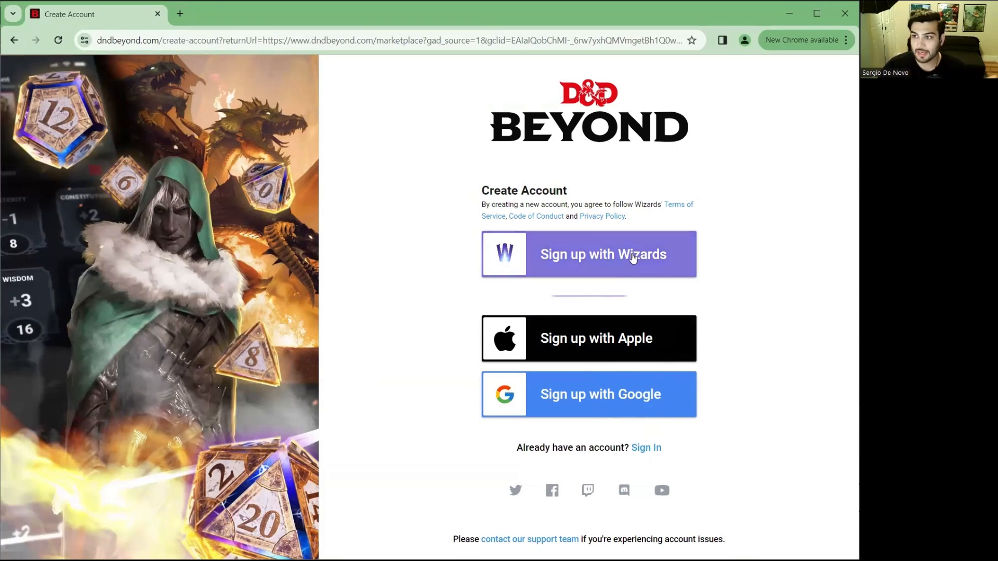
# - Choose to sign up with a Wizards account and go to the email and password fields of its login form
pyautogui.click(634, 256)
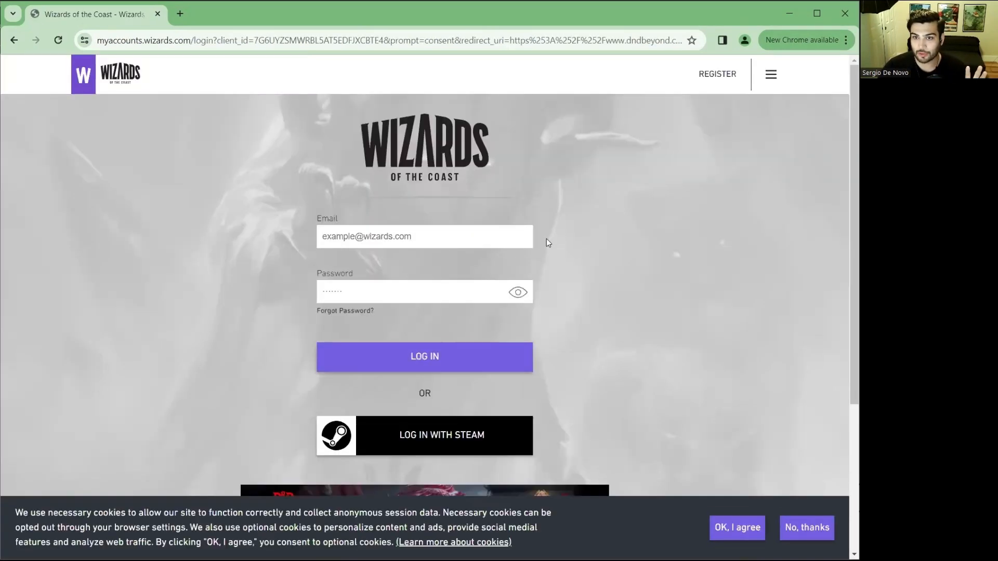
pyautogui.click(445, 242)
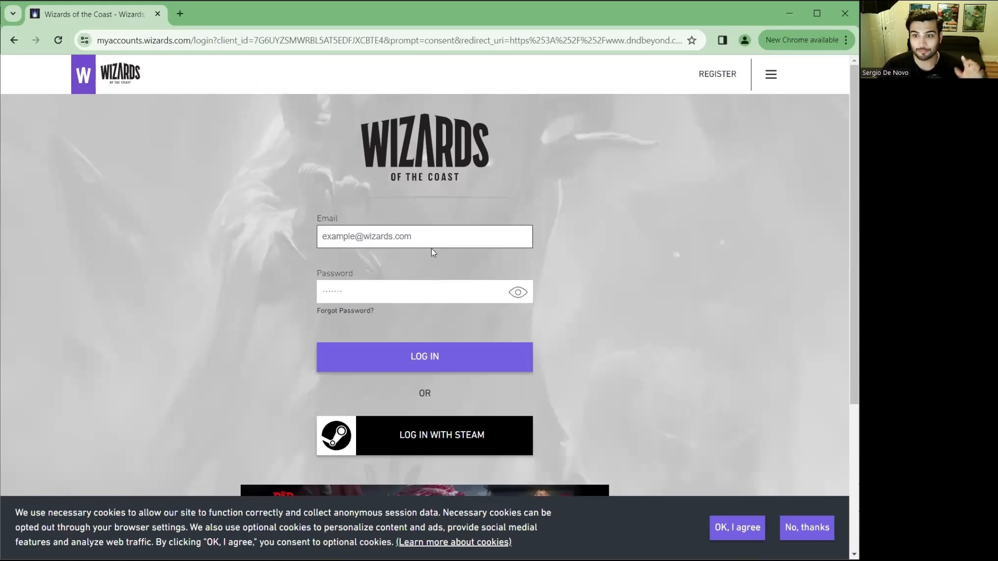
pyautogui.click(411, 297)
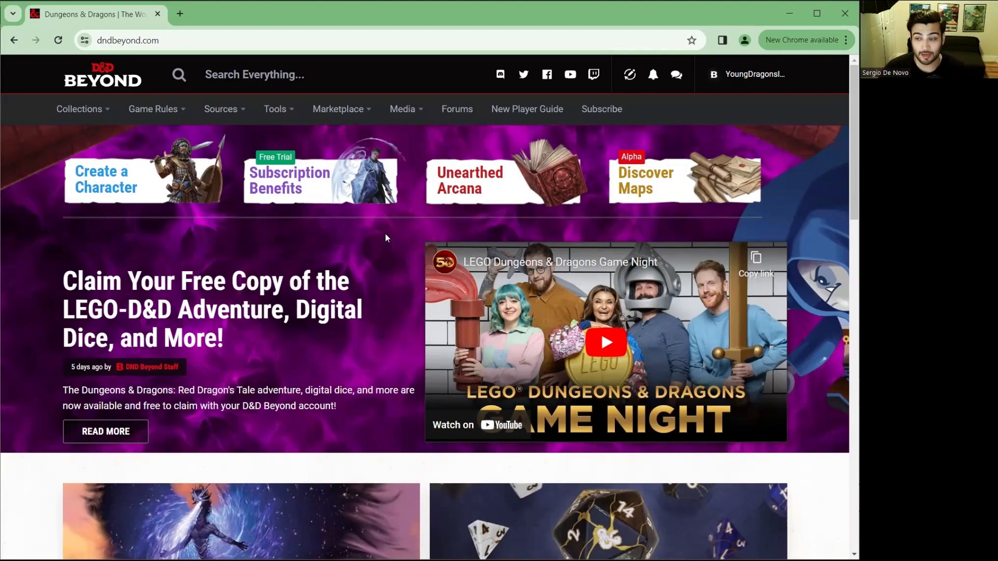
# - Start creating a new character from the account's Characters page using the Standard step-by-step method
pyautogui.click(755, 77)
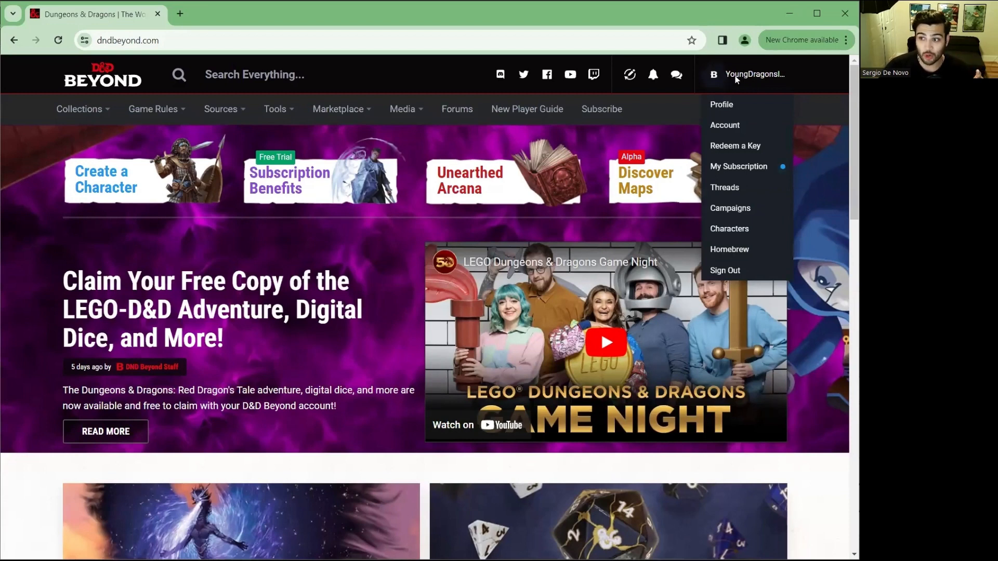
pyautogui.click(733, 227)
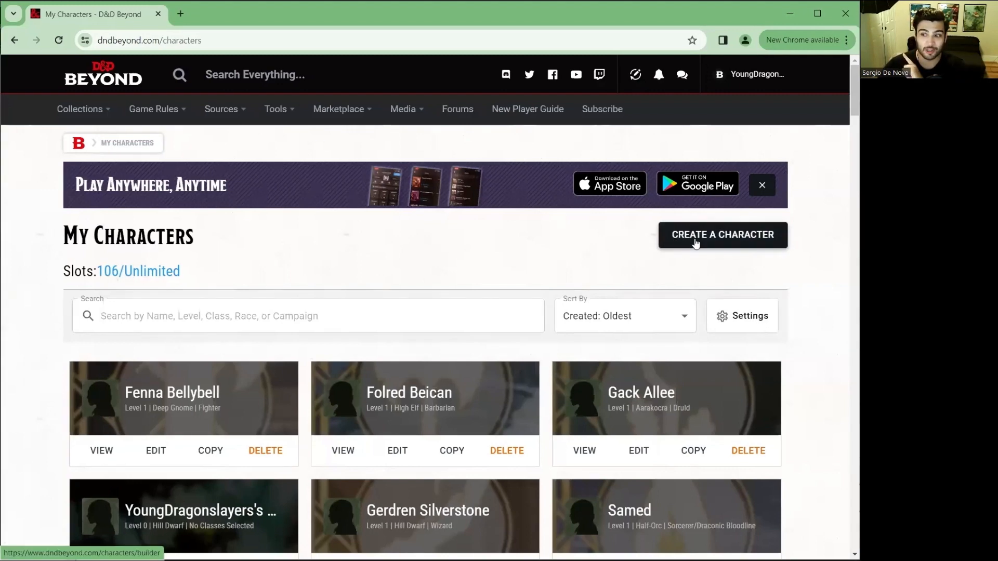
pyautogui.click(728, 239)
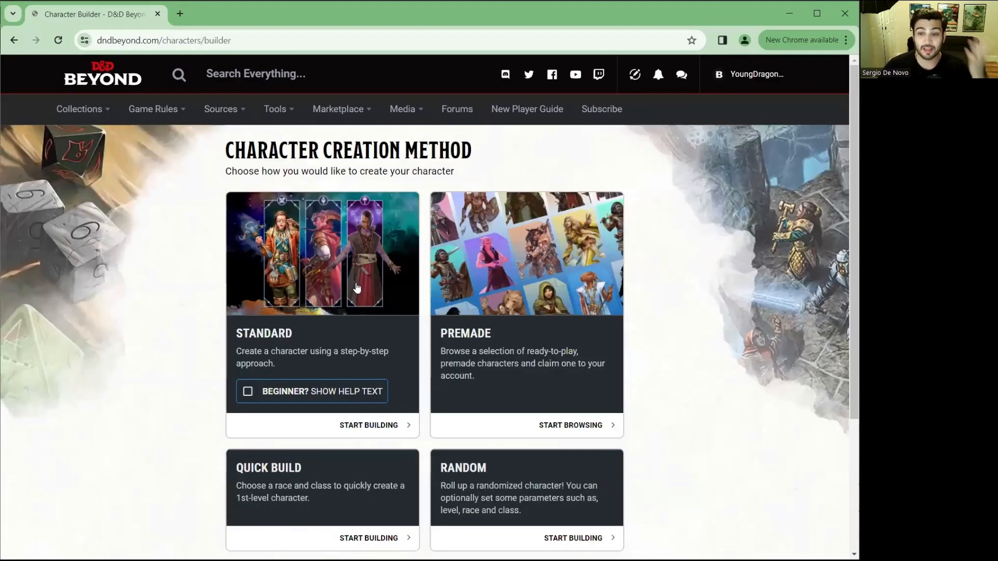
pyautogui.scroll(-1, 359, 255)
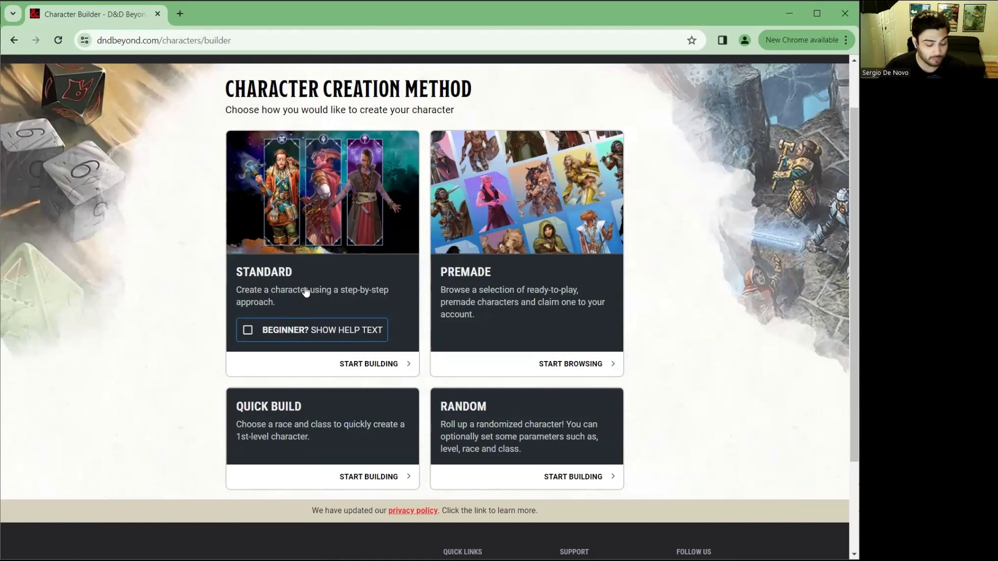
pyautogui.click(321, 274)
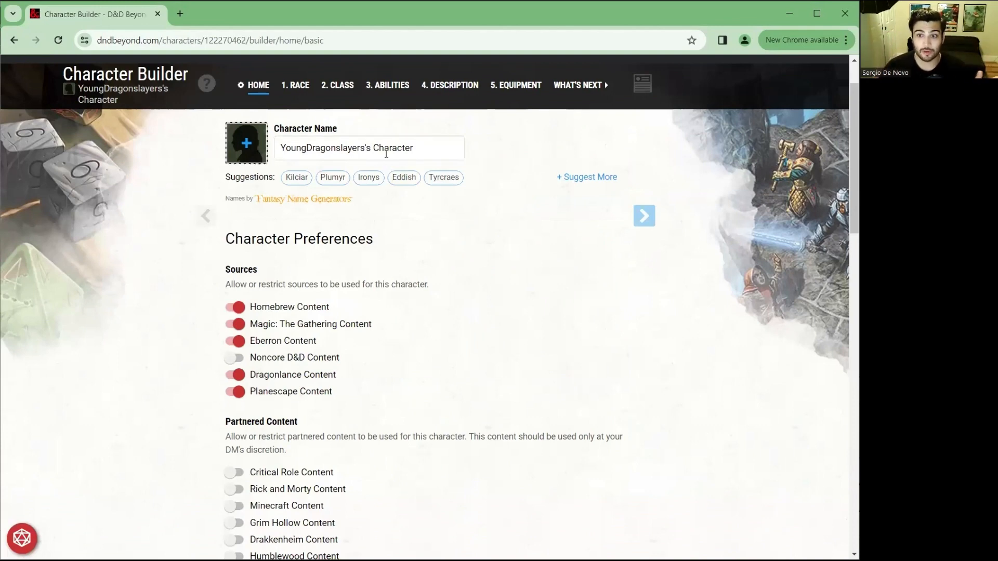
# - Replace the default character name with John
pyautogui.tripleClick(394, 147)
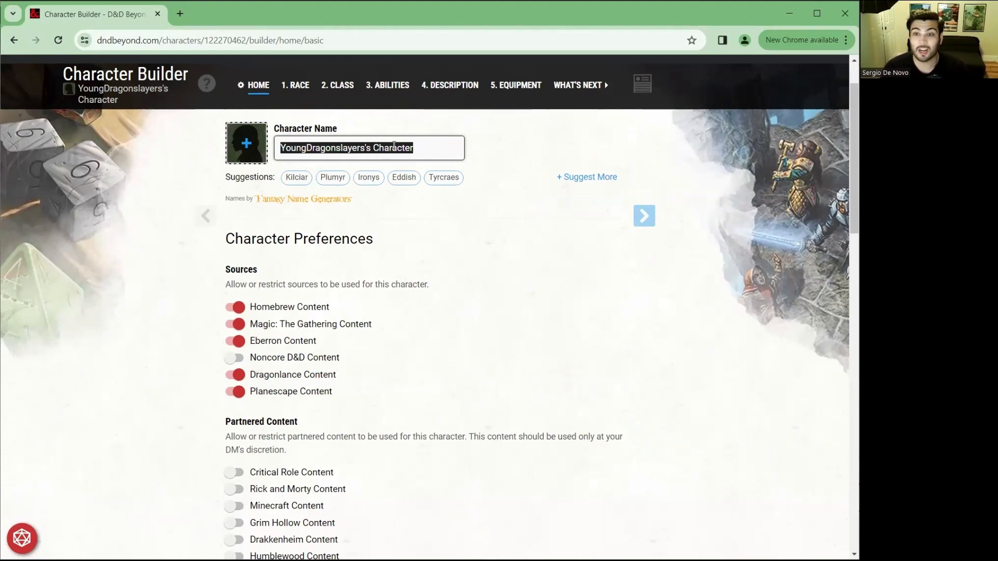
pyautogui.write('John')
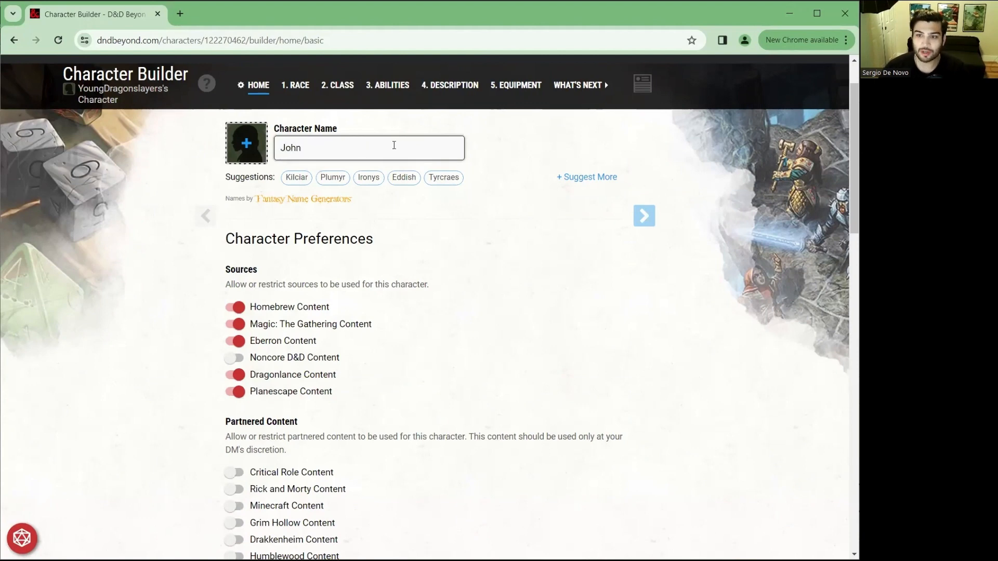
# - Set the Encumbrance Type to No Encumbrance in the character preferences and proceed to race selection
pyautogui.scroll(-1, 510, 312)
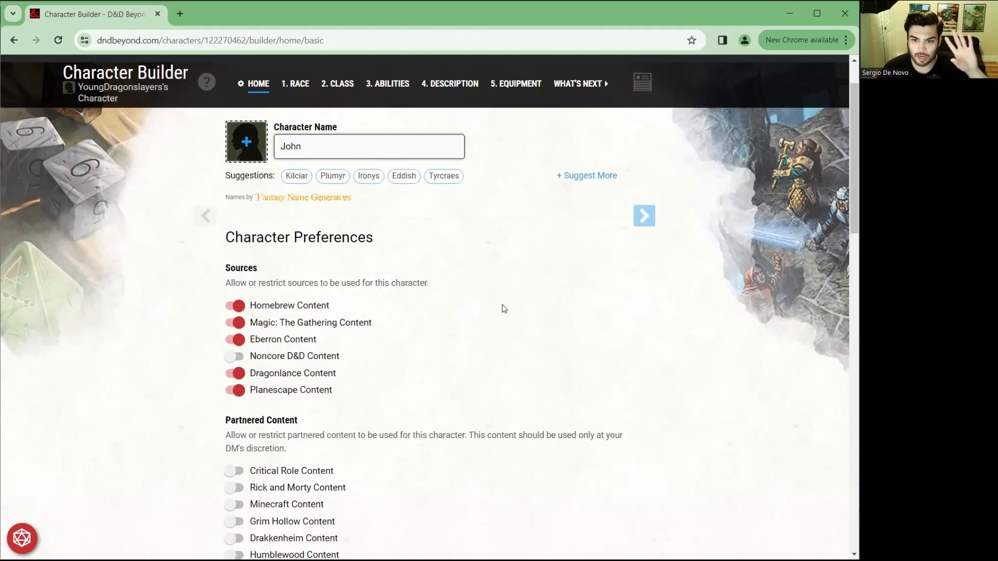
pyautogui.scroll(-1, 504, 308)
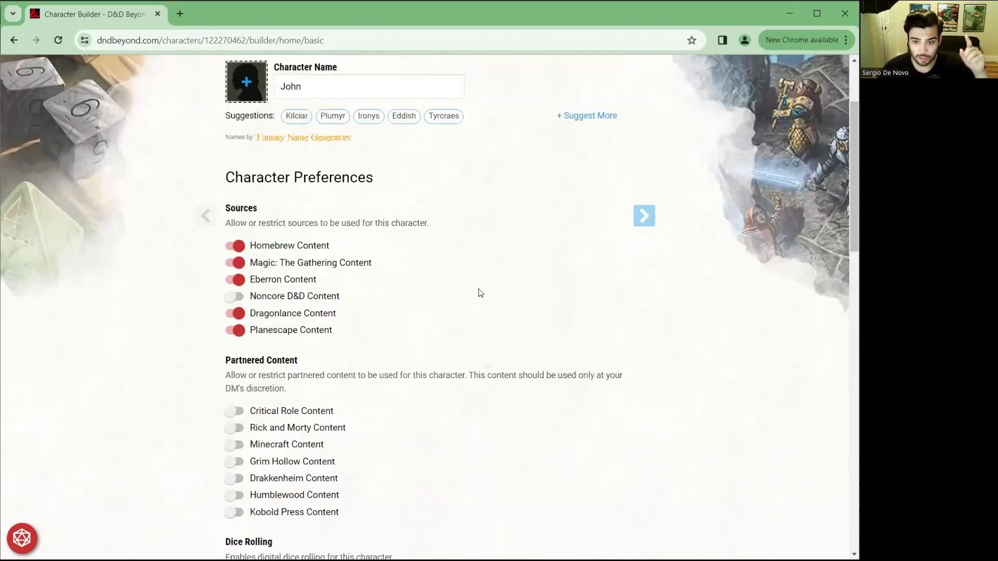
pyautogui.scroll(-5, 474, 292)
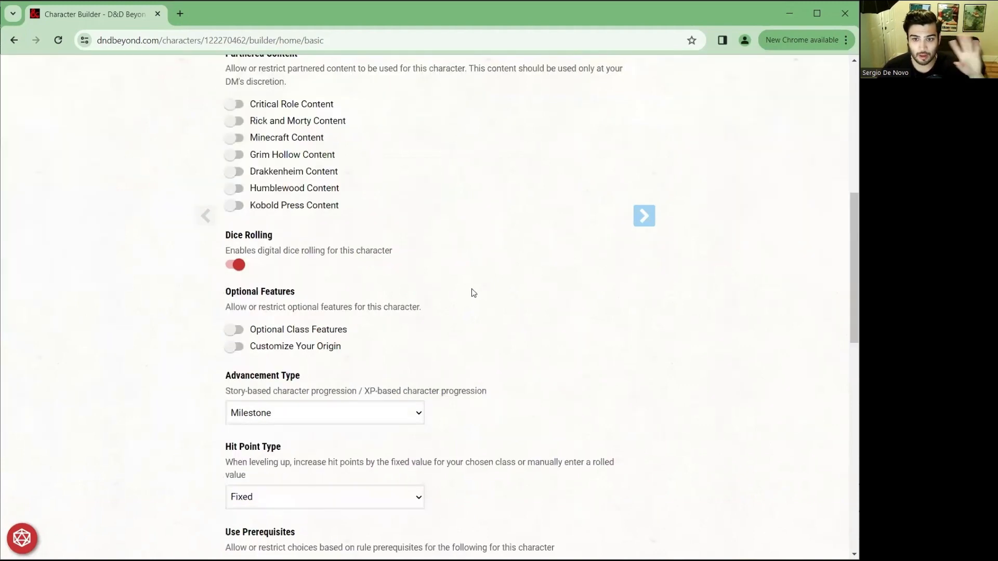
pyautogui.scroll(-2, 470, 294)
pyautogui.scroll(-3, 419, 298)
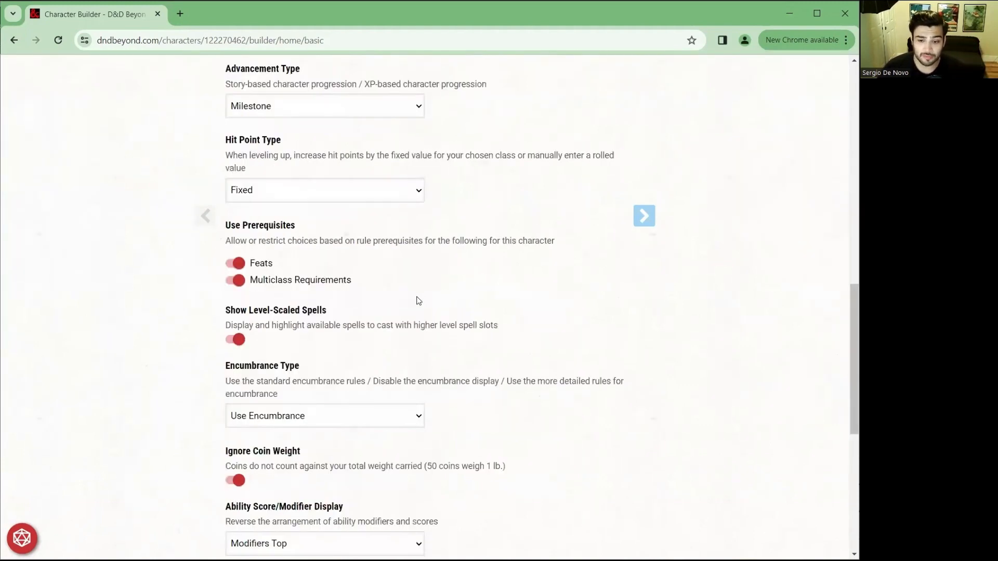
pyautogui.scroll(-2, 416, 300)
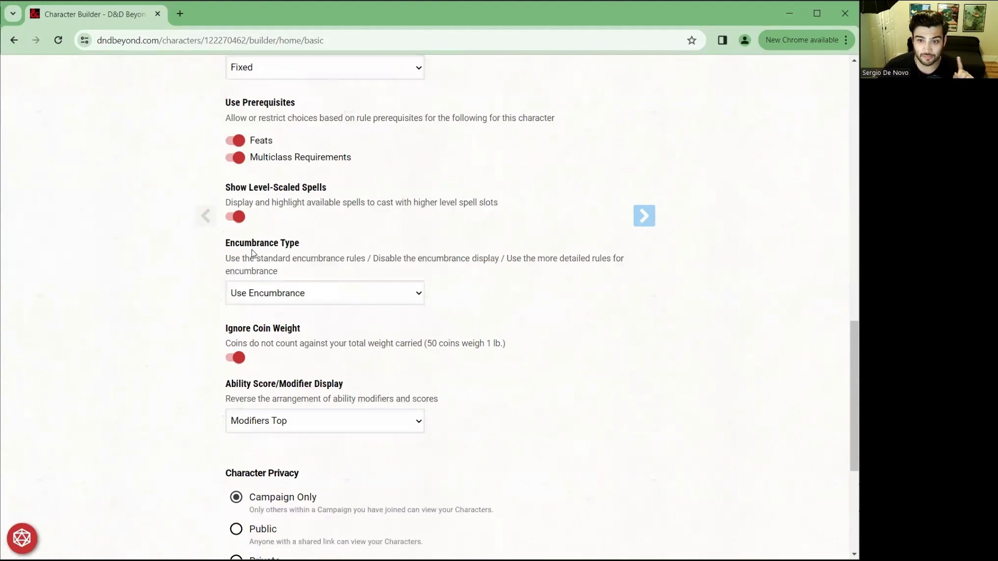
pyautogui.moveTo(251, 250); pyautogui.dragTo(292, 252)
pyautogui.click(300, 258)
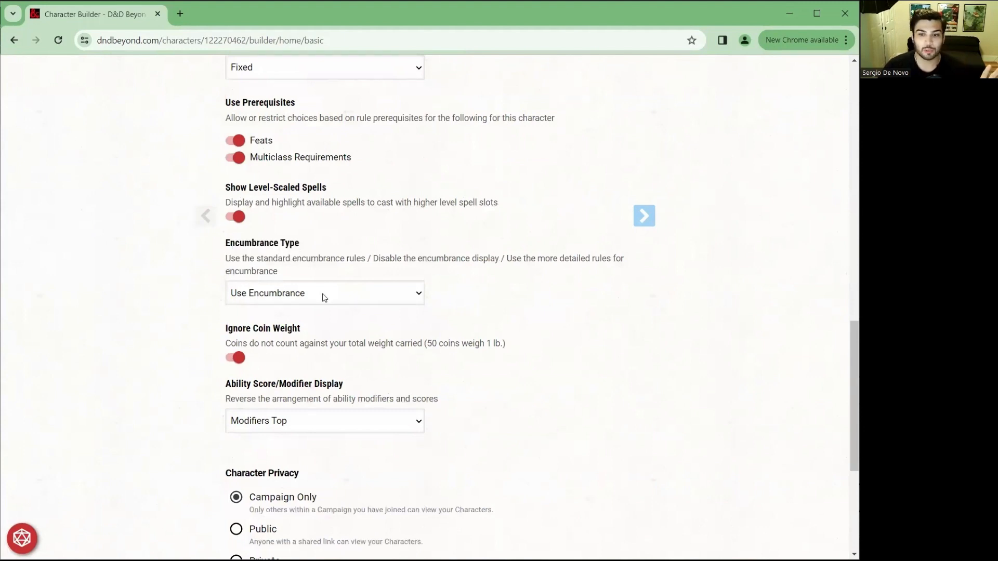
pyautogui.click(325, 297)
pyautogui.click(302, 324)
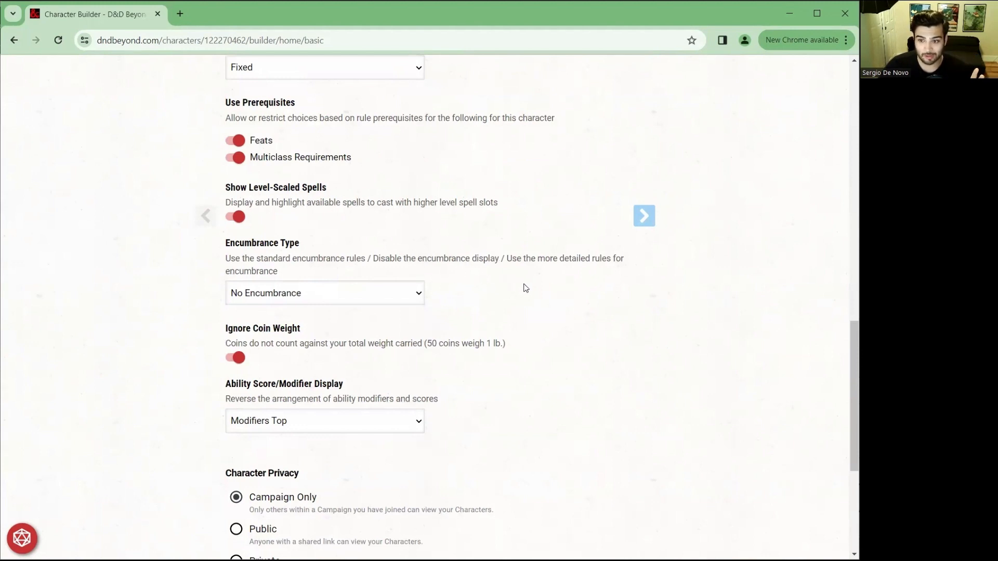
pyautogui.scroll(-3, 594, 296)
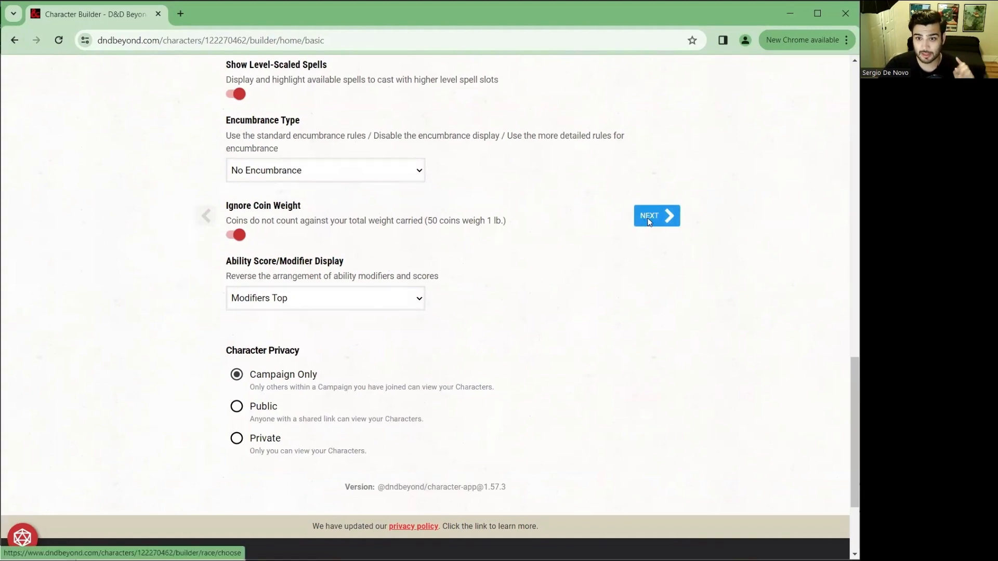
pyautogui.click(650, 223)
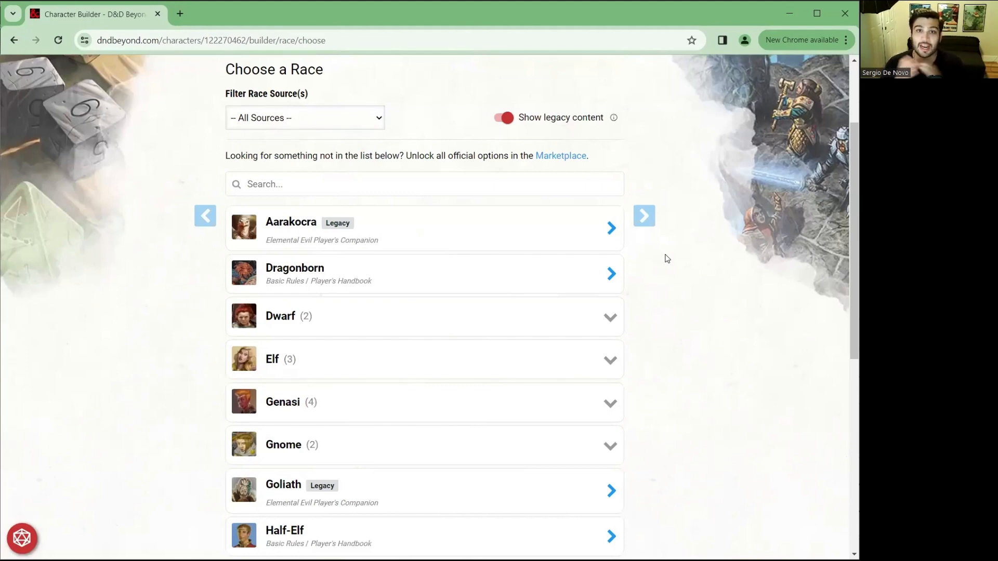
# - Look through the list of available races and preview the Goliath race without choosing it
pyautogui.scroll(-5, 668, 260)
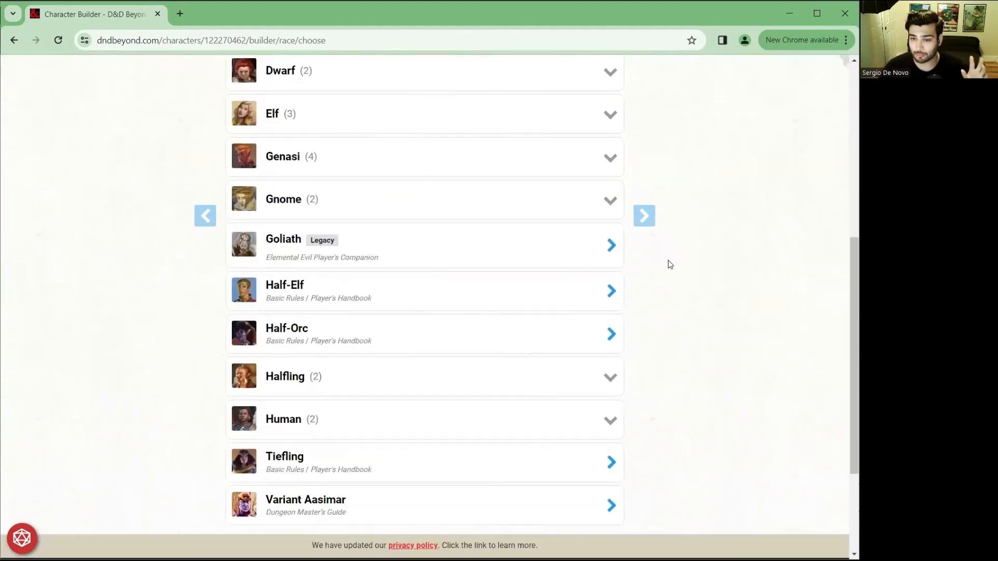
pyautogui.scroll(5, 668, 263)
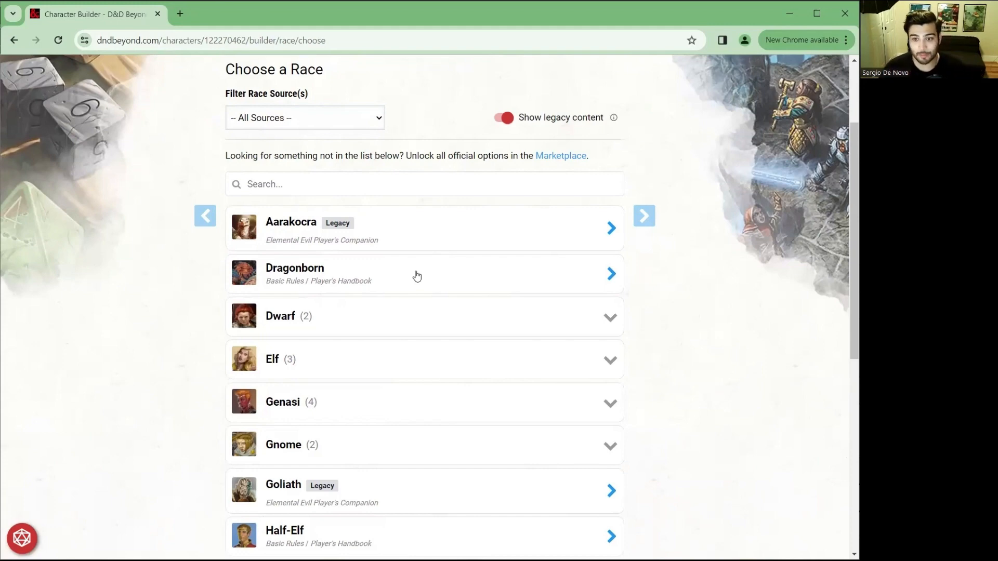
pyautogui.scroll(-1, 417, 276)
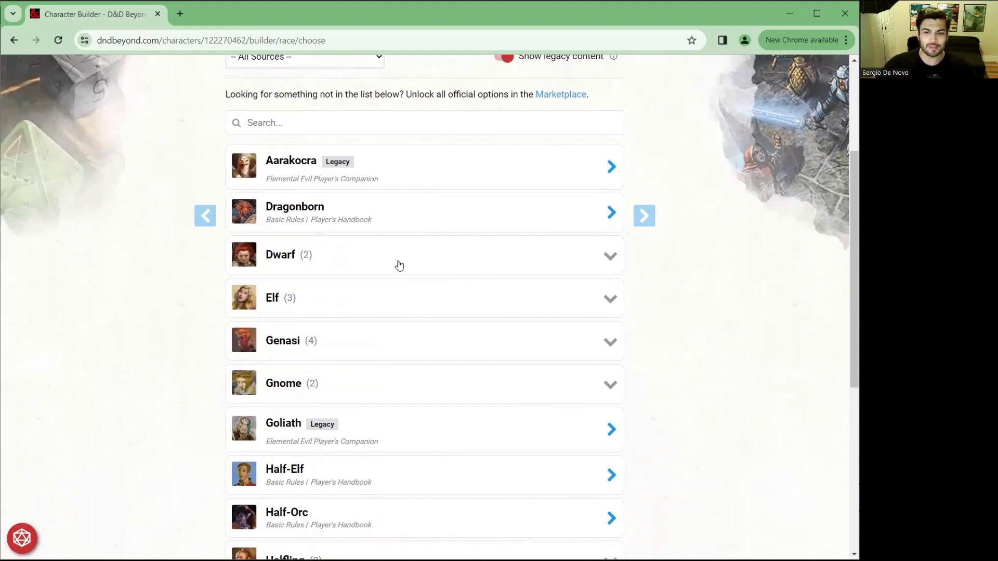
pyautogui.scroll(-1, 394, 264)
pyautogui.scroll(-1, 389, 263)
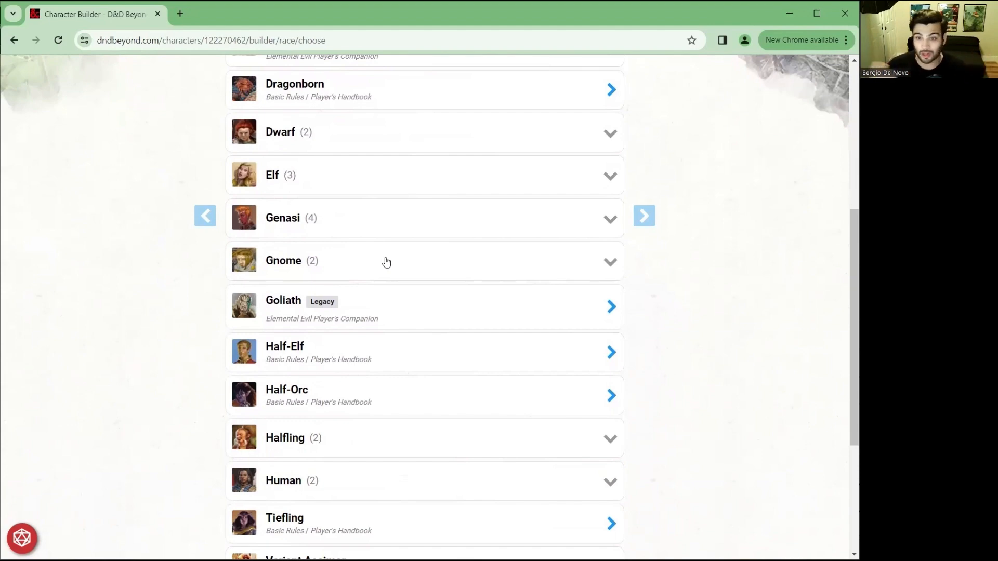
pyautogui.scroll(-2, 386, 262)
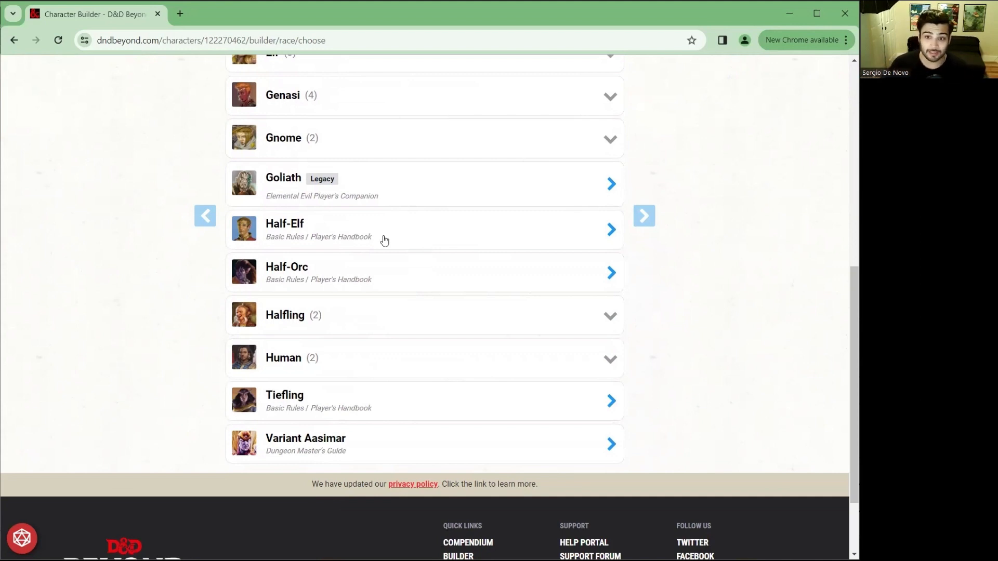
pyautogui.click(583, 186)
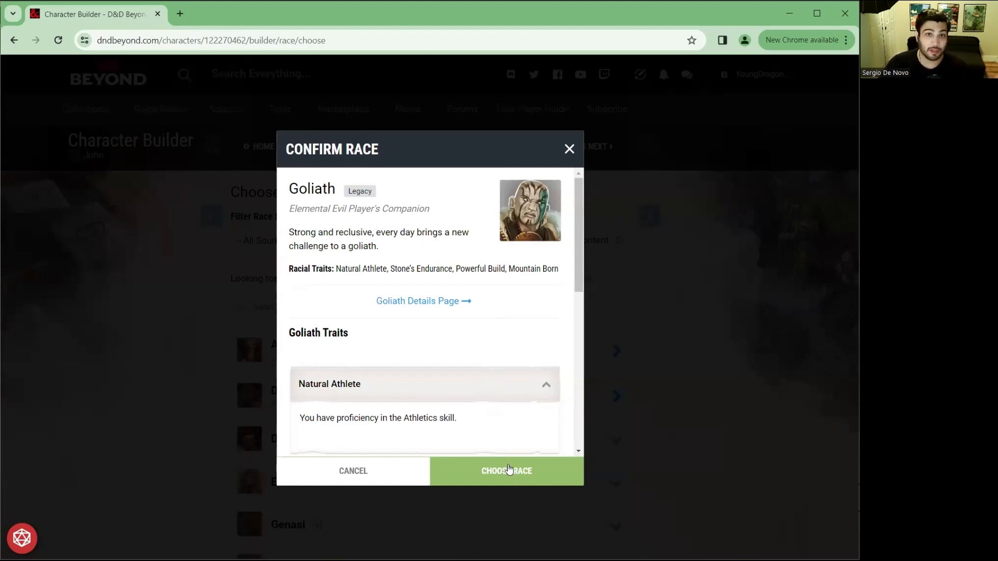
pyautogui.click(570, 150)
# - Choose Aarakocra as the character's race and confirm the choice
pyautogui.scroll(-4, 441, 394)
pyautogui.scroll(1, 441, 187)
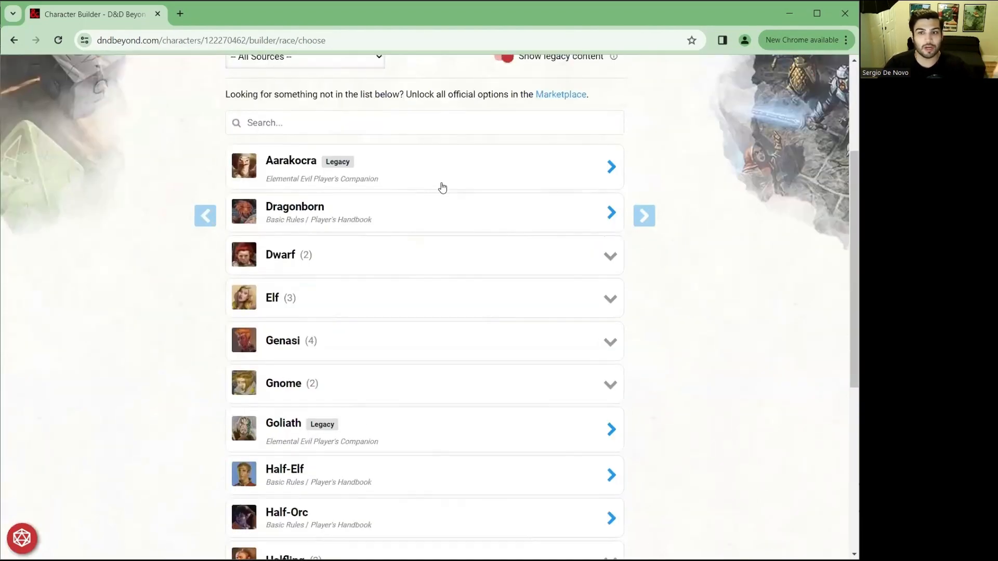
pyautogui.click(442, 177)
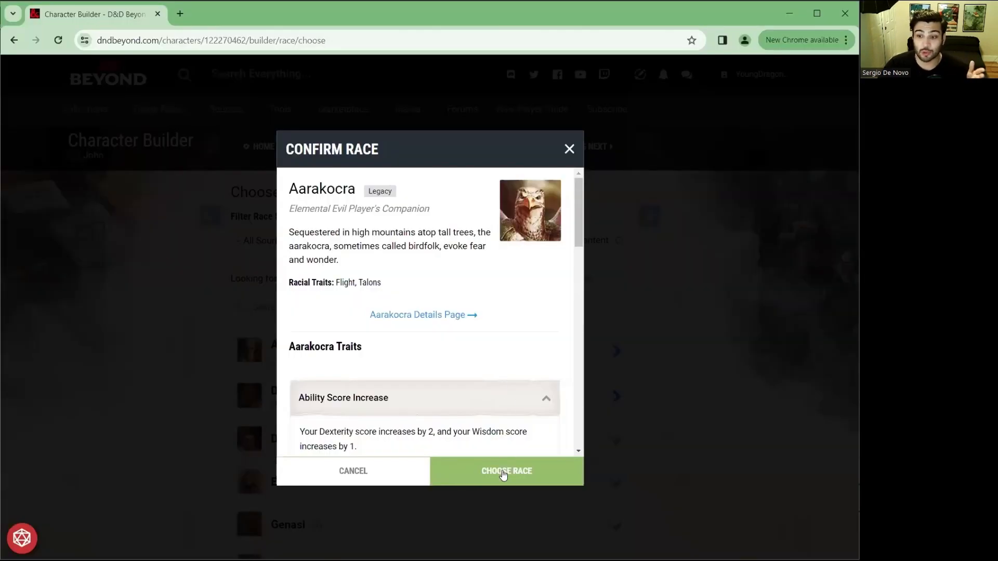
pyautogui.click(503, 472)
# - Examine the Aarakocra racial traits, including the details of the Age trait
pyautogui.scroll(-3, 524, 312)
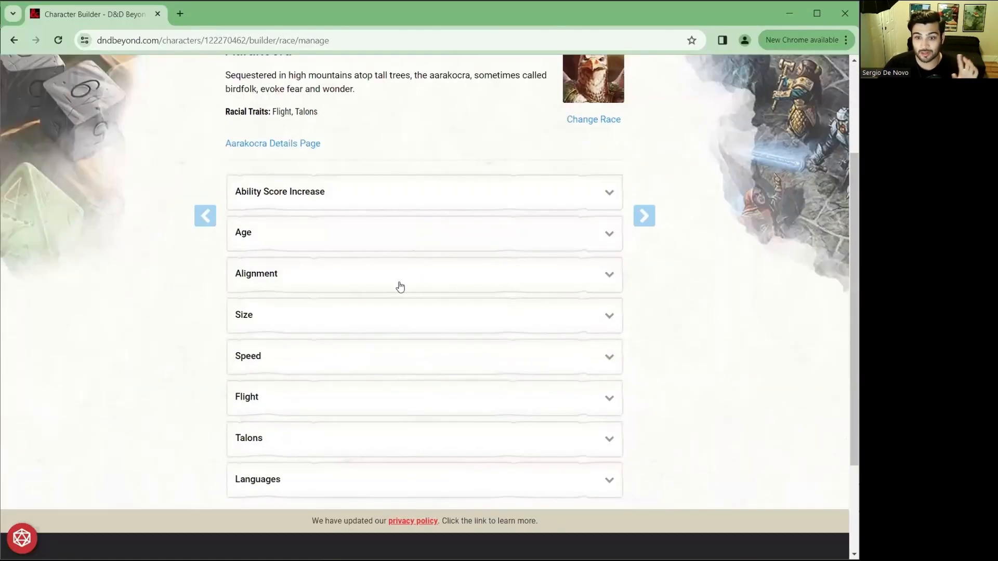
pyautogui.scroll(-1, 400, 287)
pyautogui.click(367, 191)
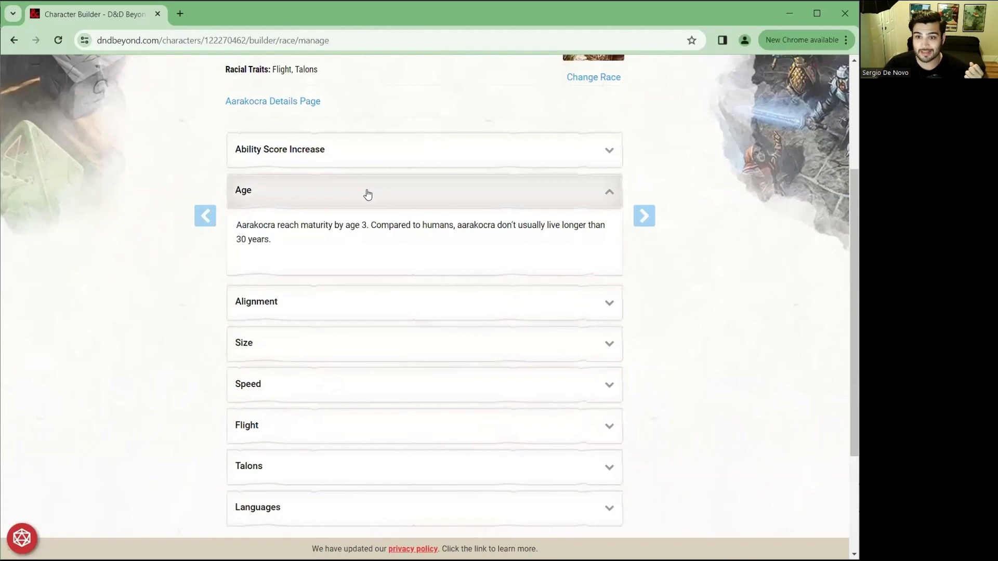
pyautogui.click(367, 193)
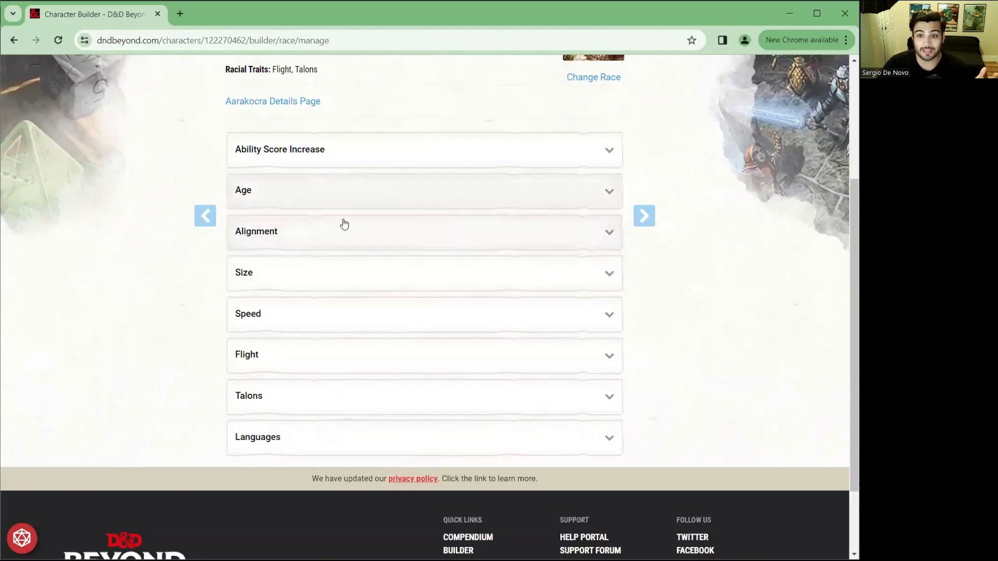
pyautogui.scroll(1, 327, 309)
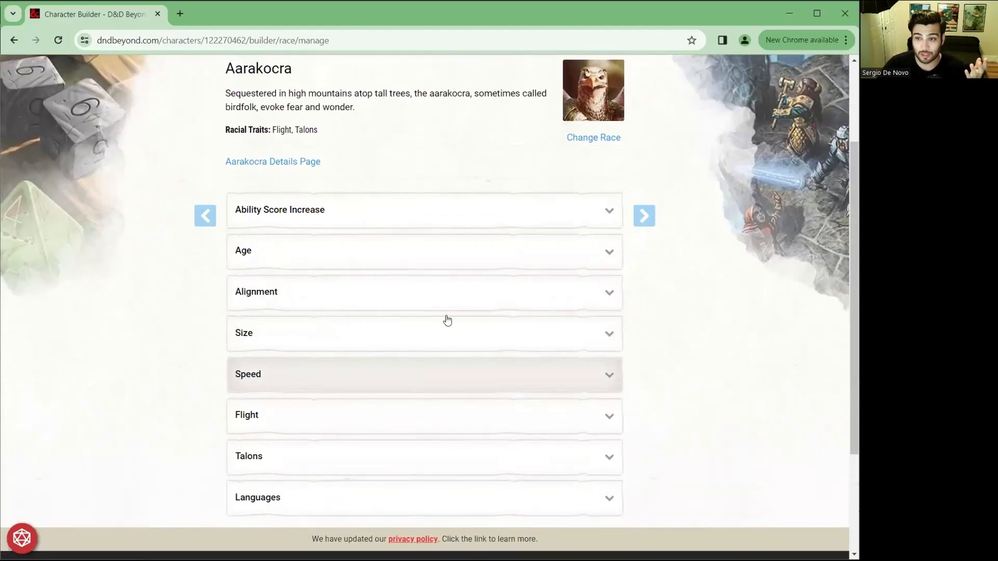
pyautogui.scroll(-1, 458, 335)
pyautogui.scroll(-1, 451, 357)
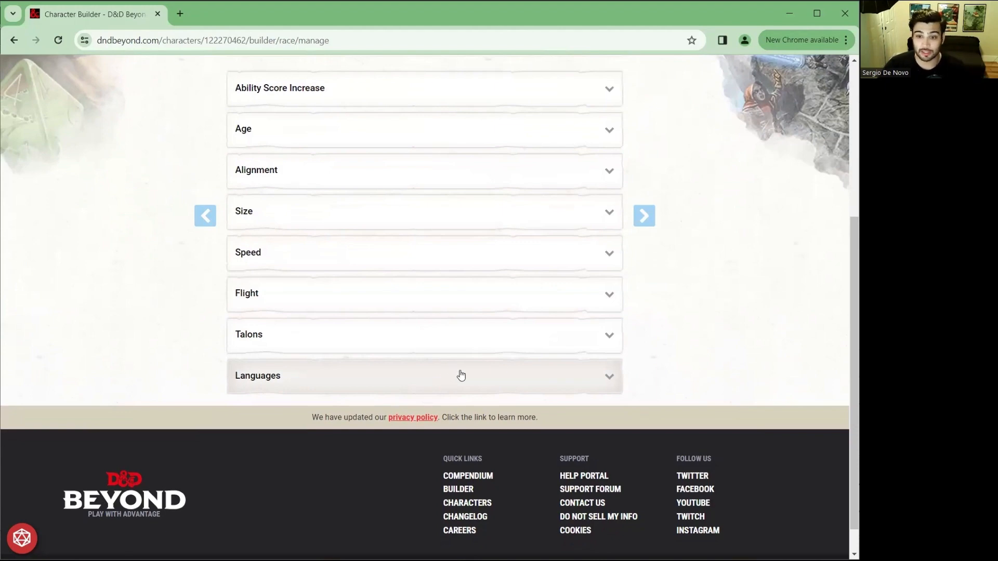
pyautogui.scroll(2, 592, 286)
pyautogui.scroll(2, 603, 260)
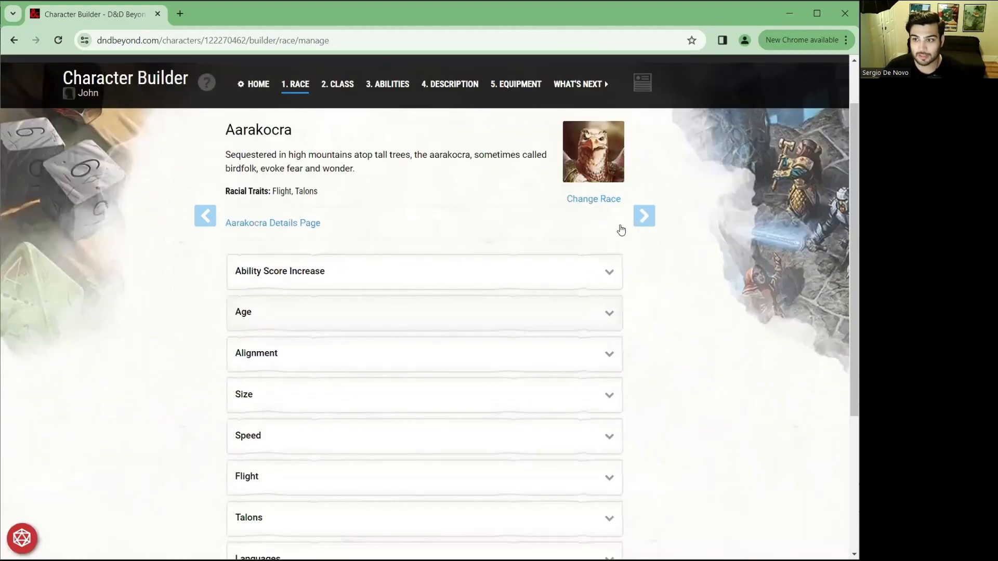
# - Proceed to class selection and look over the available classes
pyautogui.scroll(-1, 634, 227)
pyautogui.click(647, 225)
pyautogui.scroll(-2, 408, 276)
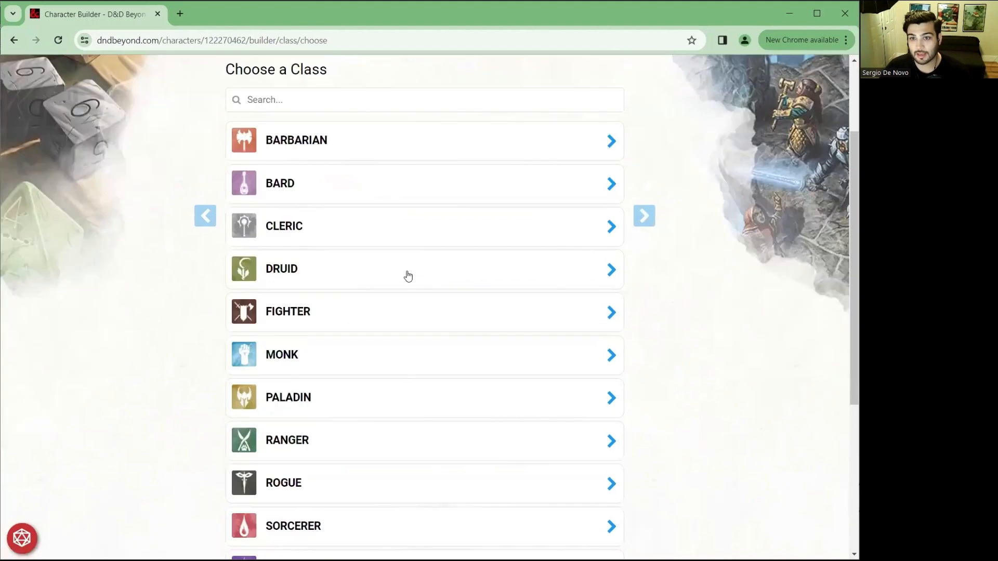
pyautogui.scroll(1, 462, 307)
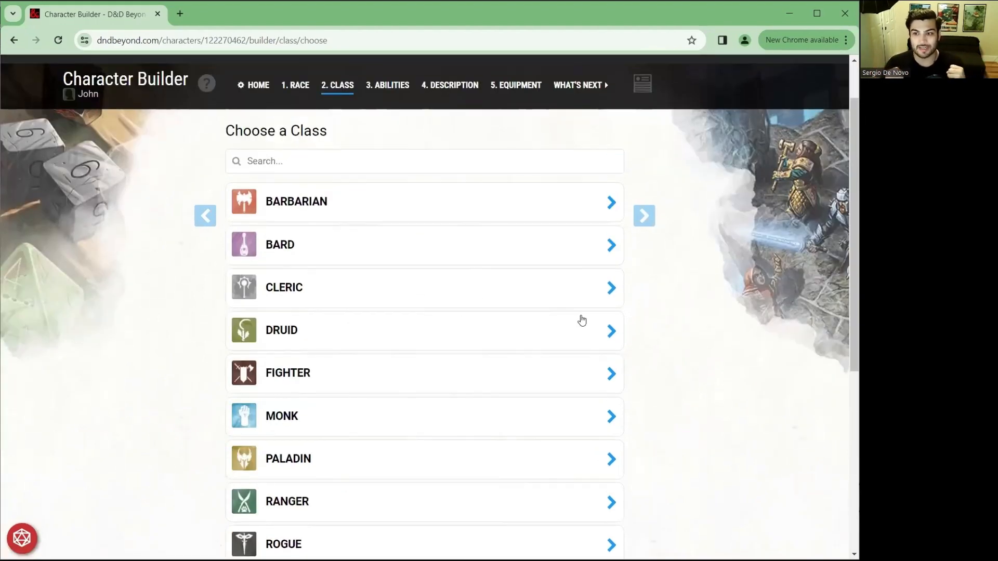
# - Read through the whole list of selectable classes, from Barbarian down to Wizard
pyautogui.scroll(-3, 662, 171)
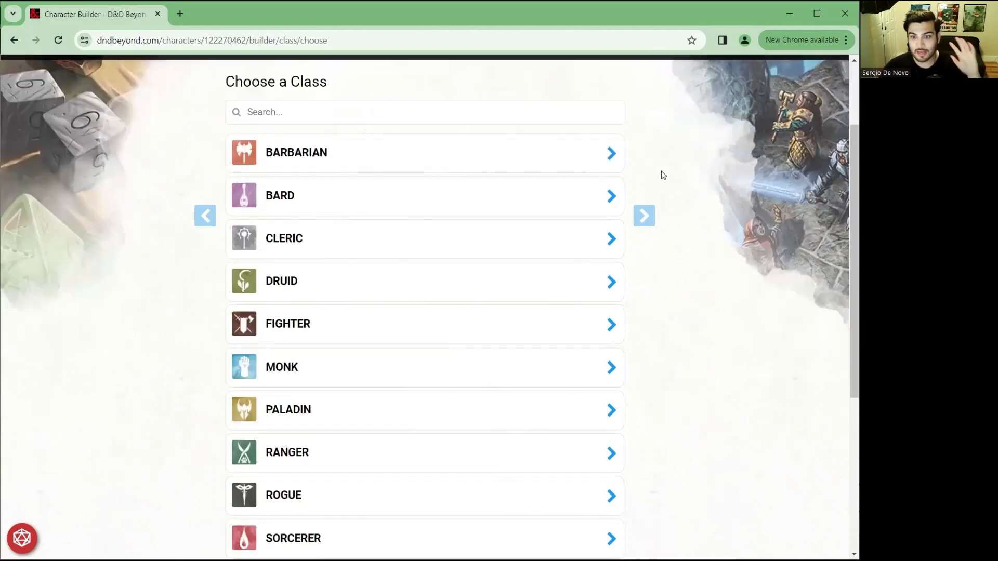
pyautogui.scroll(3, 650, 247)
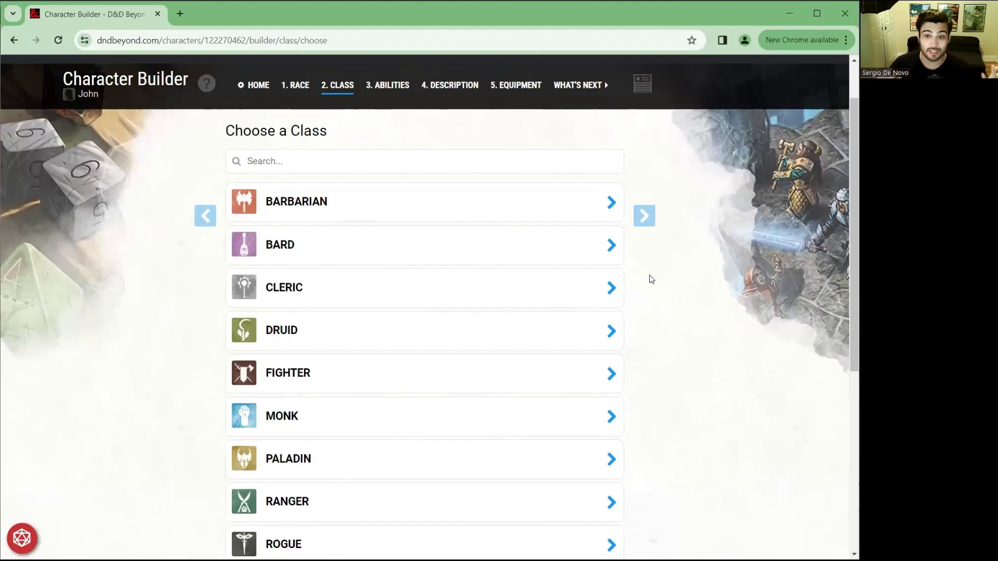
pyautogui.scroll(-1, 651, 279)
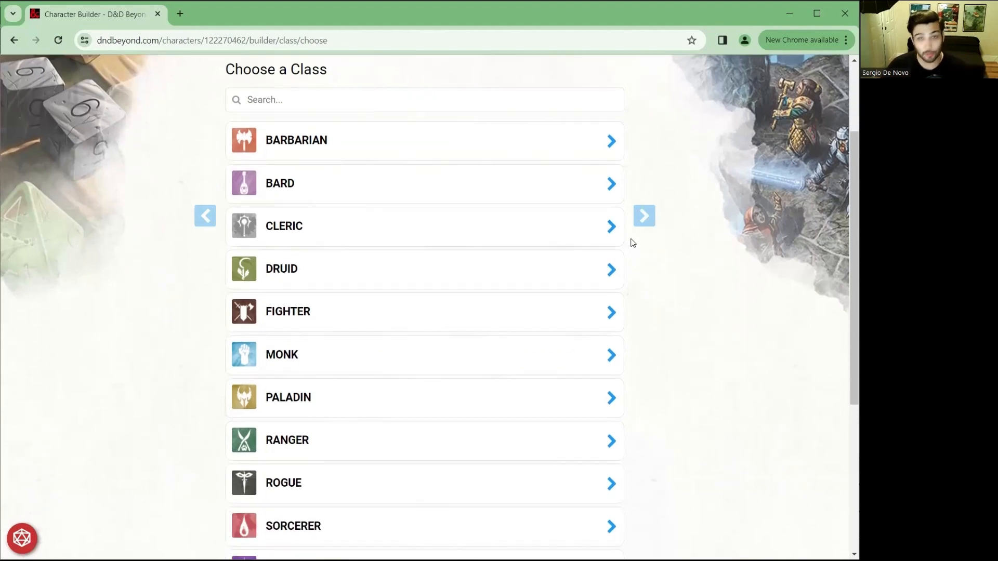
pyautogui.scroll(-1, 614, 324)
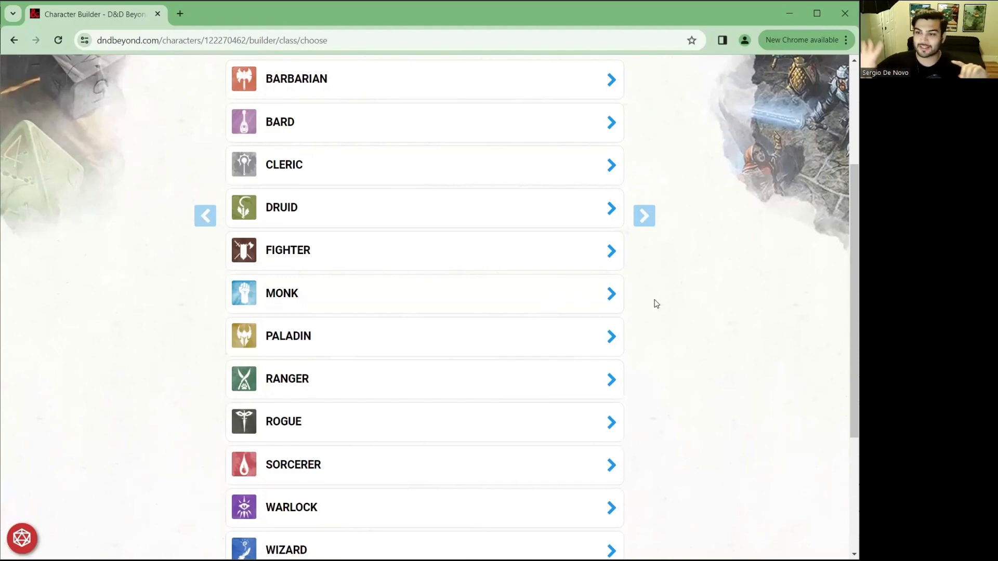
pyautogui.scroll(-1, 615, 296)
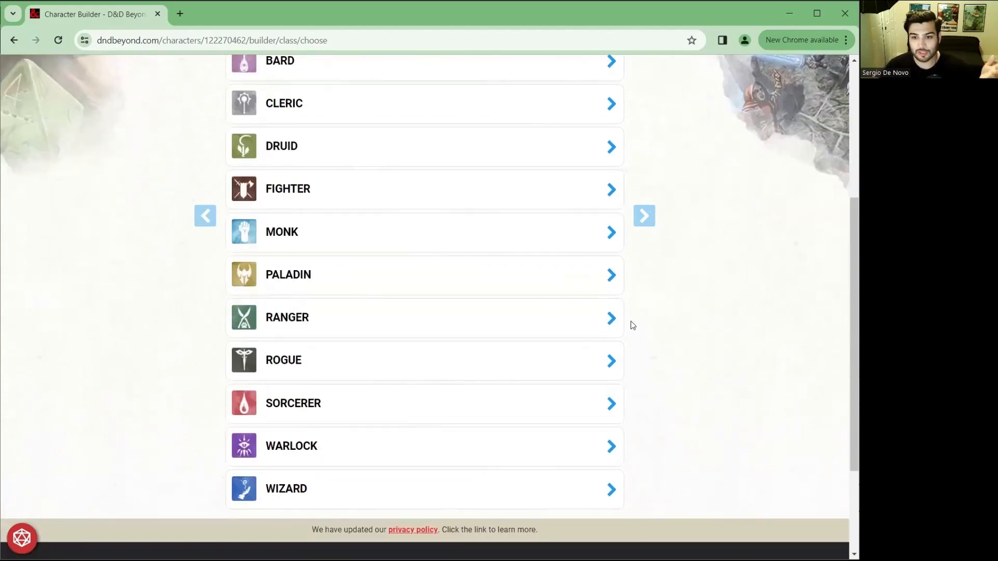
pyautogui.scroll(-1, 674, 330)
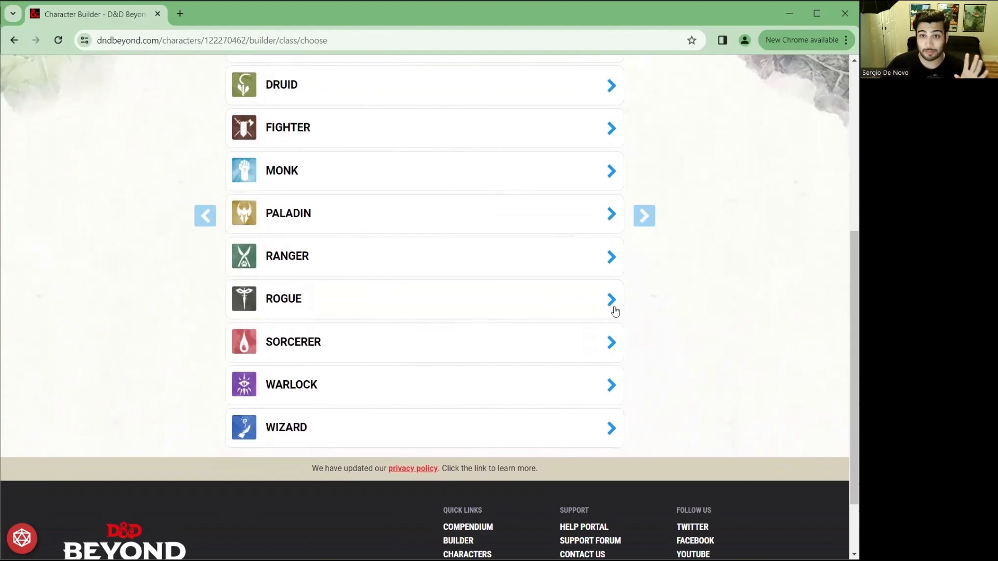
pyautogui.scroll(-1, 598, 320)
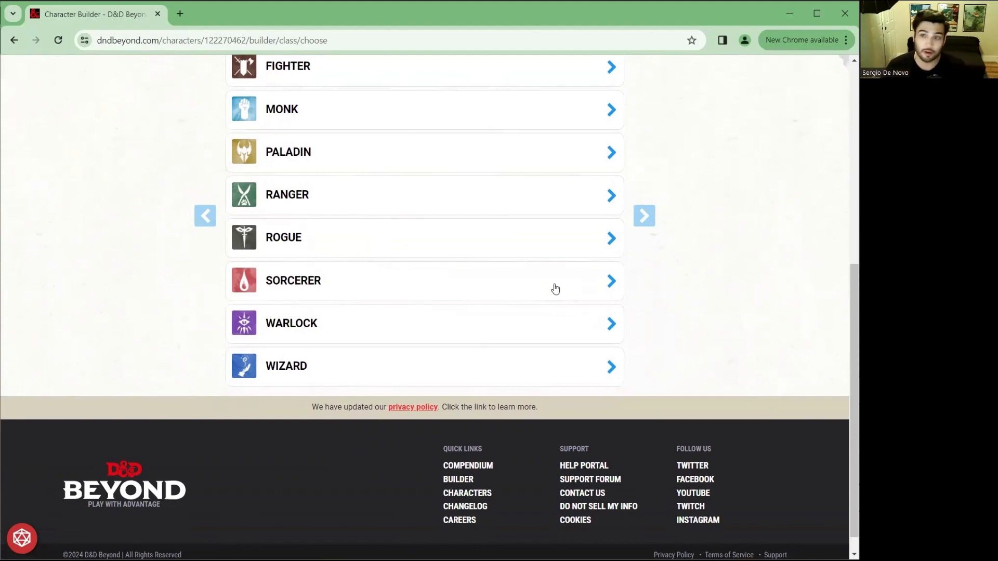
pyautogui.scroll(6, 555, 289)
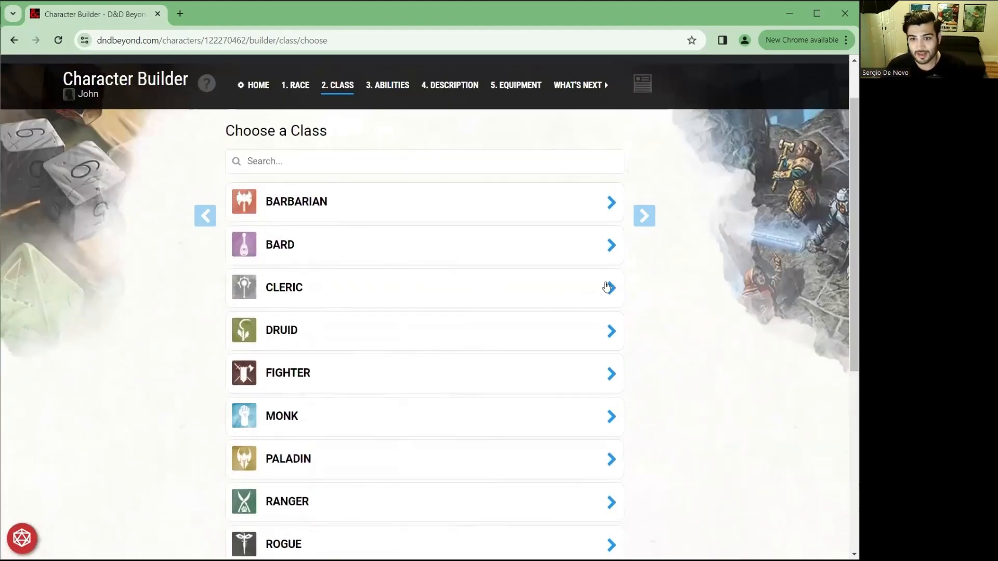
# - Preview the Bard class and its Spellcasting and Bardic Inspiration features without adding it
pyautogui.click(549, 255)
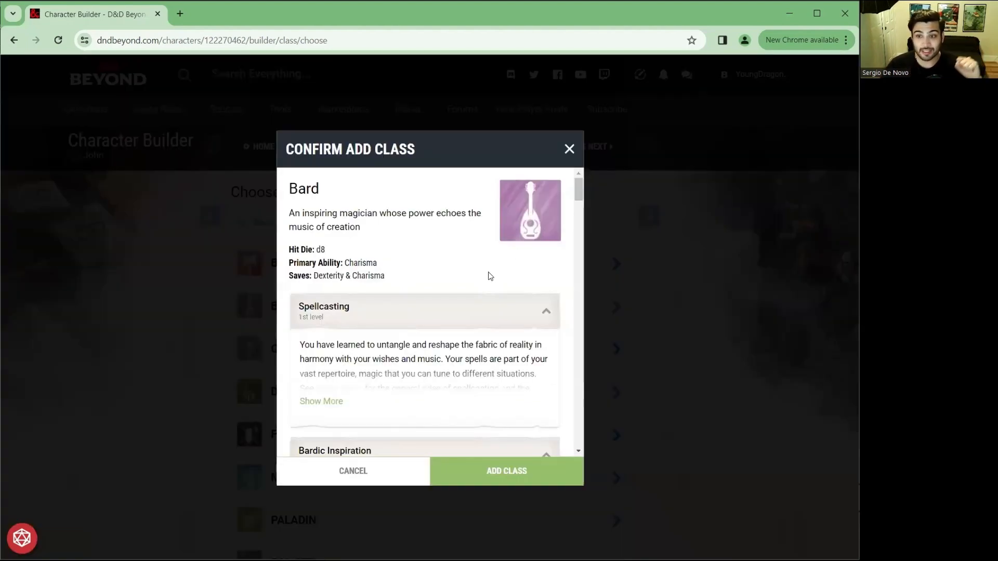
pyautogui.scroll(-3, 457, 338)
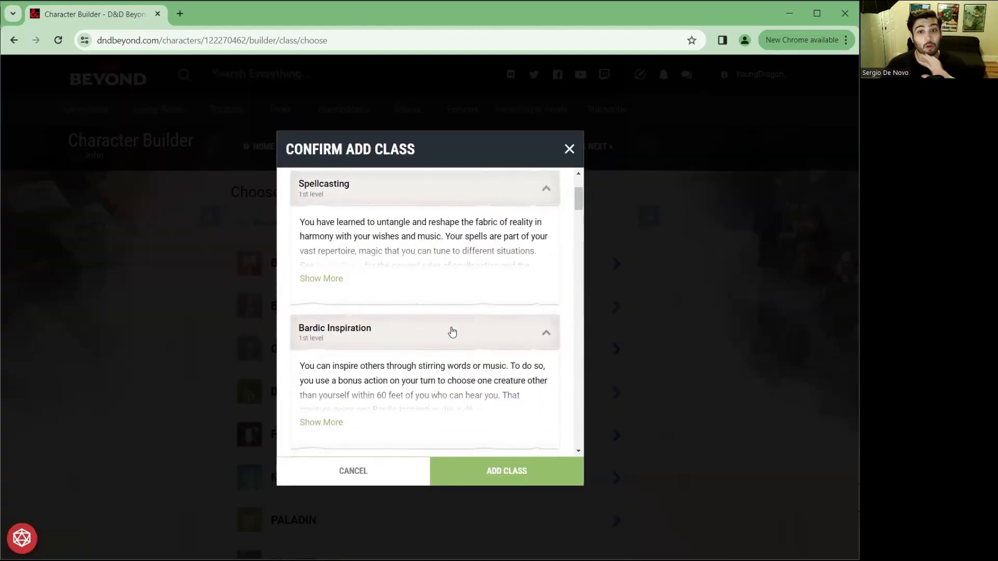
pyautogui.scroll(3, 495, 345)
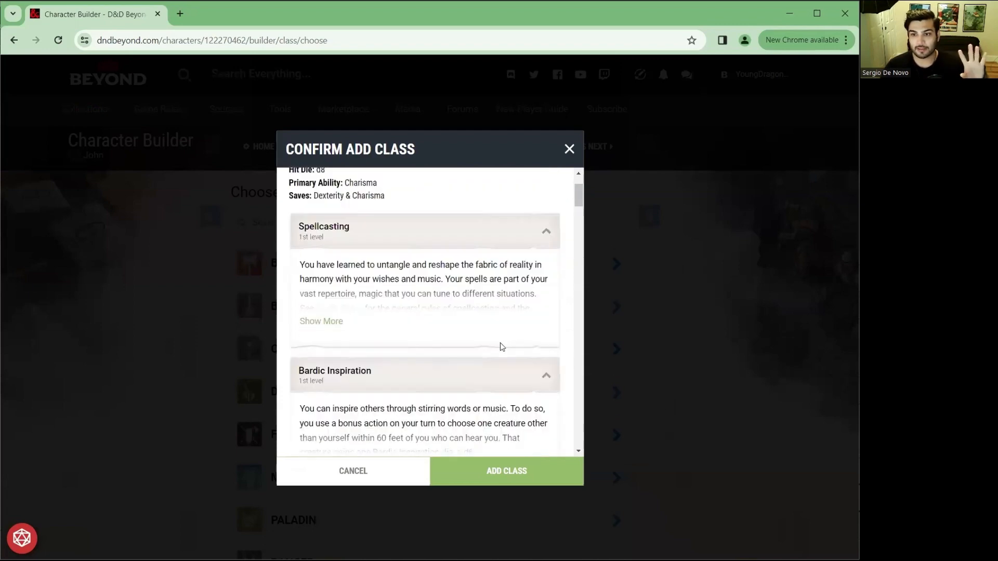
pyautogui.click(568, 151)
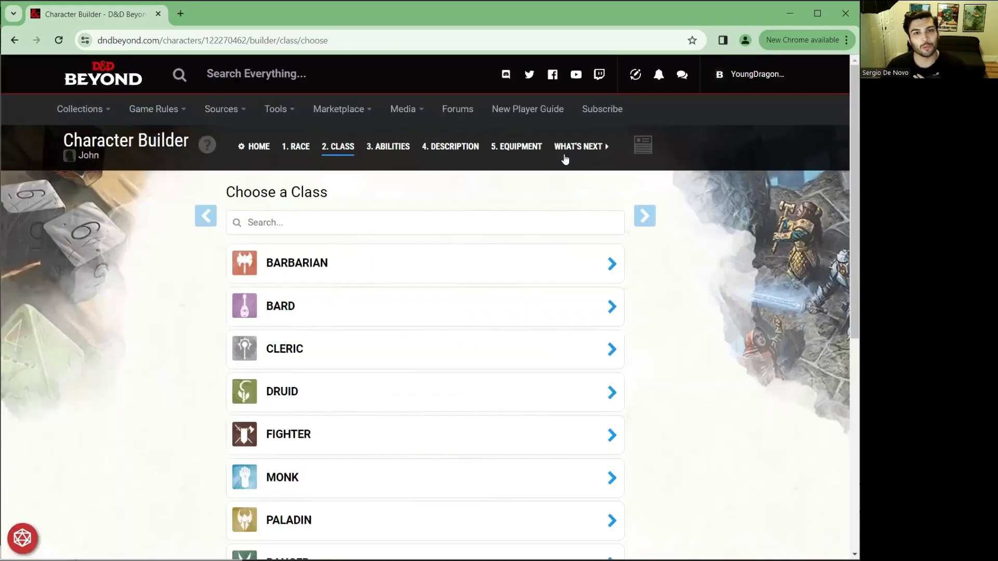
# - Choose Cleric as the character's class and confirm adding it
pyautogui.scroll(-3, 561, 274)
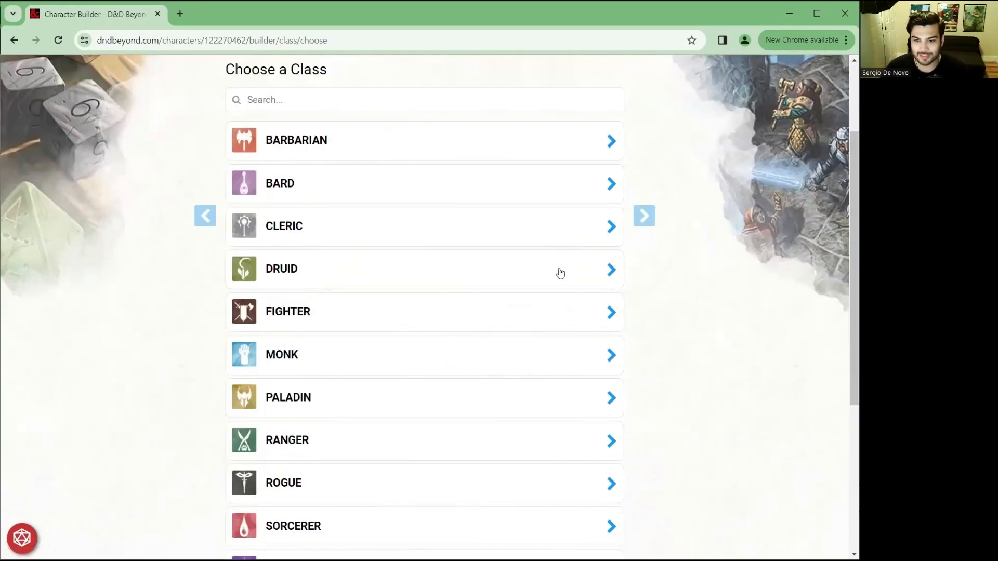
pyautogui.click(489, 231)
pyautogui.click(507, 479)
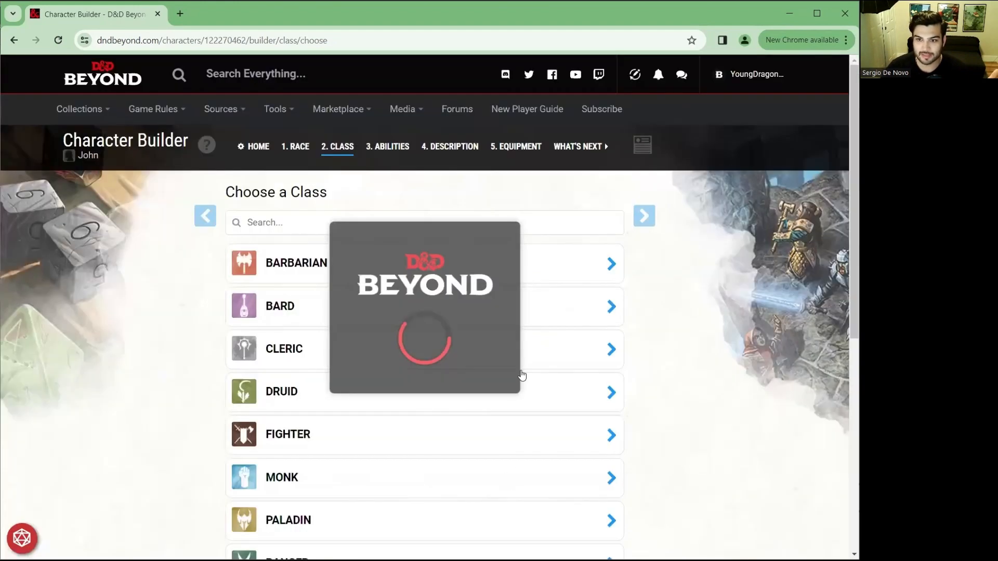
pyautogui.scroll(-1, 569, 286)
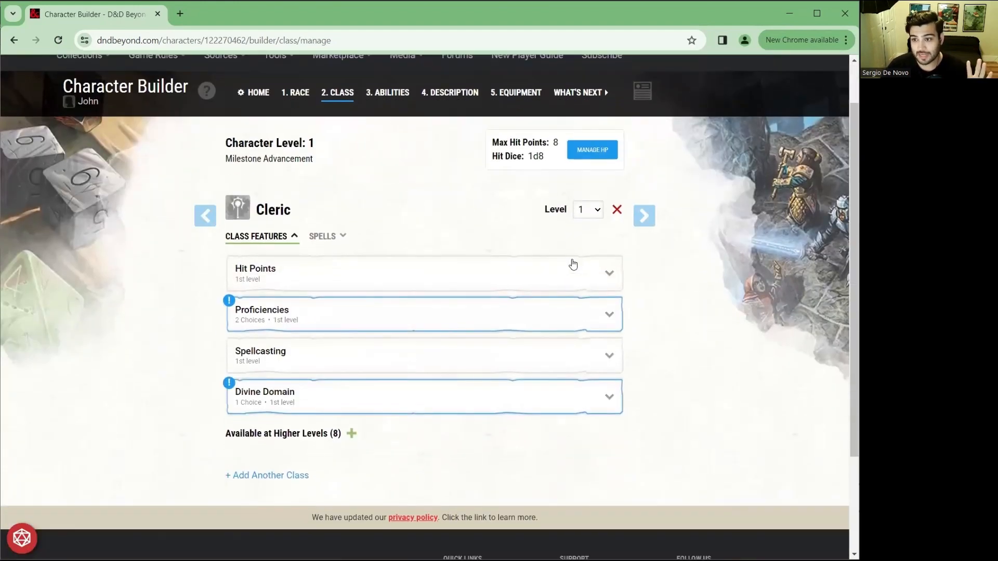
pyautogui.scroll(1, 609, 275)
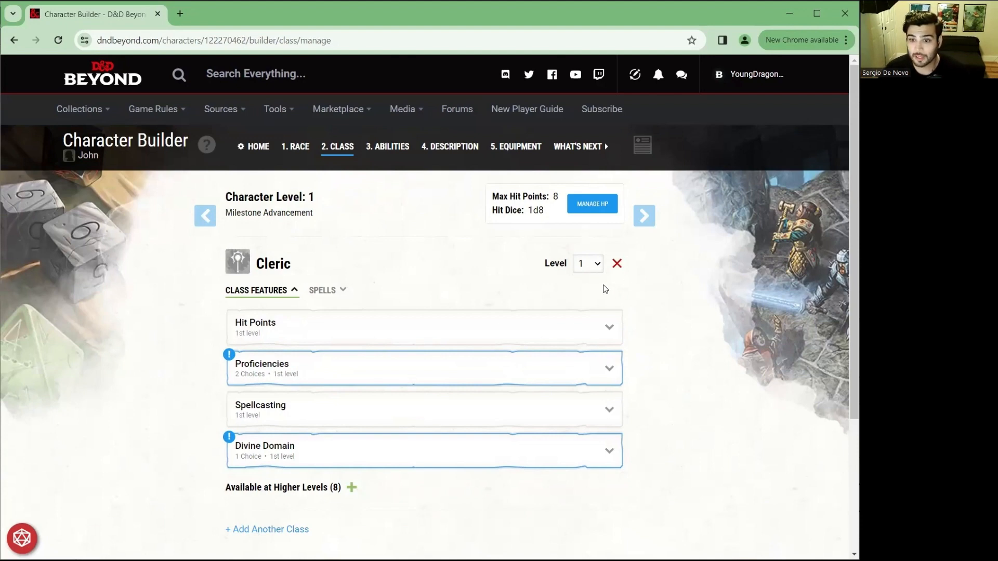
# - Set the Cleric class level to 5
pyautogui.moveTo(544, 264); pyautogui.dragTo(613, 279)
pyautogui.click(613, 280)
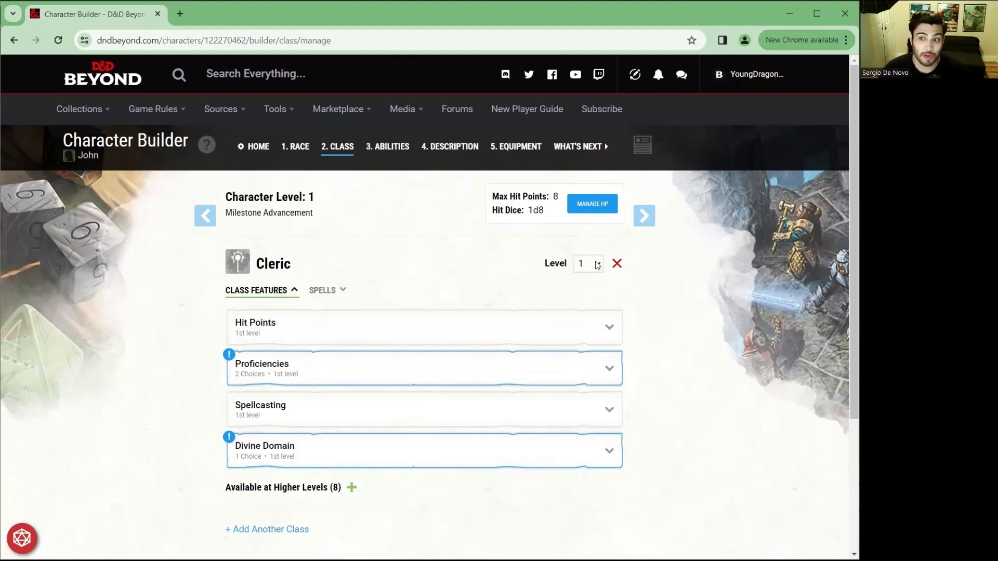
pyautogui.click(599, 266)
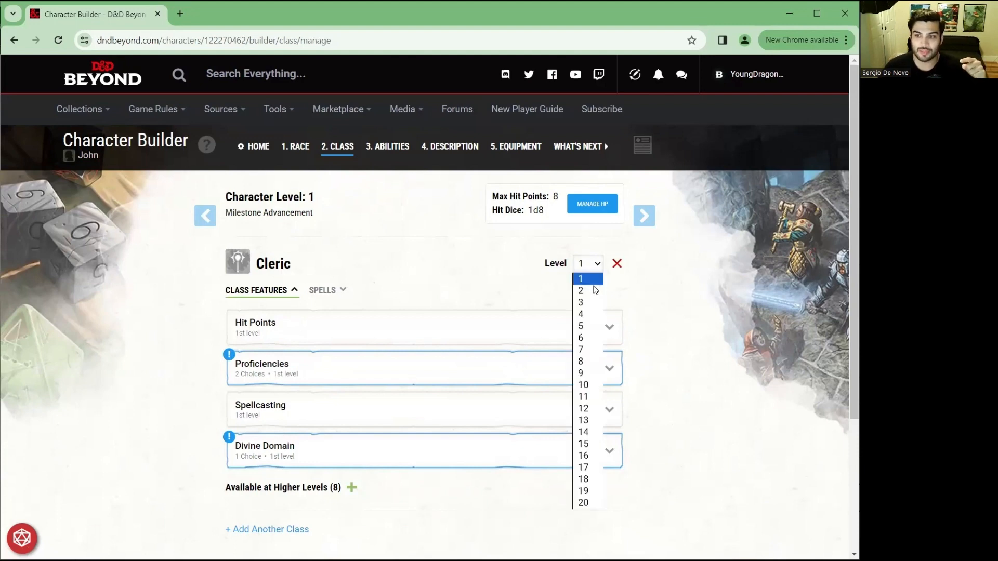
pyautogui.click(592, 332)
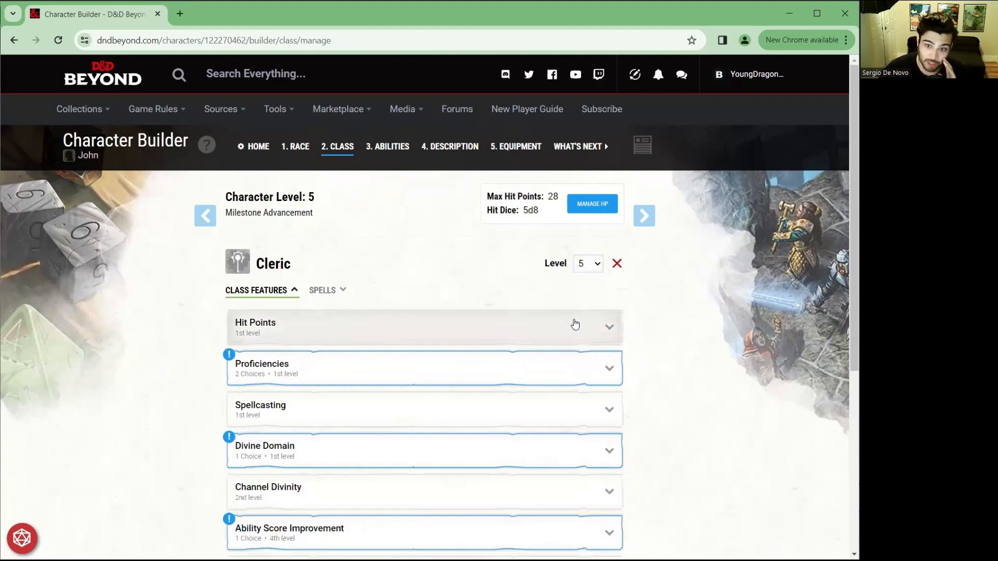
# - Choose Medicine and Persuasion as the two Cleric skills in the Proficiencies class feature
pyautogui.scroll(-1, 397, 266)
pyautogui.scroll(-1, 397, 267)
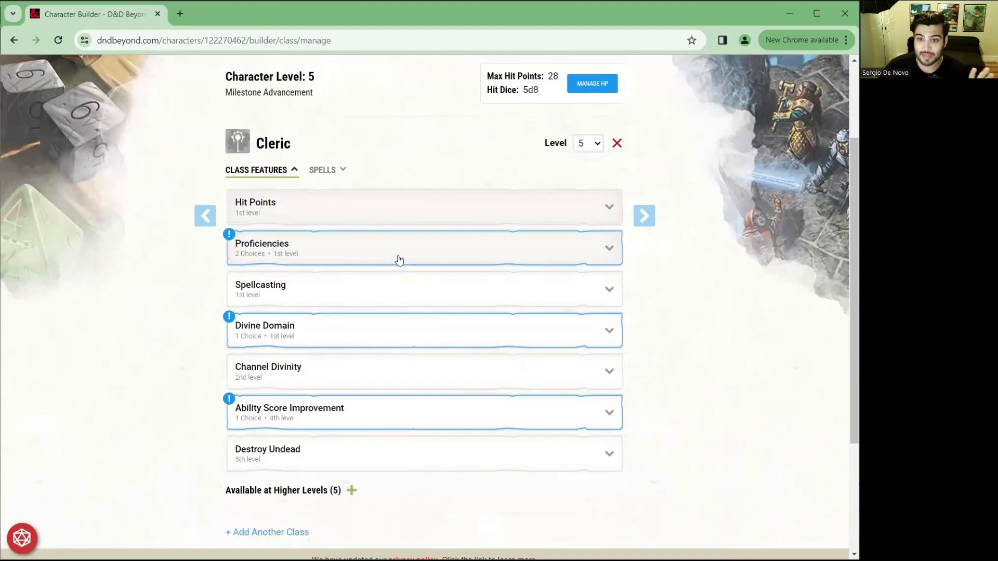
pyautogui.scroll(-2, 397, 261)
pyautogui.scroll(1, 362, 218)
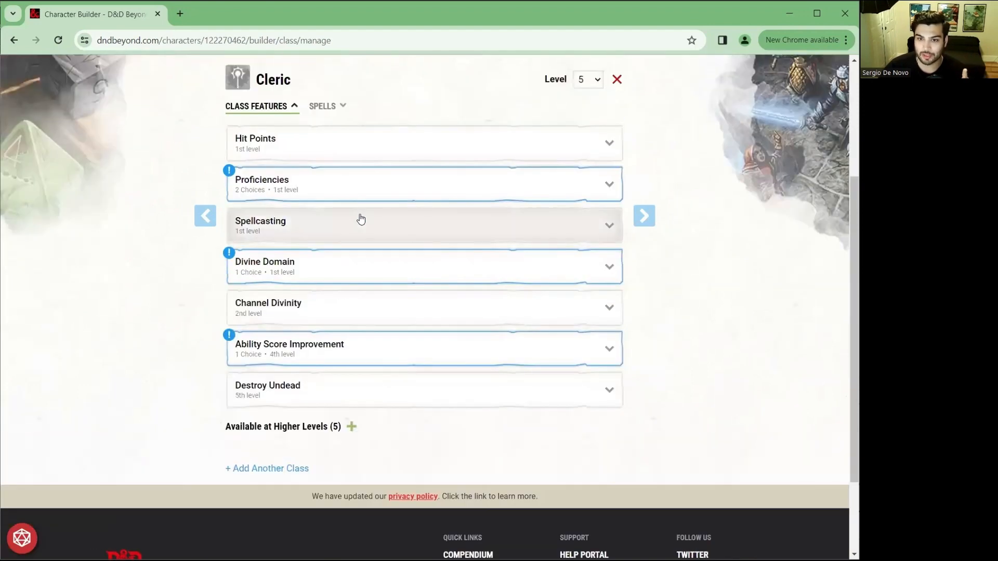
pyautogui.scroll(1, 361, 219)
pyautogui.scroll(1, 361, 232)
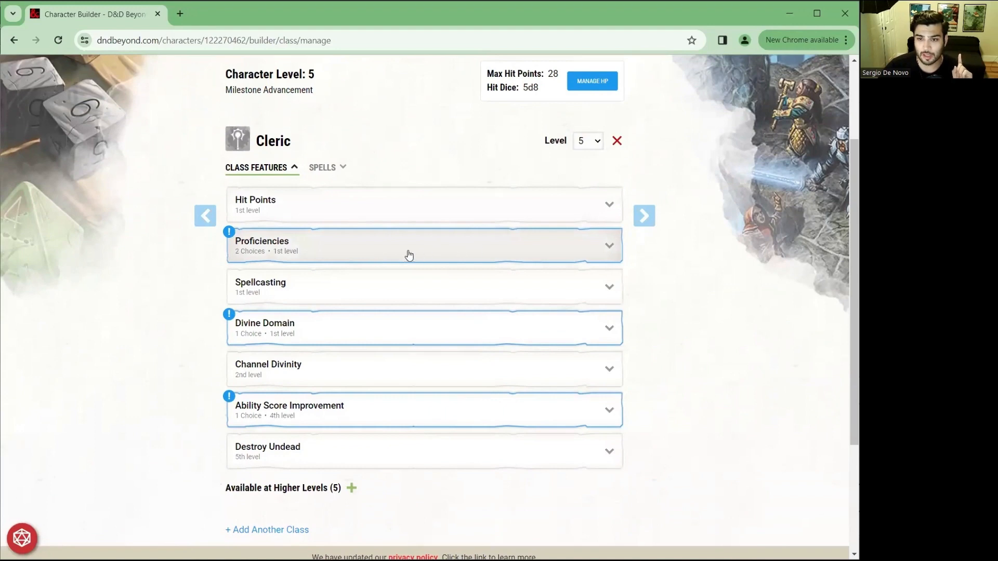
pyautogui.click(382, 254)
pyautogui.scroll(-1, 379, 260)
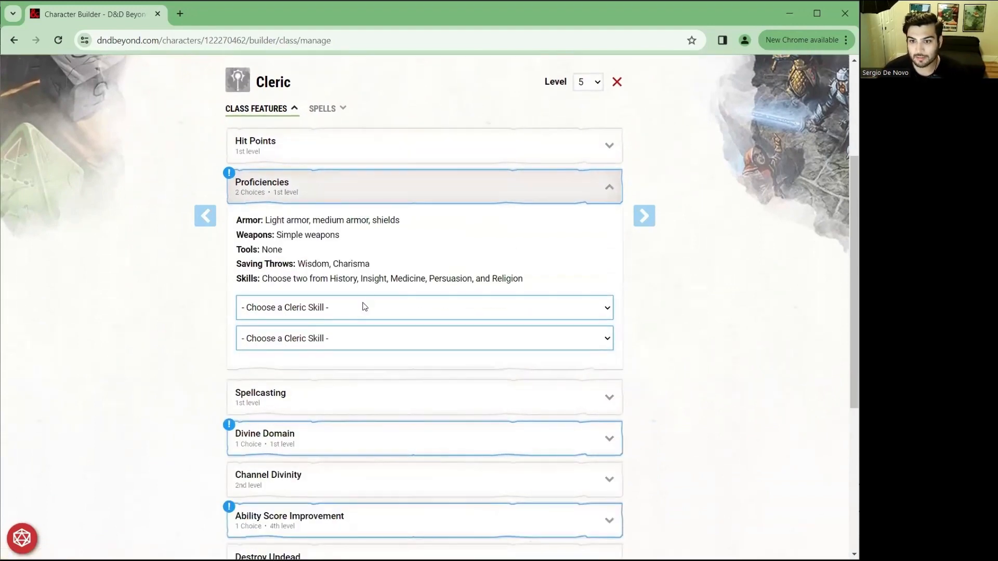
pyautogui.click(364, 306)
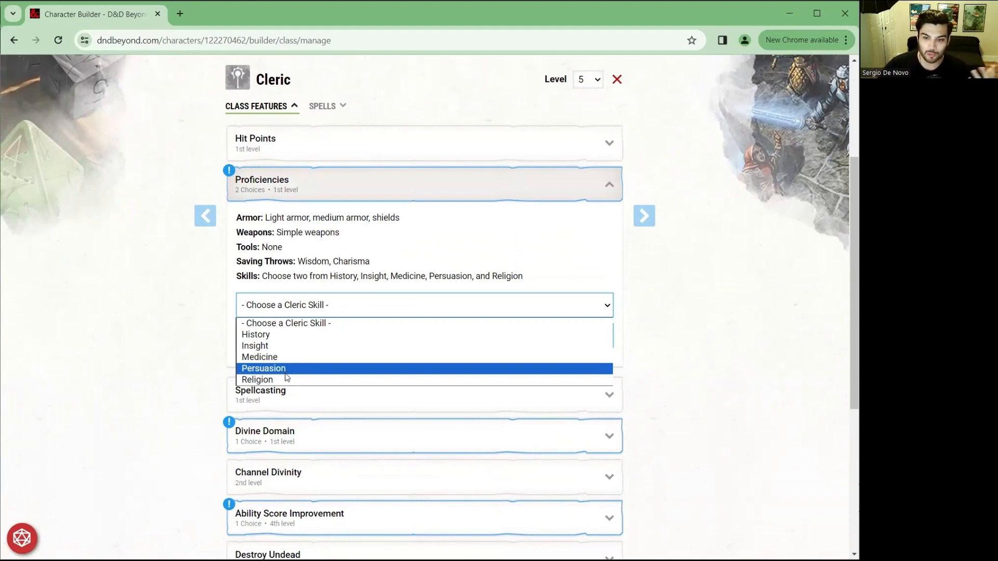
pyautogui.click(279, 359)
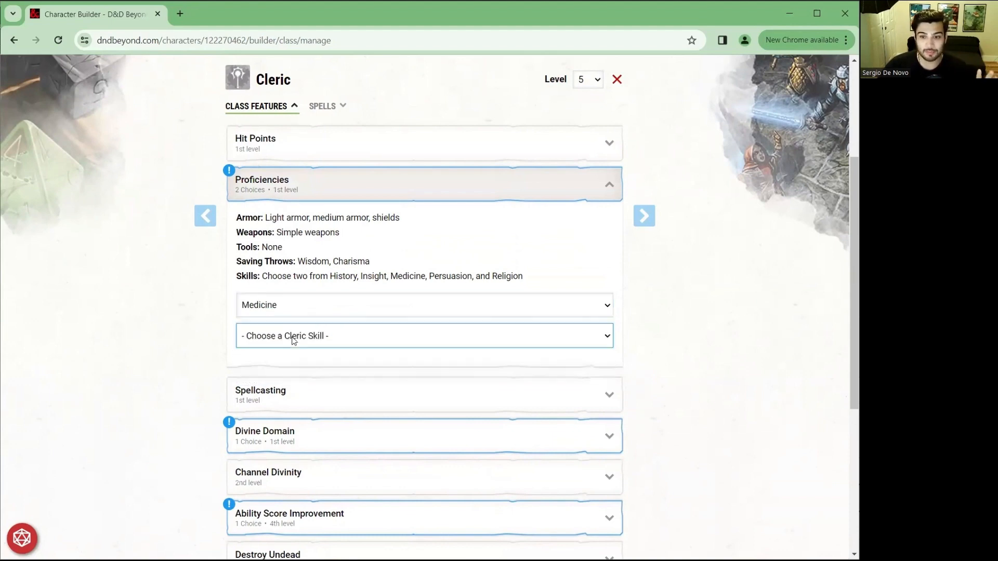
pyautogui.click(293, 340)
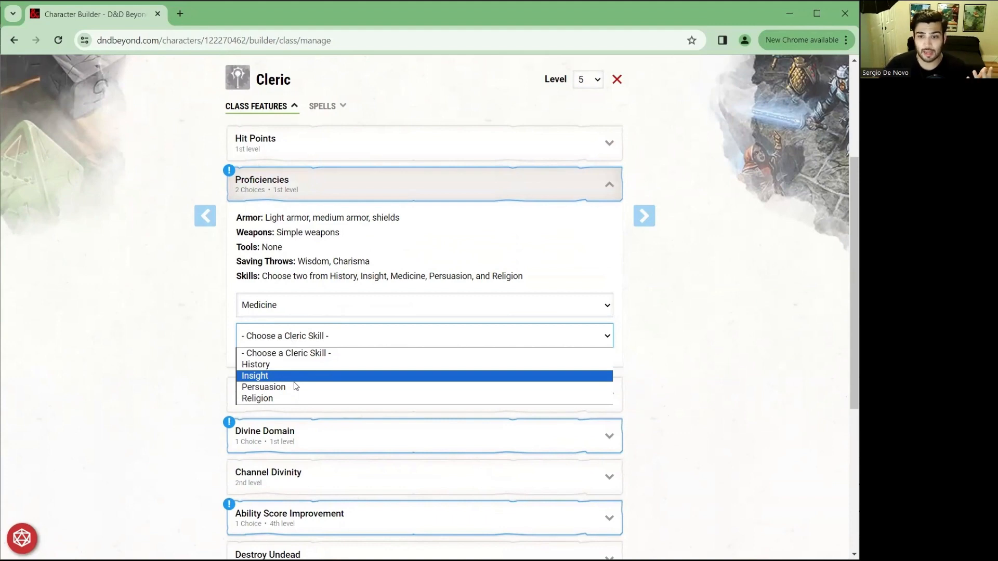
pyautogui.click(294, 387)
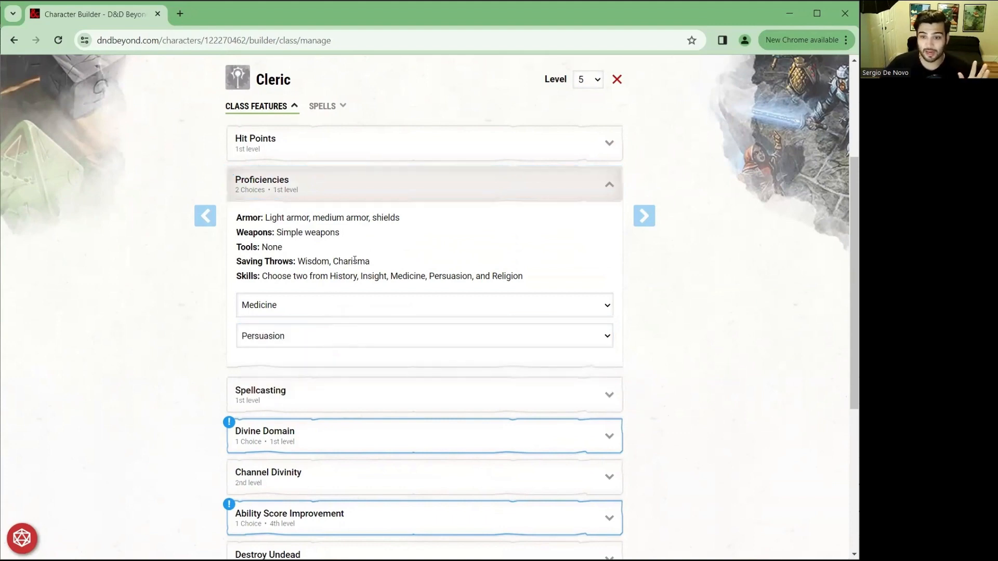
# - Choose Life Domain as the Cleric's Divine Domain
pyautogui.scroll(-1, 385, 274)
pyautogui.scroll(-2, 385, 274)
pyautogui.click(341, 317)
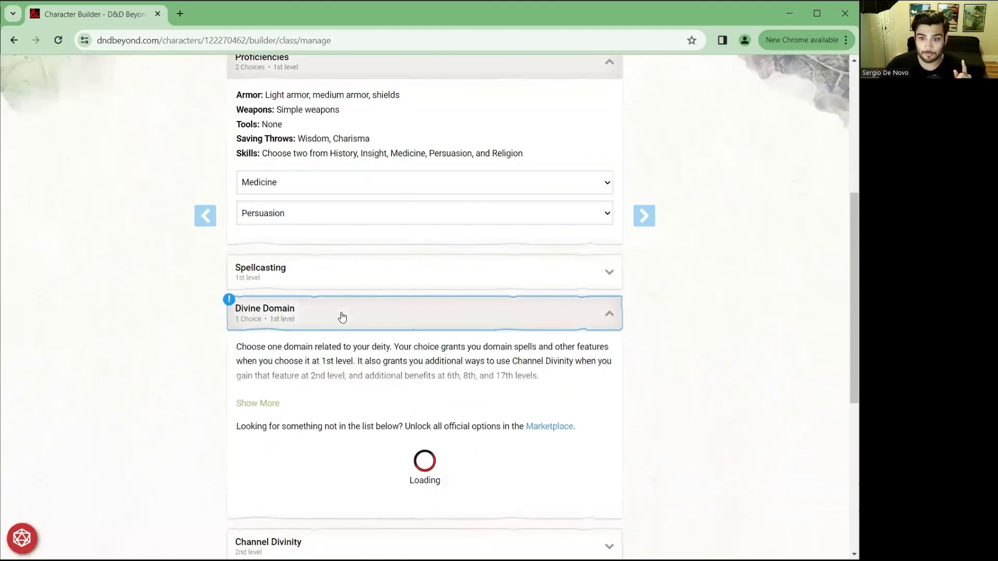
pyautogui.scroll(-1, 372, 373)
pyautogui.click(362, 394)
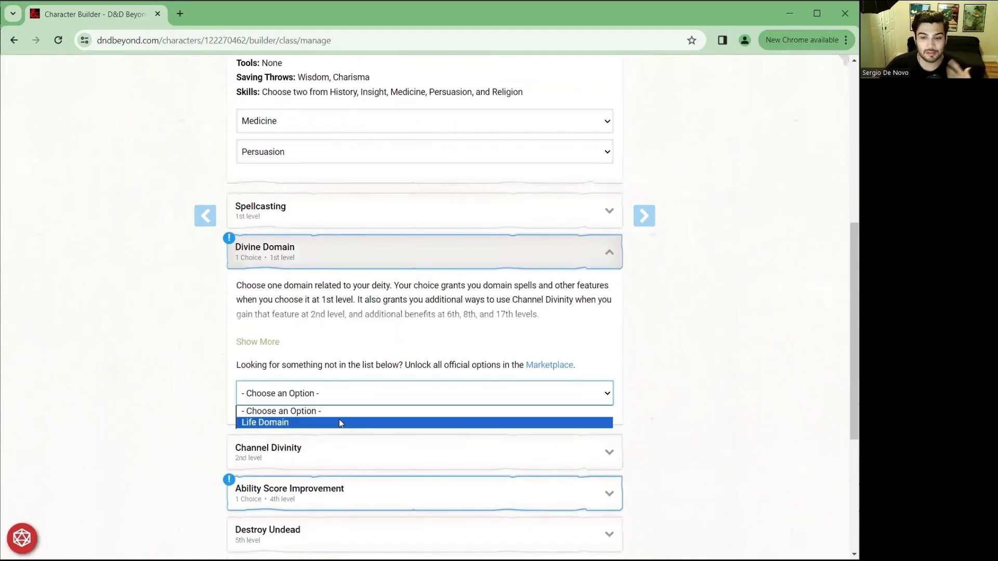
pyautogui.click(340, 423)
# - Select the Ability Score Improvement option for the 4th-level class feature and pick an ability score for its first increase
pyautogui.scroll(-5, 338, 406)
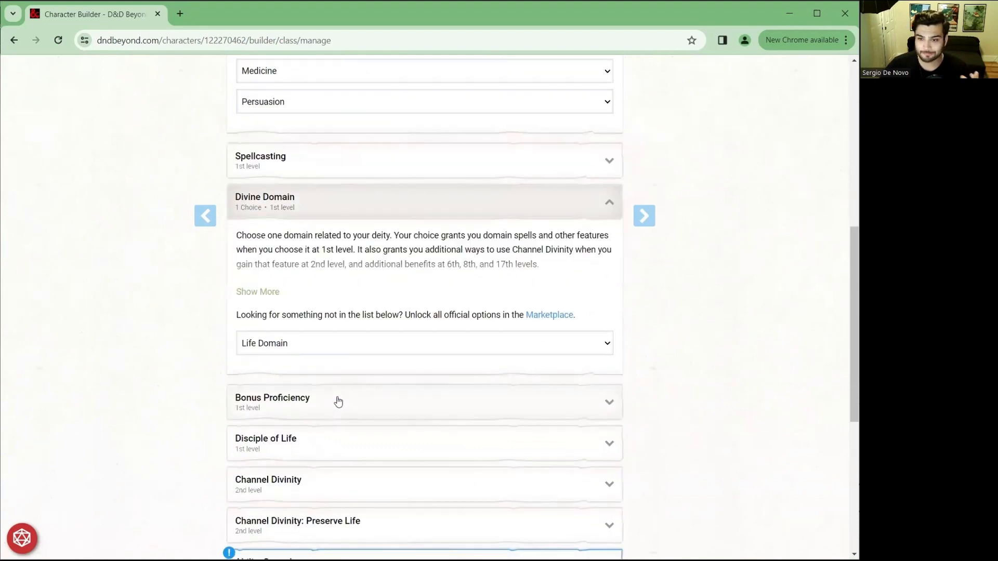
pyautogui.click(347, 391)
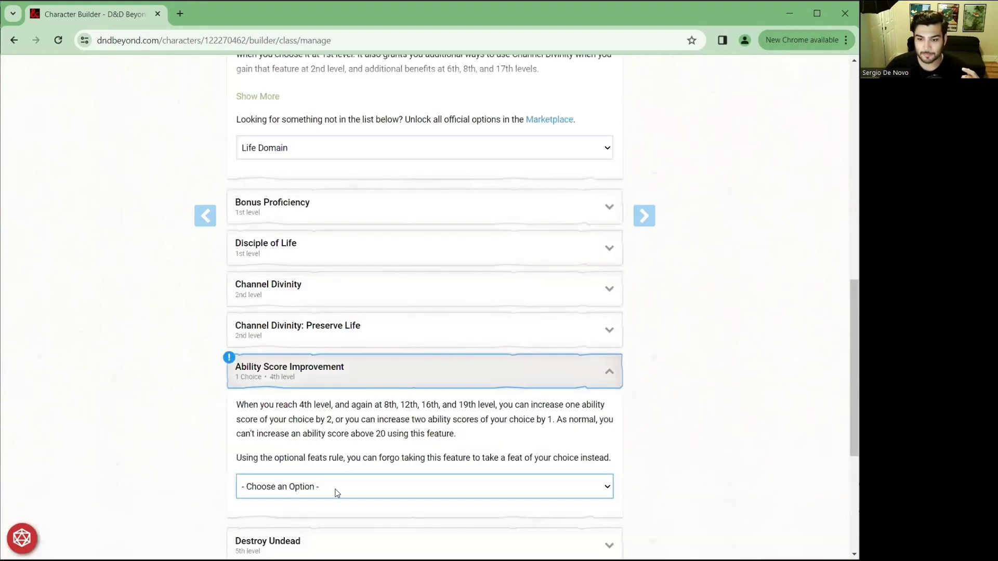
pyautogui.click(335, 484)
pyautogui.click(328, 515)
pyautogui.scroll(-1, 357, 372)
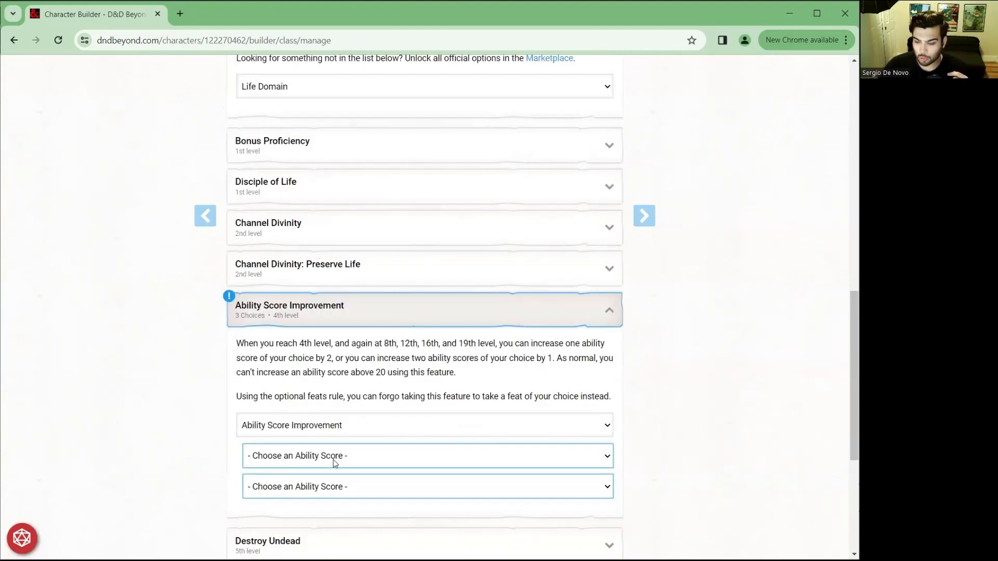
pyautogui.click(335, 457)
pyautogui.click(338, 496)
pyautogui.scroll(7, 383, 345)
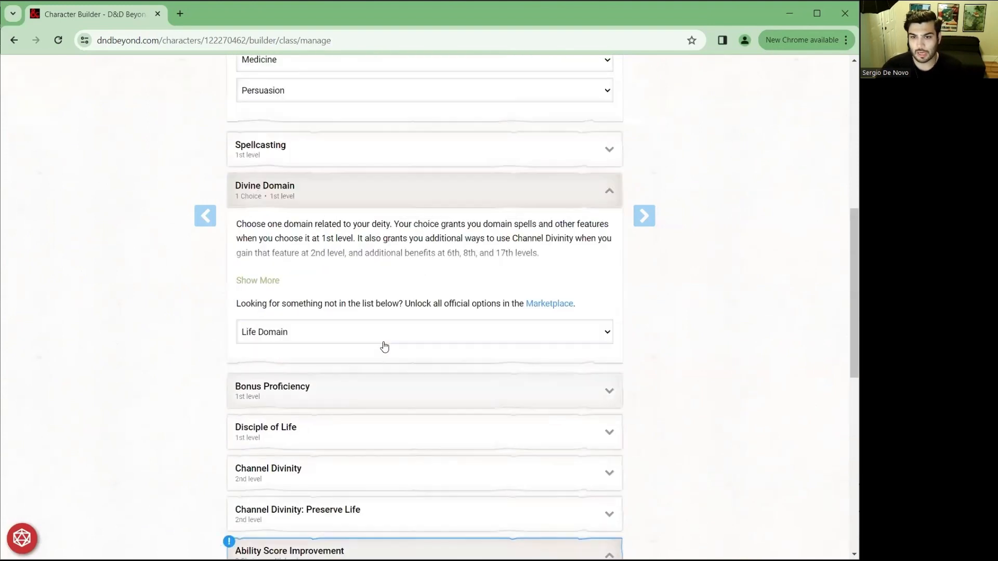
pyautogui.scroll(2, 369, 355)
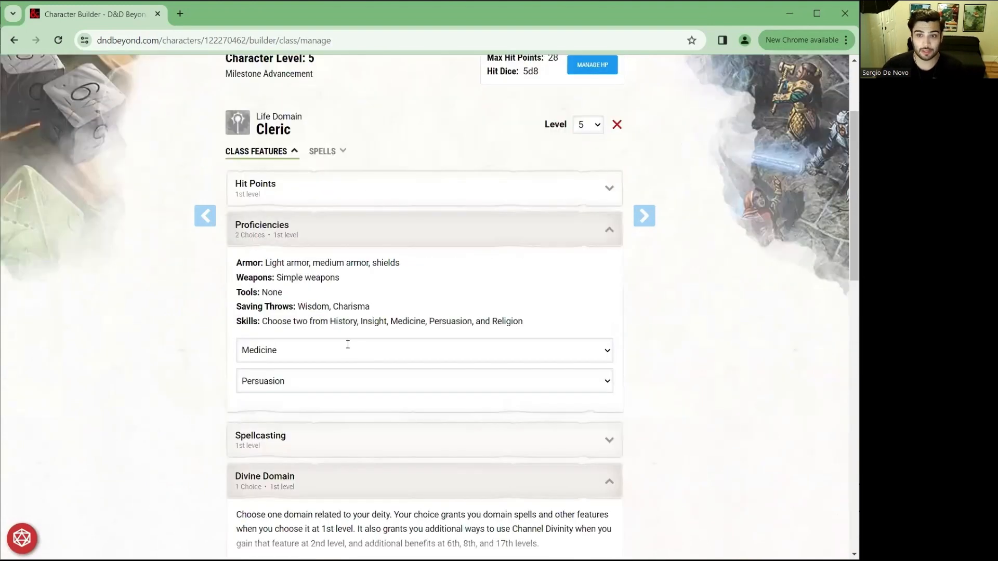
pyautogui.scroll(3, 348, 344)
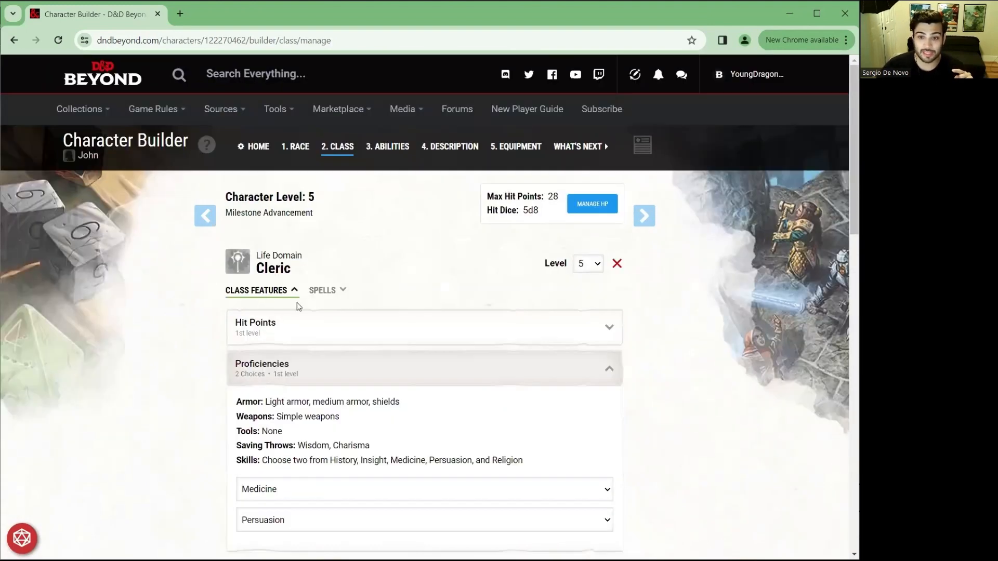
# - Show the Cleric's spells and expand the Known Spells list
pyautogui.moveTo(298, 303); pyautogui.dragTo(333, 300)
pyautogui.click(340, 304)
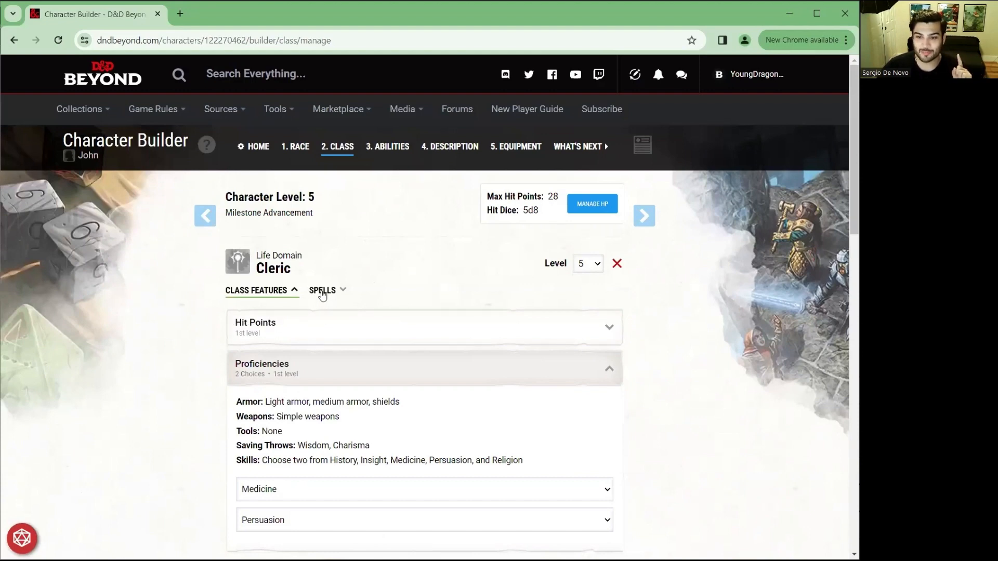
pyautogui.click(323, 291)
pyautogui.scroll(-3, 388, 279)
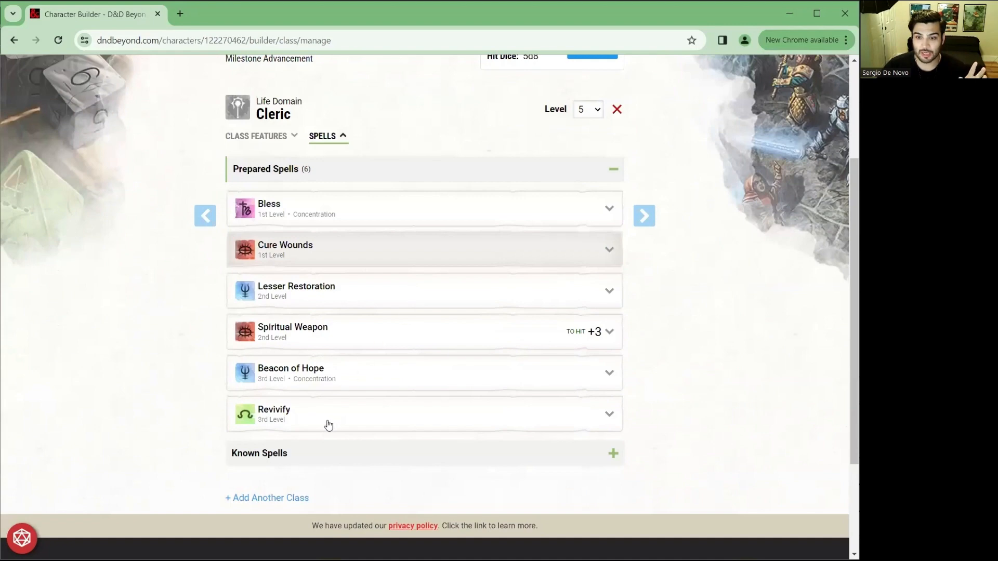
pyautogui.click(336, 420)
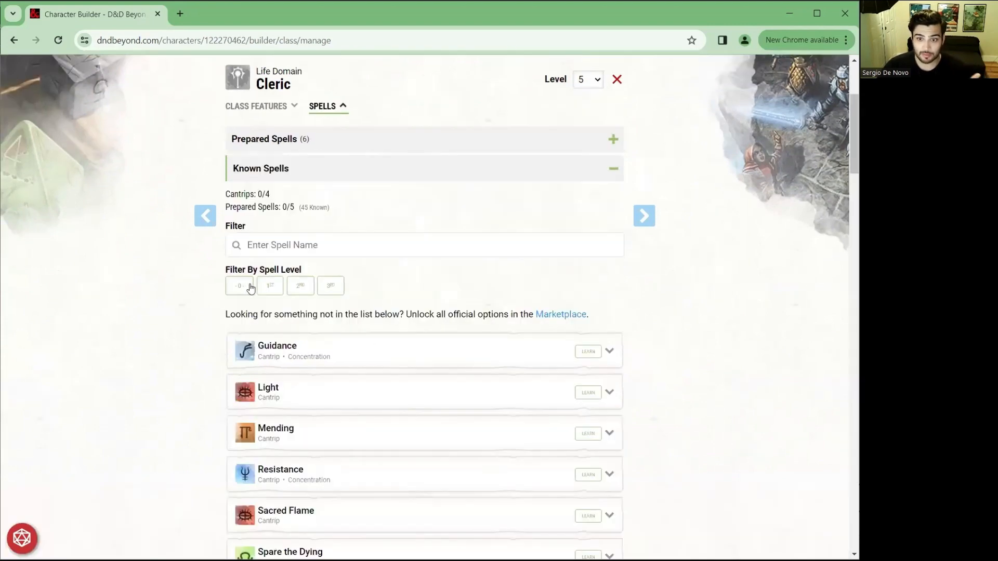
# - Filter the known spells by level 0 to list only the cantrips
pyautogui.scroll(-2, 250, 287)
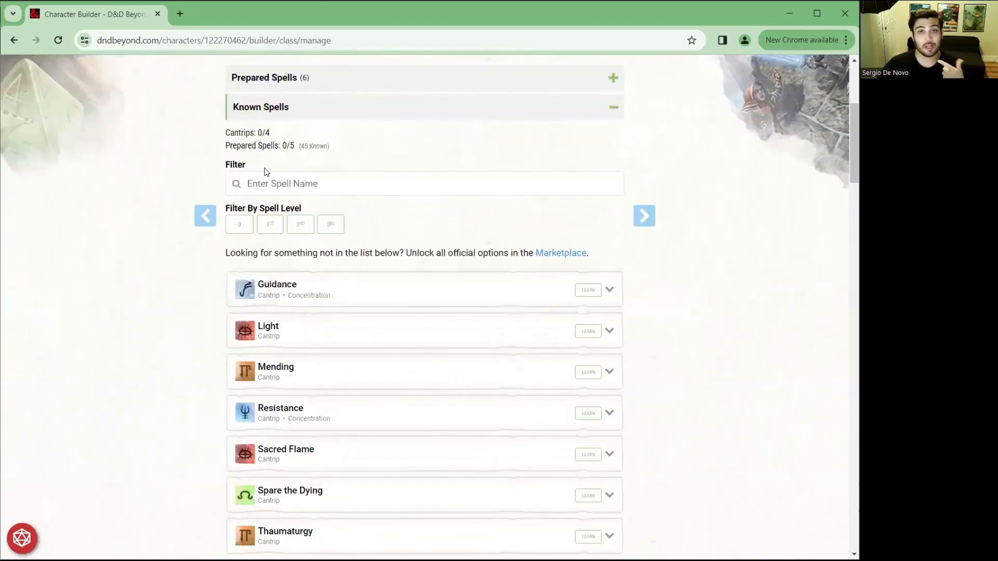
pyautogui.click(274, 181)
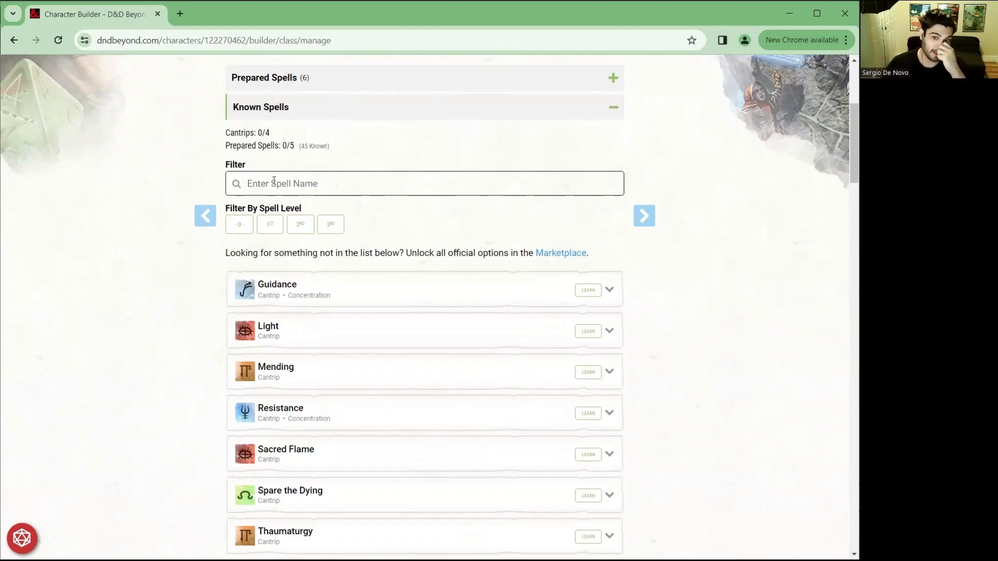
pyautogui.click(241, 227)
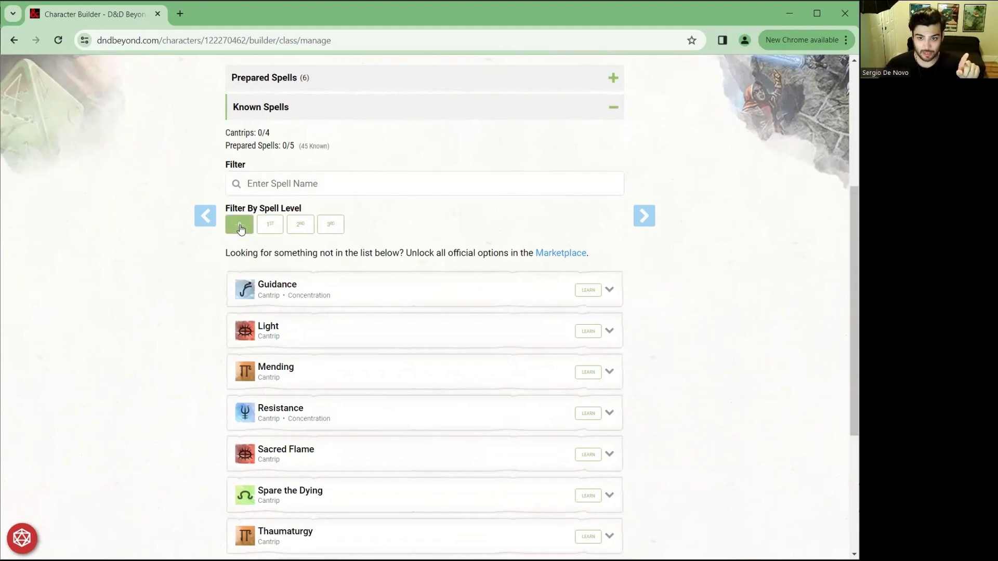
pyautogui.click(241, 227)
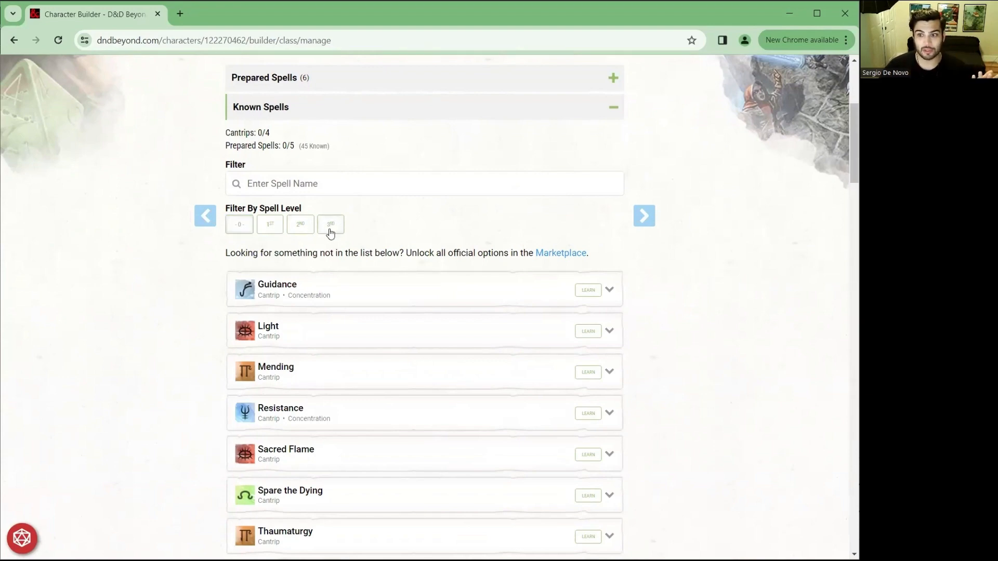
pyautogui.click(236, 228)
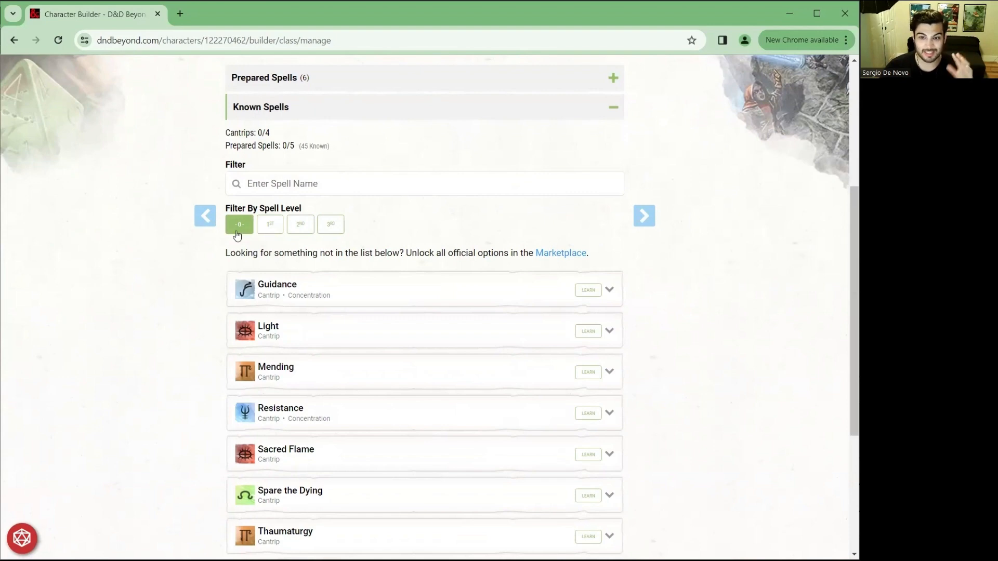
# - Review the available cantrips and spell limits, and learn the Guidance and Light cantrips
pyautogui.scroll(-4, 339, 261)
pyautogui.scroll(1, 348, 264)
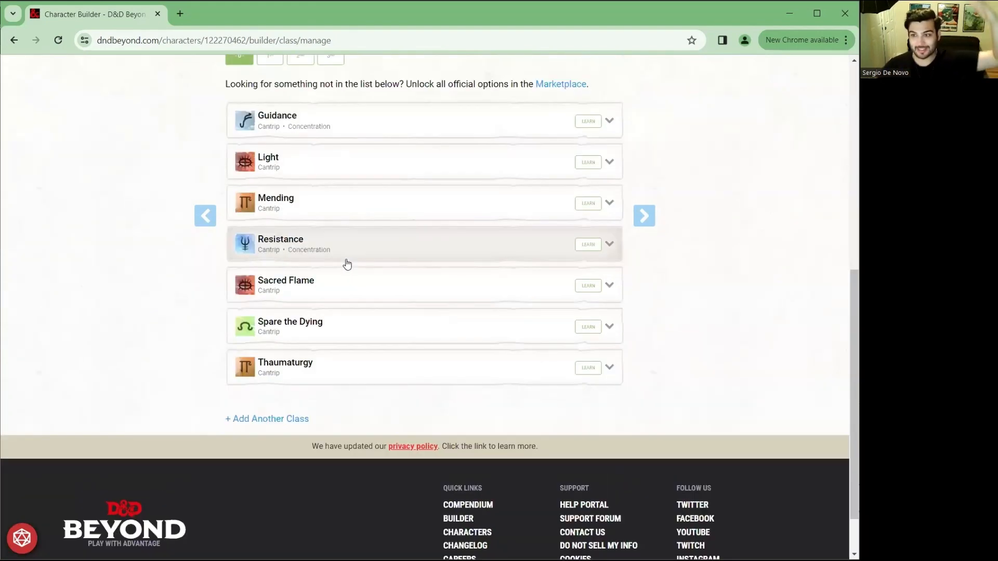
pyautogui.scroll(1, 570, 206)
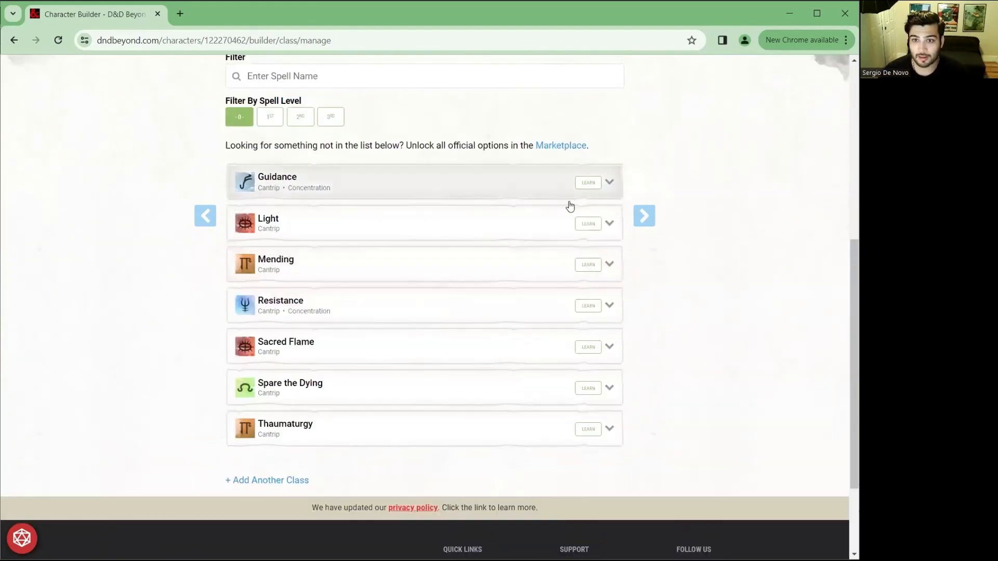
pyautogui.scroll(2, 600, 238)
pyautogui.moveTo(244, 149); pyautogui.dragTo(292, 161)
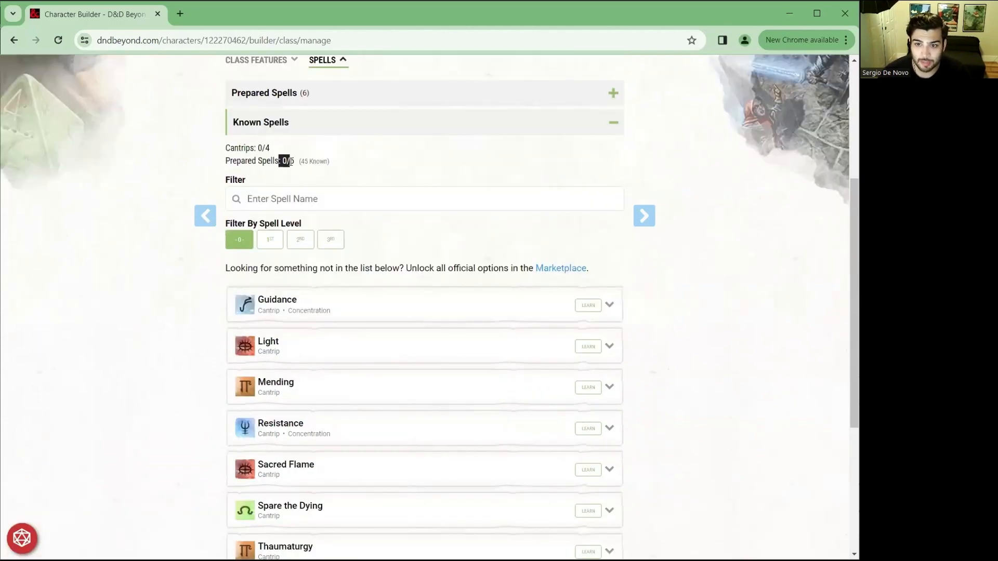
pyautogui.click(289, 164)
pyautogui.scroll(-1, 520, 239)
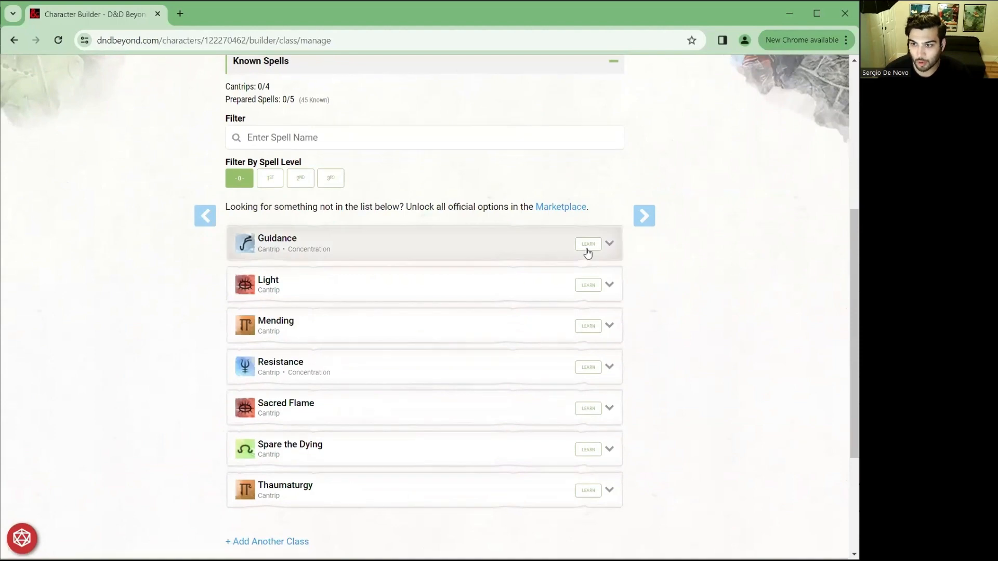
pyautogui.click(587, 244)
pyautogui.click(584, 285)
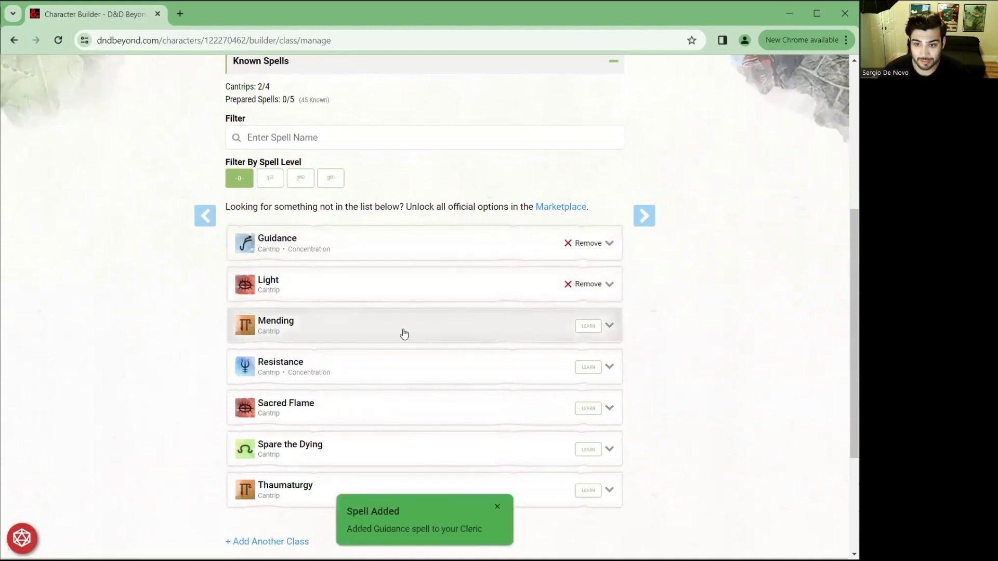
# - Read the Mending cantrip's description and learn the Mending and Resistance cantrips
pyautogui.click(357, 335)
pyautogui.scroll(-3, 356, 333)
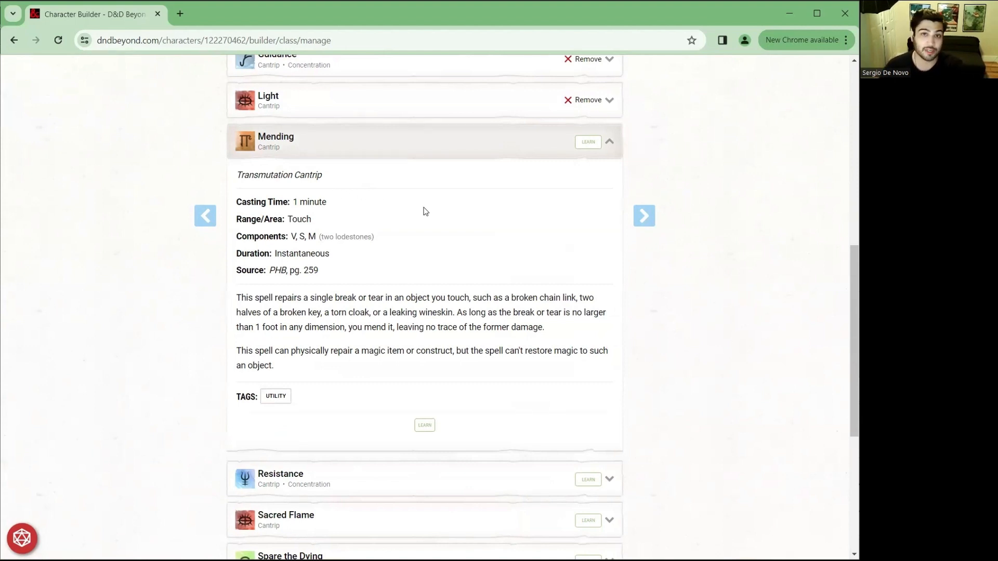
pyautogui.click(468, 136)
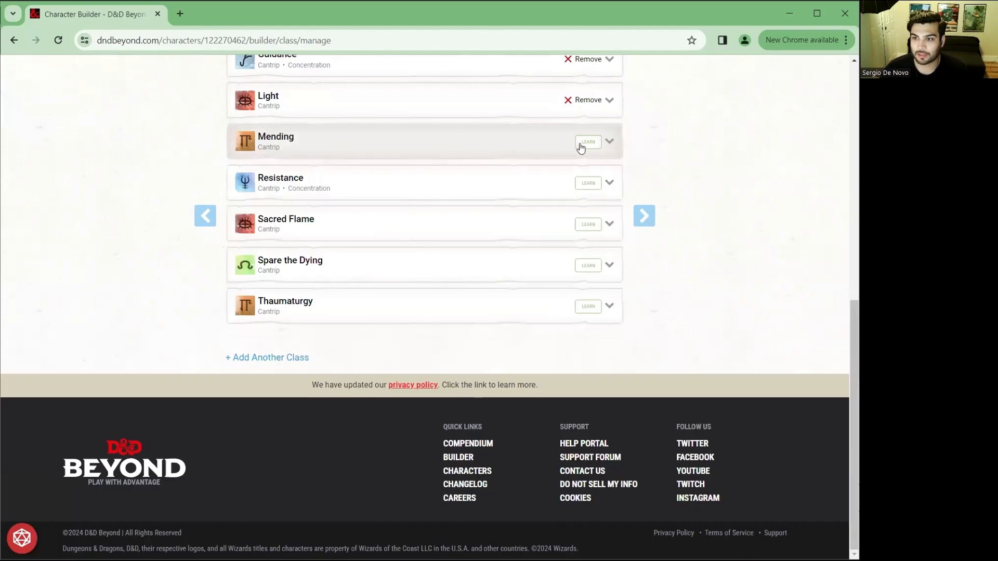
pyautogui.click(588, 142)
pyautogui.click(588, 182)
# - Filter the known spells by 3rd level
pyautogui.scroll(3, 484, 288)
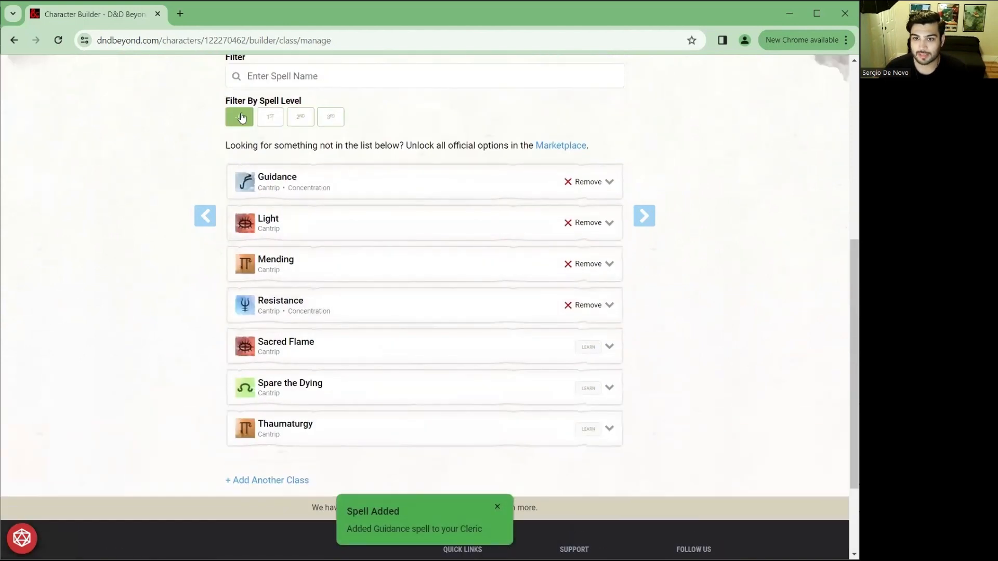
pyautogui.click(330, 119)
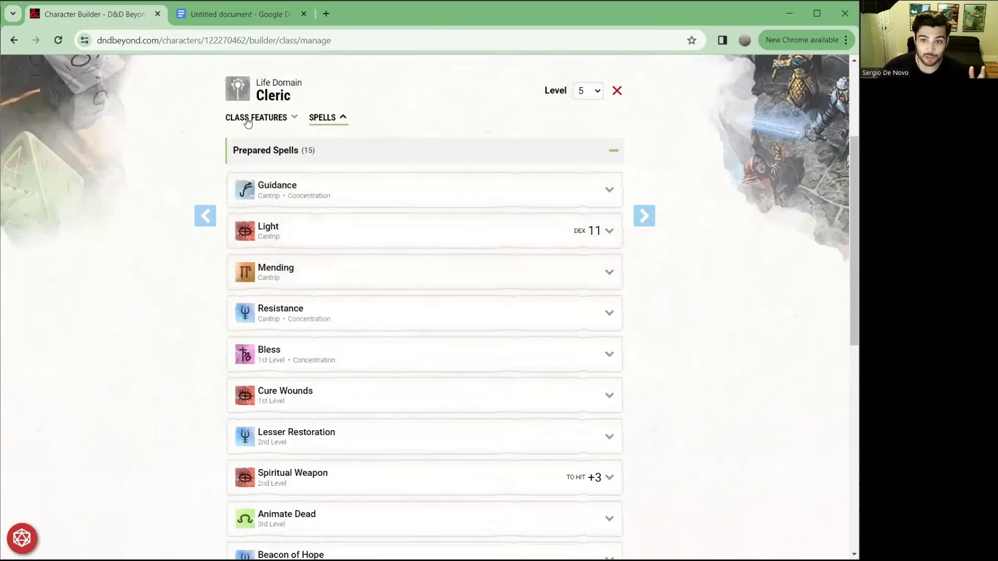
# - Set the second increase of the 4th-level Ability Score Improvement class feature to Constitution Score
pyautogui.click(248, 121)
pyautogui.scroll(-5, 314, 132)
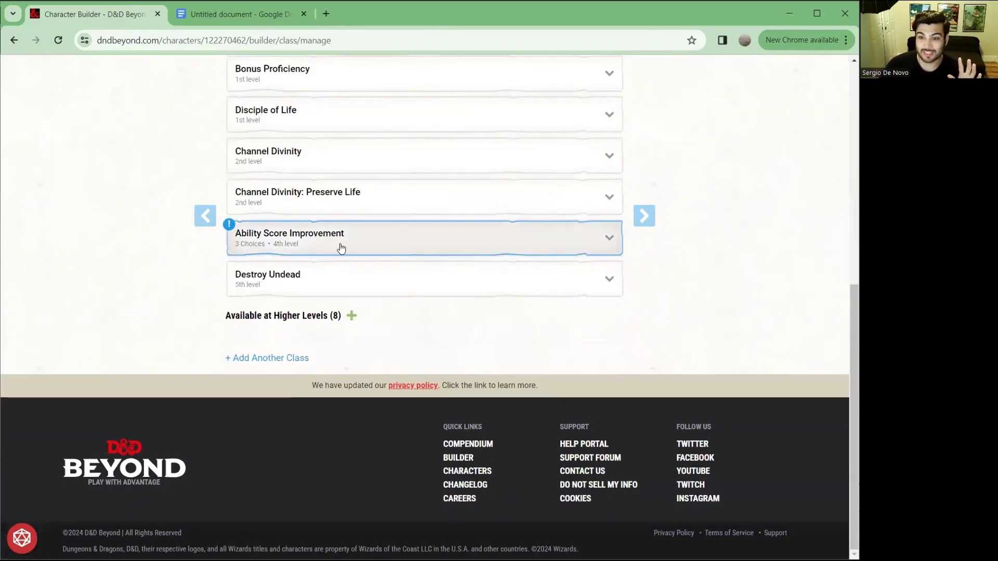
pyautogui.click(341, 248)
pyautogui.click(369, 420)
pyautogui.click(330, 455)
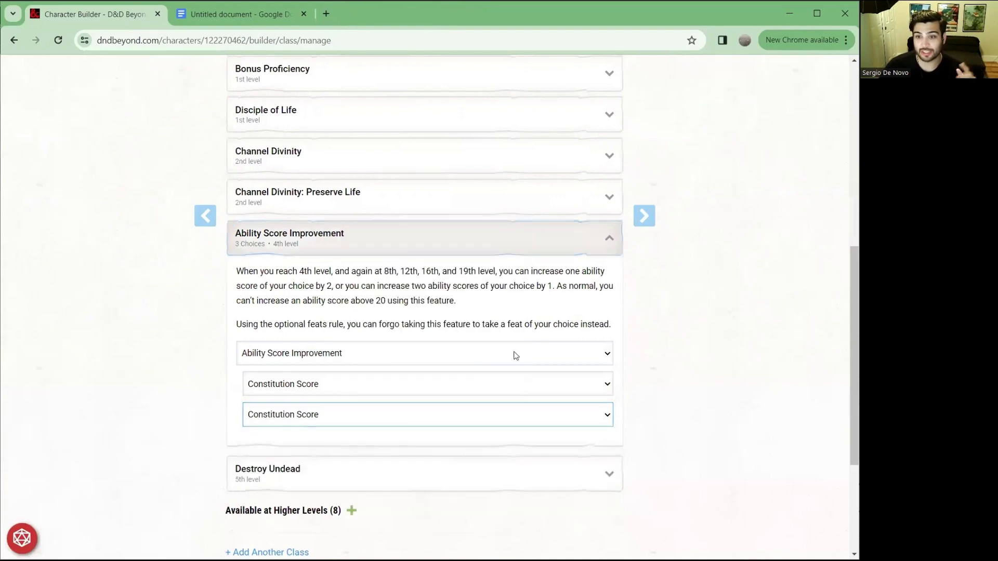
# - Go on to the Abilities stage of the builder and choose Point Buy as the ability score generation method
pyautogui.scroll(8, 516, 355)
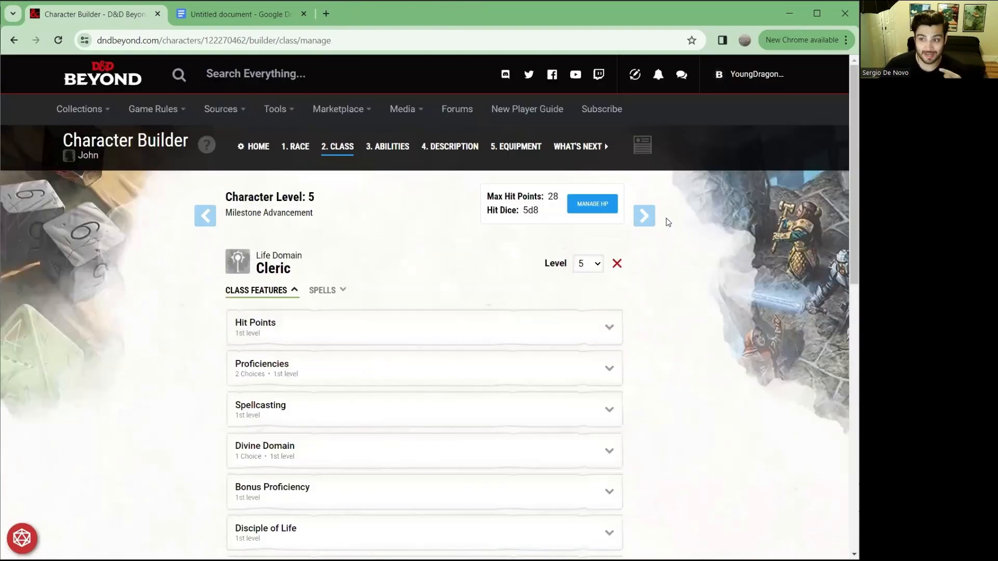
pyautogui.click(644, 216)
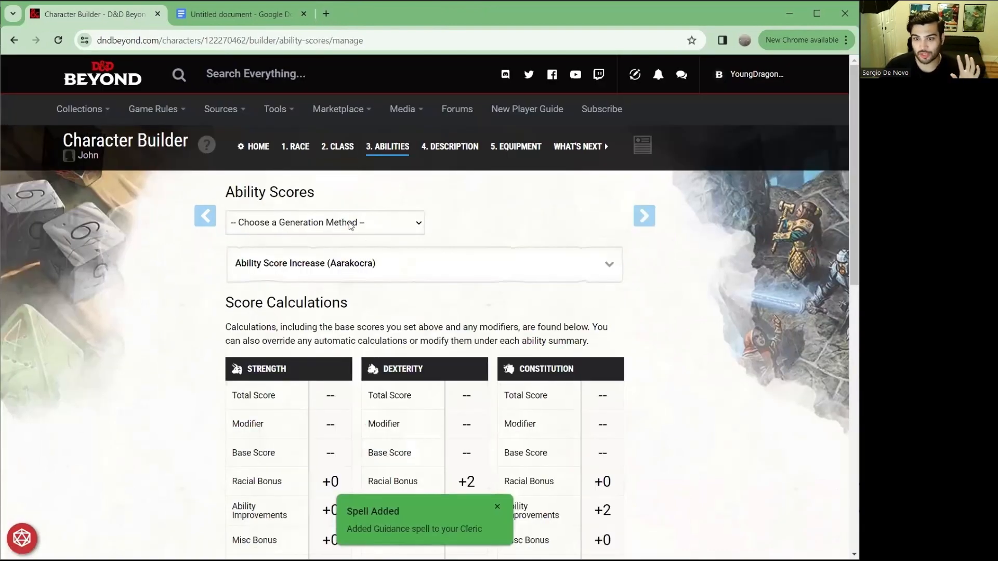
pyautogui.click(410, 227)
pyautogui.scroll(-2, 515, 231)
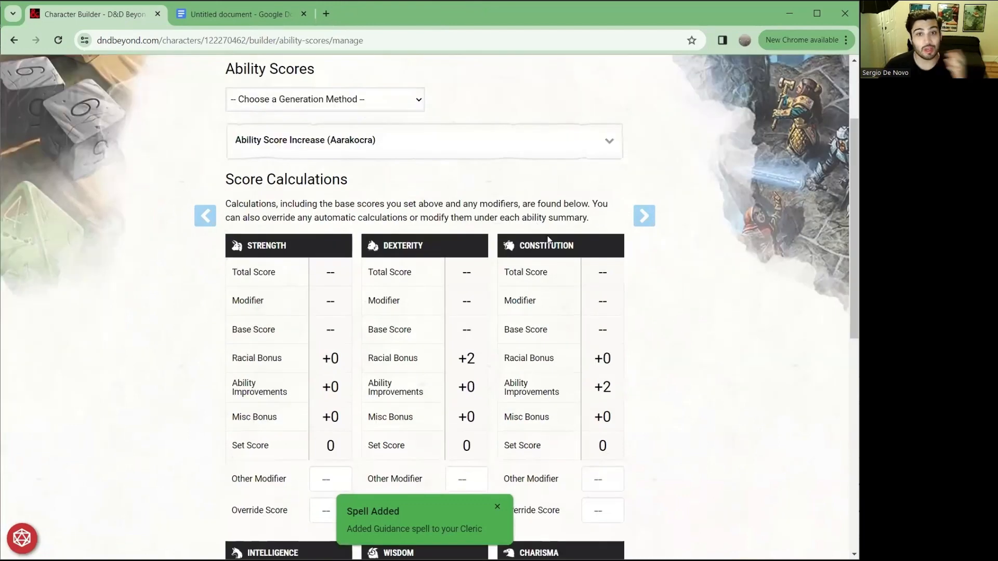
pyautogui.scroll(1, 549, 241)
pyautogui.scroll(1, 546, 250)
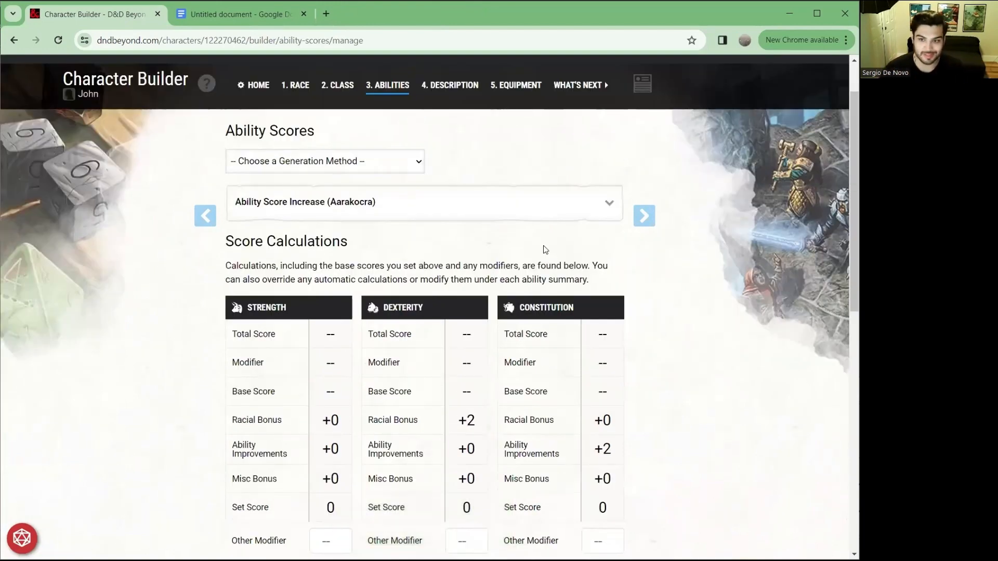
pyautogui.moveTo(230, 129); pyautogui.dragTo(311, 130)
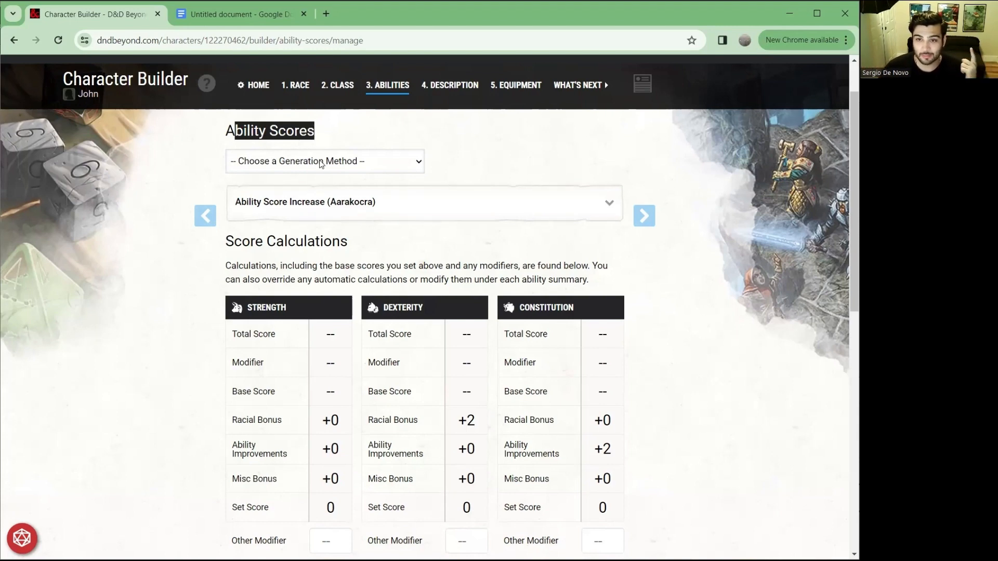
pyautogui.click(300, 129)
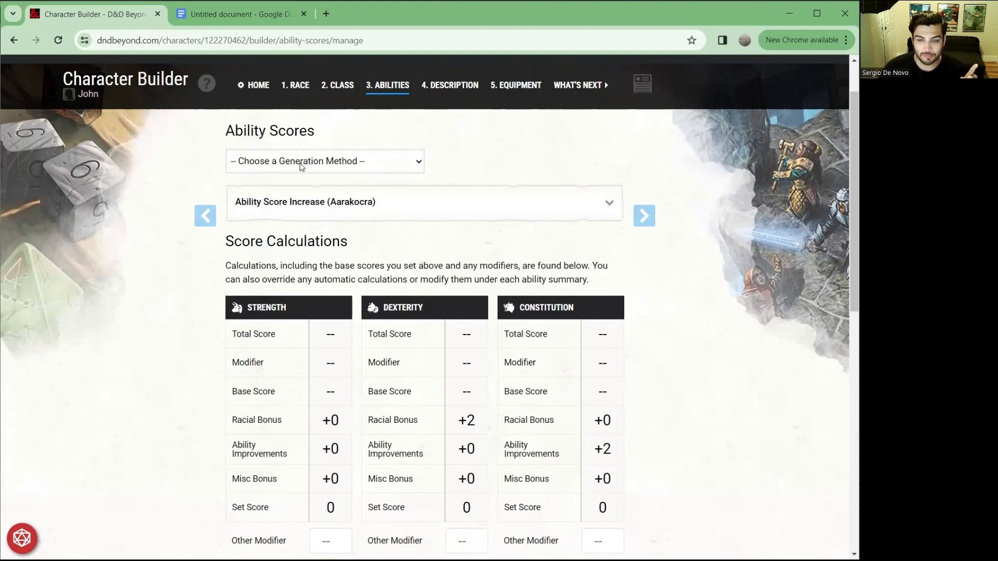
pyautogui.click(289, 164)
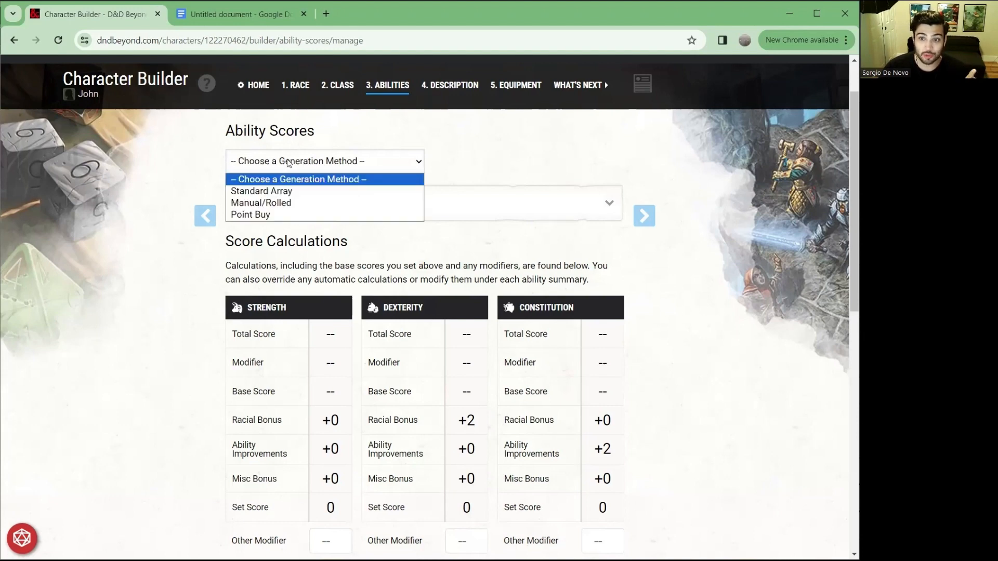
pyautogui.click(281, 217)
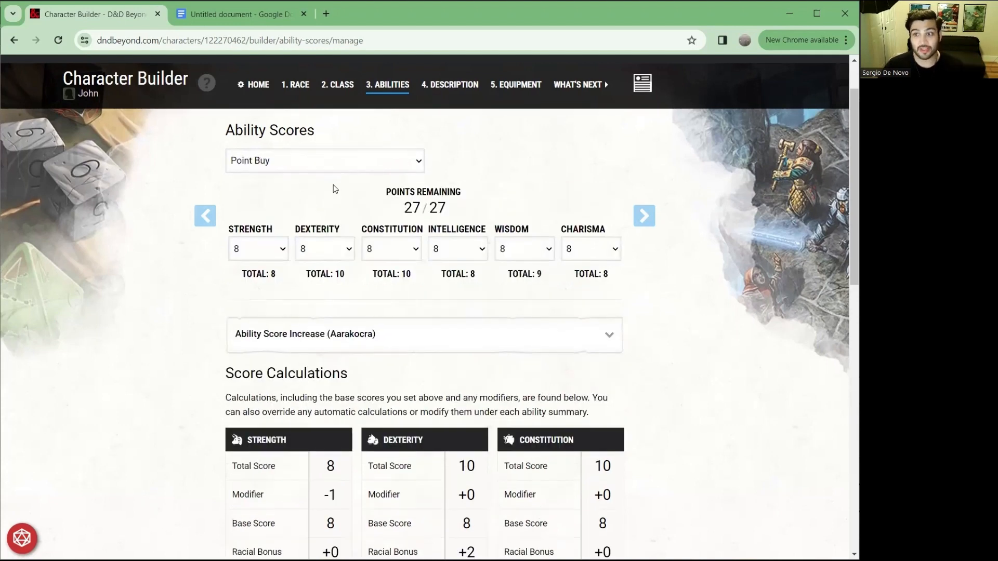
# - Set the base Strength score to 15 and check the point costs offered for Dexterity
pyautogui.scroll(-1, 335, 188)
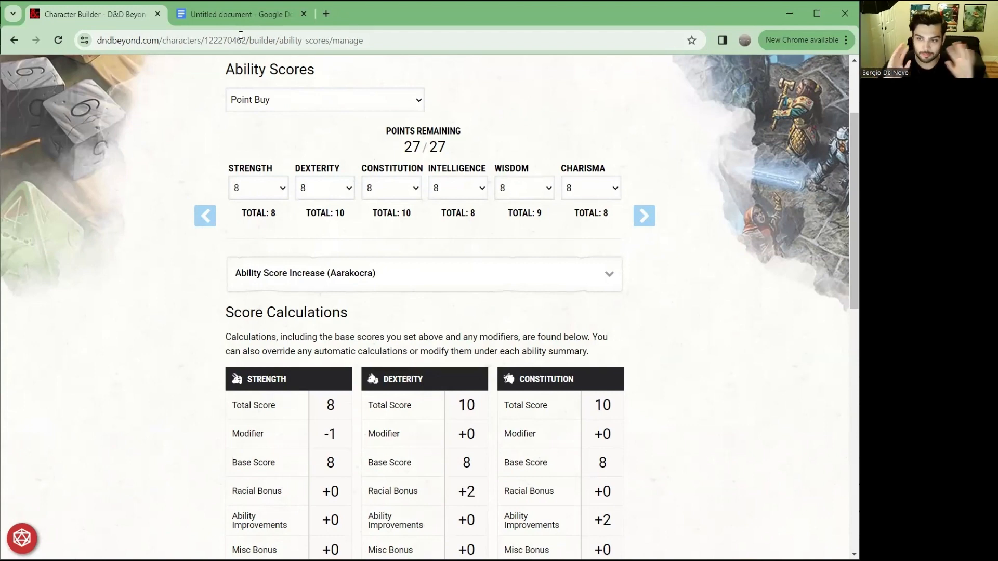
pyautogui.click(258, 194)
pyautogui.click(264, 289)
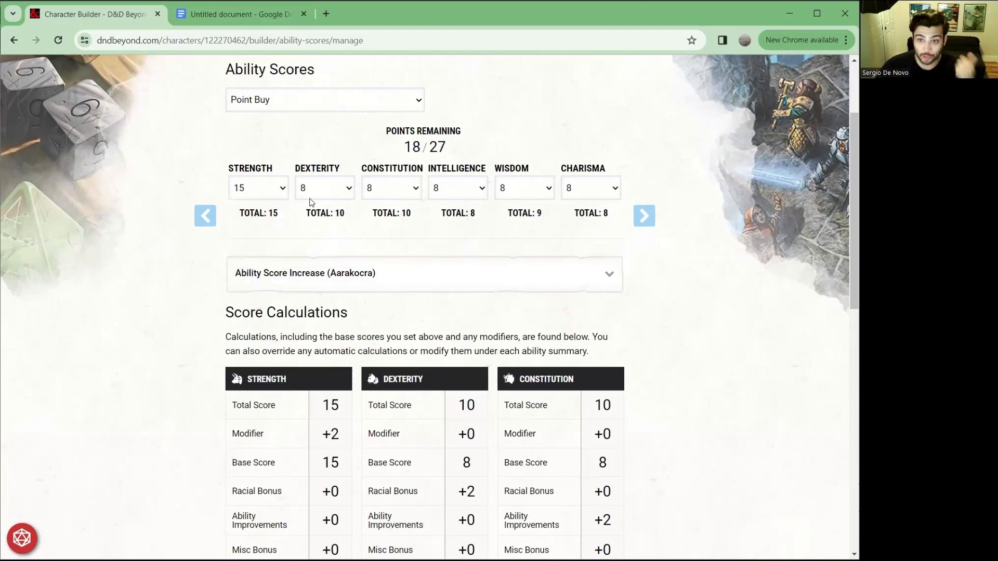
pyautogui.click(326, 189)
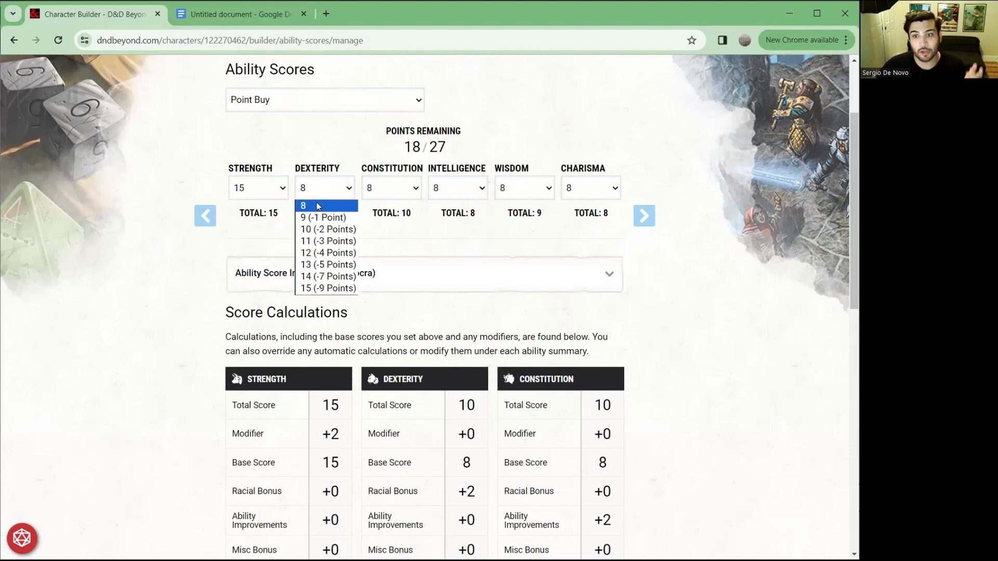
pyautogui.click(321, 151)
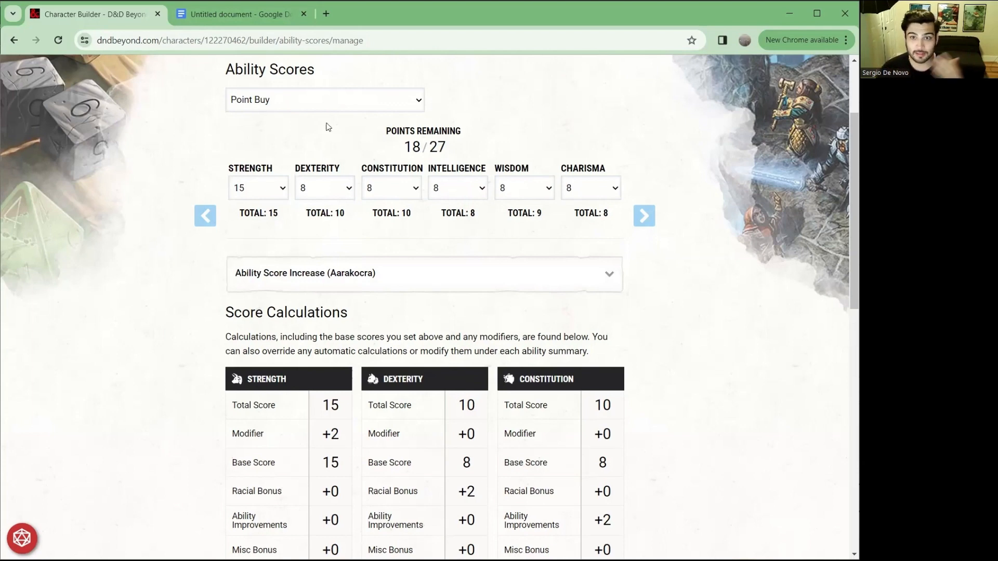
# - Switch to the Google Docs document and examine the Cleric column of the ability score table, especially Wisdom and Strength
pyautogui.click(230, 16)
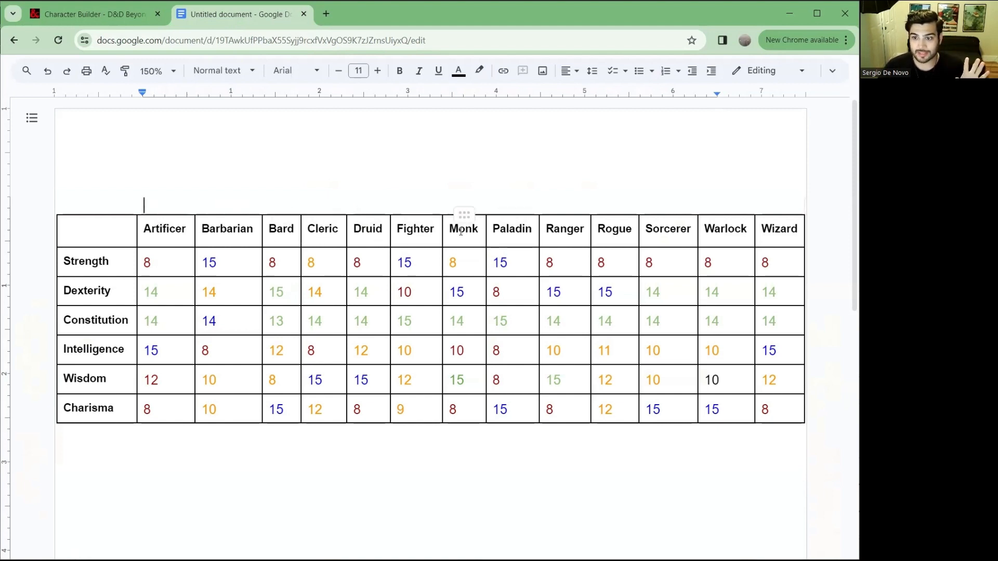
pyautogui.doubleClick(321, 228)
pyautogui.click(316, 381)
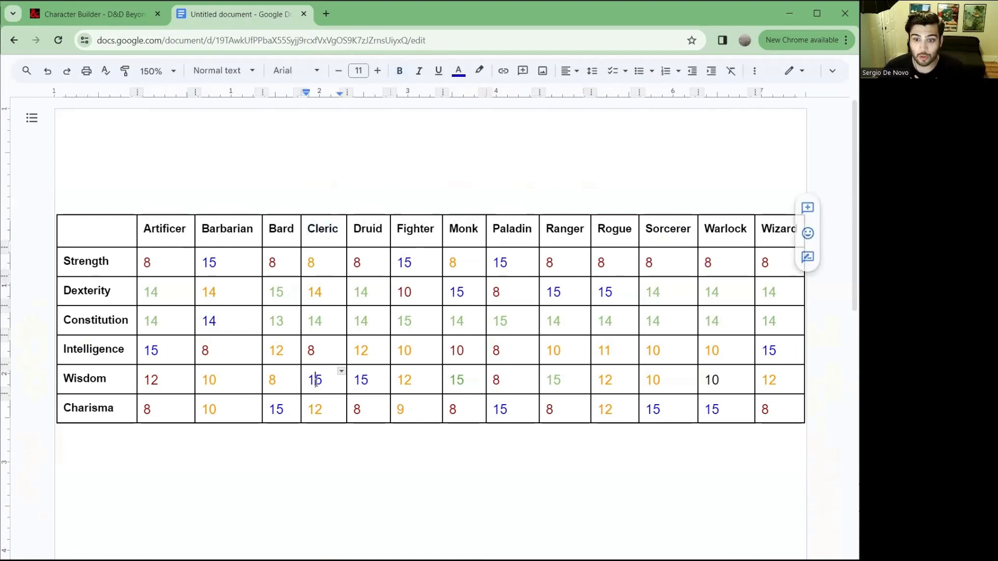
pyautogui.moveTo(323, 381)
pyautogui.mouseDown()
pyautogui.moveTo(274, 382)
pyautogui.moveTo(325, 381)
pyautogui.mouseUp()
pyautogui.click(311, 383)
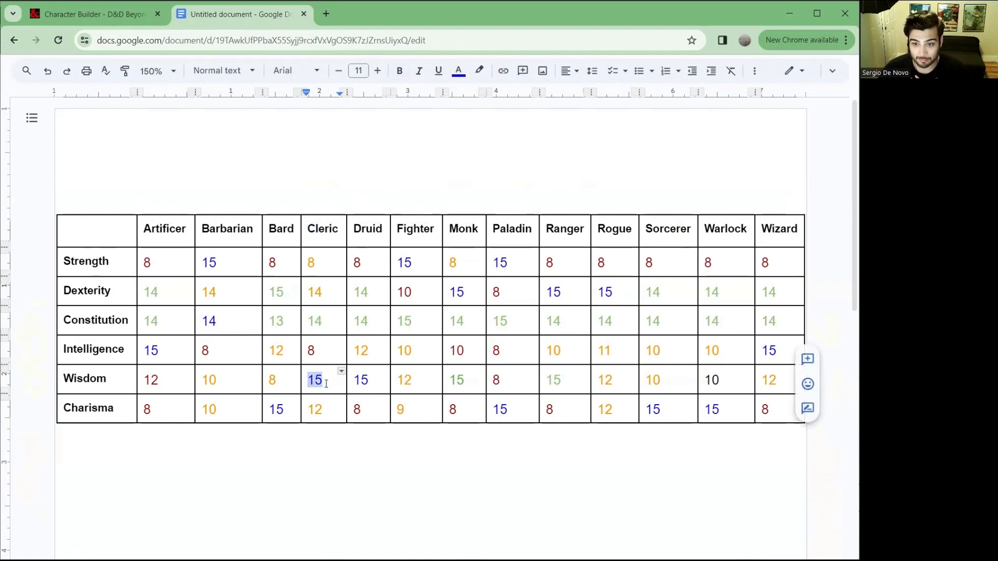
pyautogui.click(311, 261)
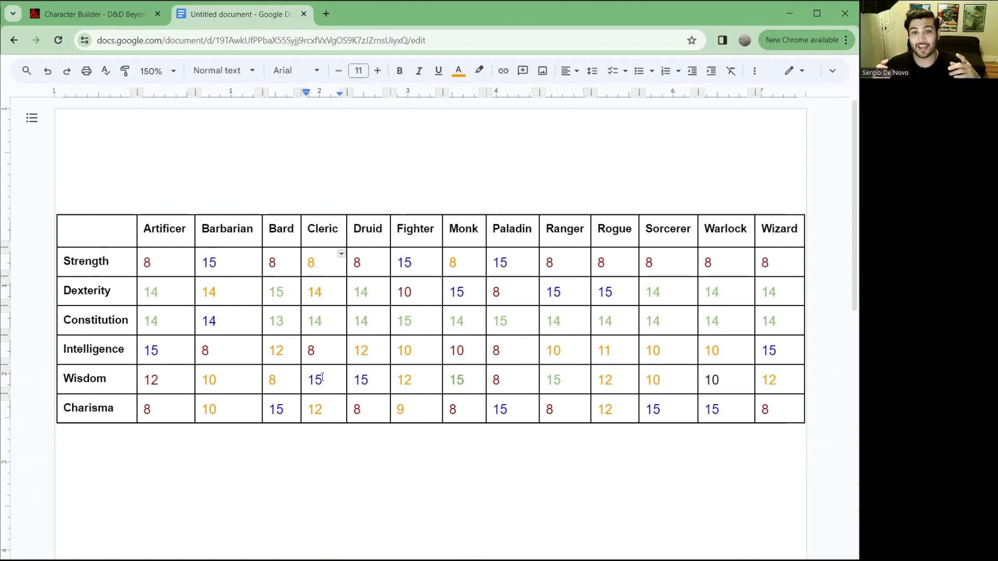
# - Switch back to the D&D Beyond character builder and set the base scores to Strength 8, Dexterity 14 and Constitution 14
pyautogui.click(88, 14)
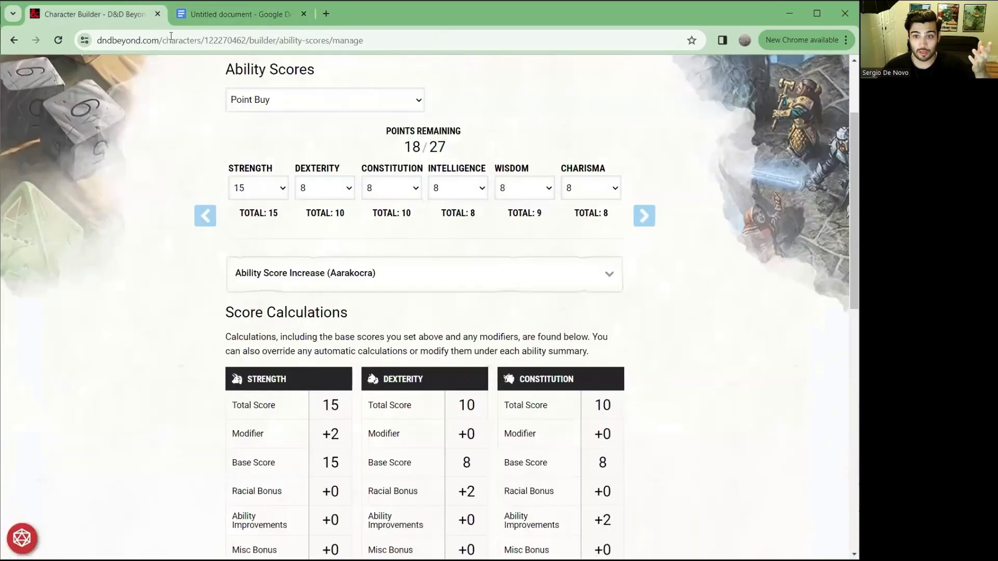
pyautogui.scroll(1, 291, 250)
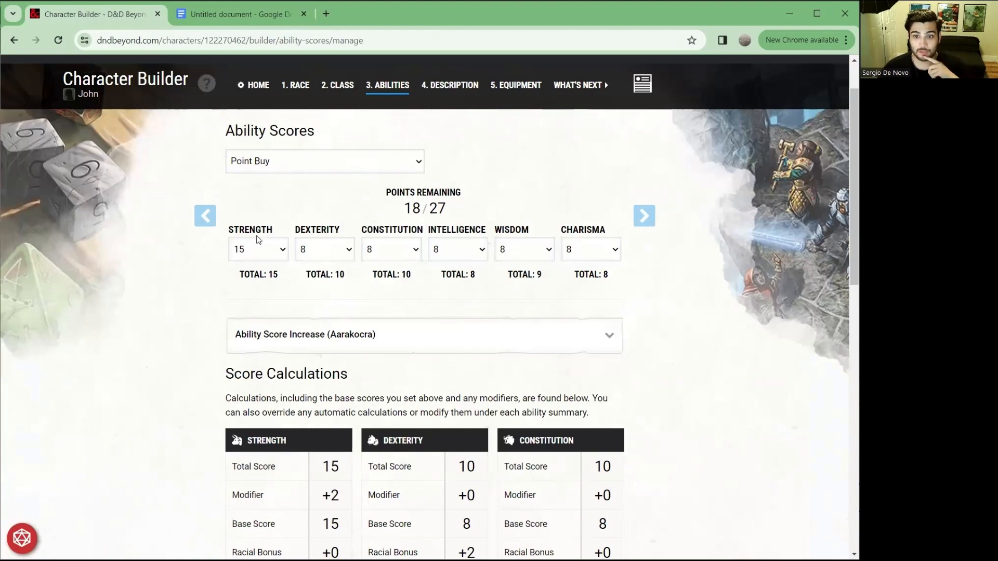
pyautogui.click(239, 20)
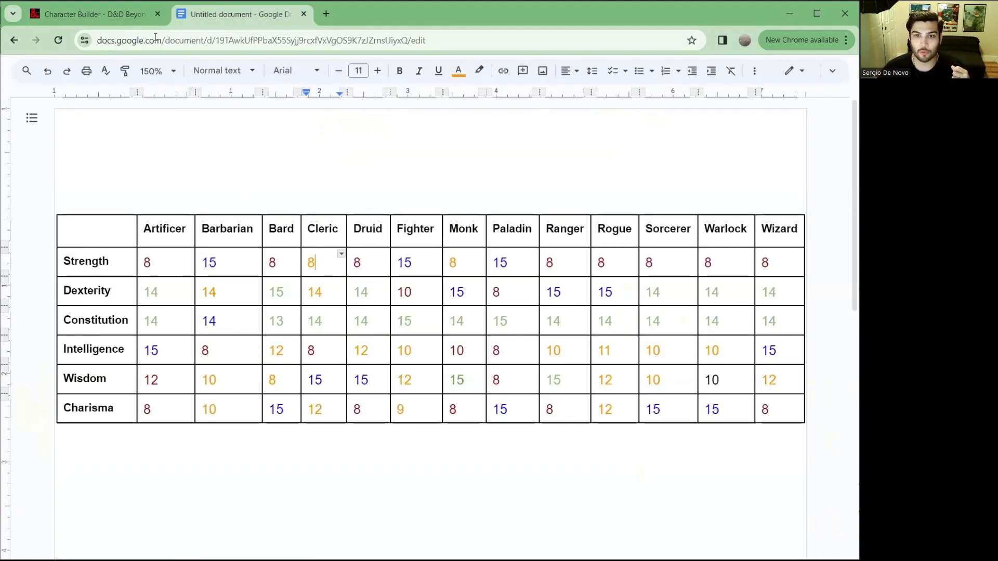
pyautogui.click(133, 21)
pyautogui.click(252, 246)
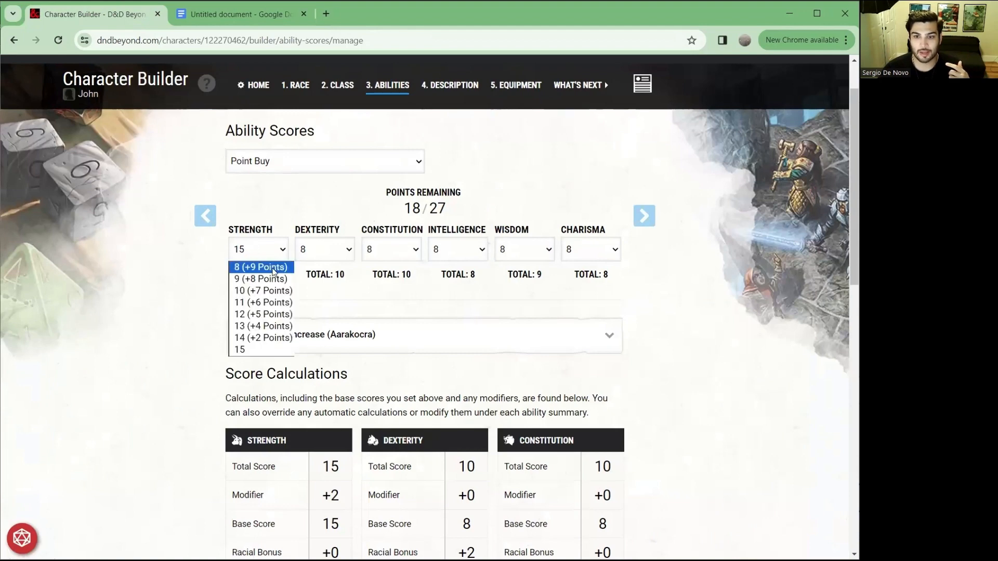
pyautogui.click(262, 267)
pyautogui.click(323, 250)
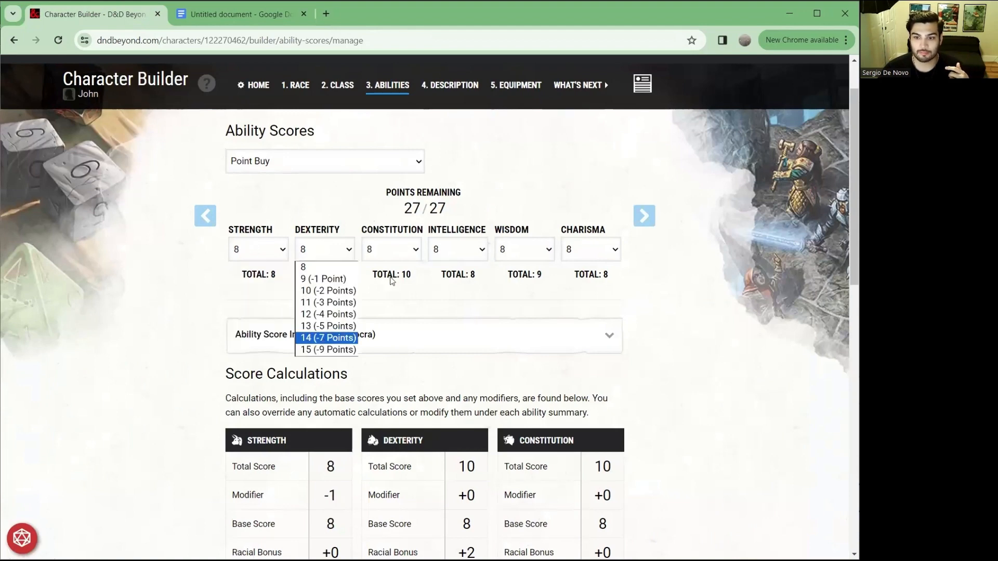
# - Check the Cleric's Intelligence and Wisdom in the Google Docs table, and set base Wisdom to 15 and Charisma to 12 in the builder
pyautogui.click(240, 16)
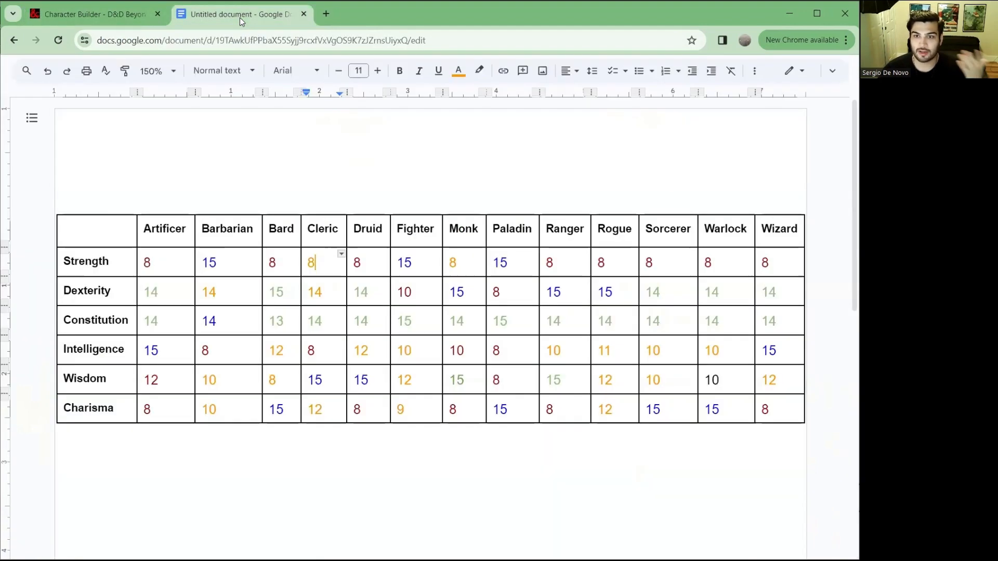
pyautogui.doubleClick(313, 358)
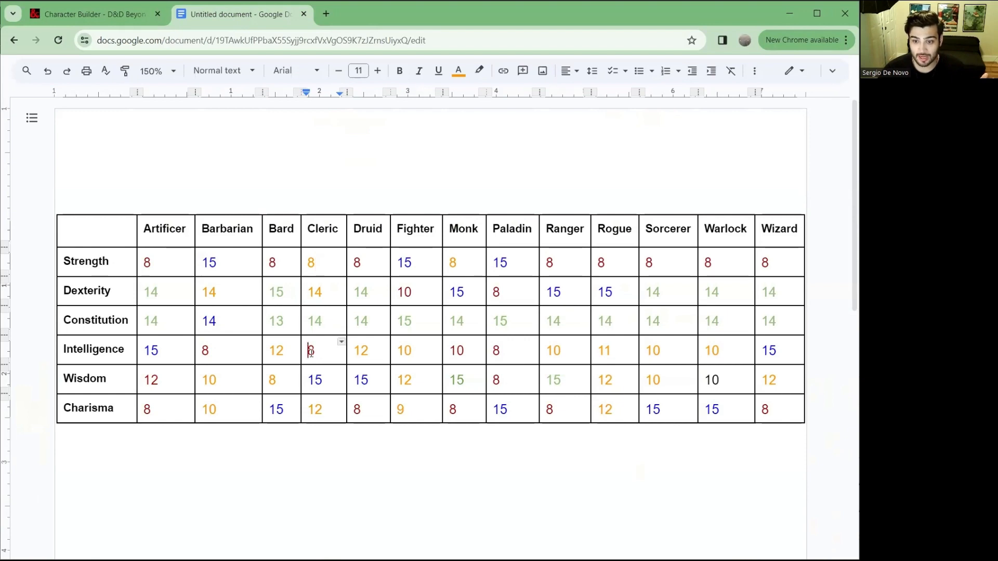
pyautogui.doubleClick(317, 380)
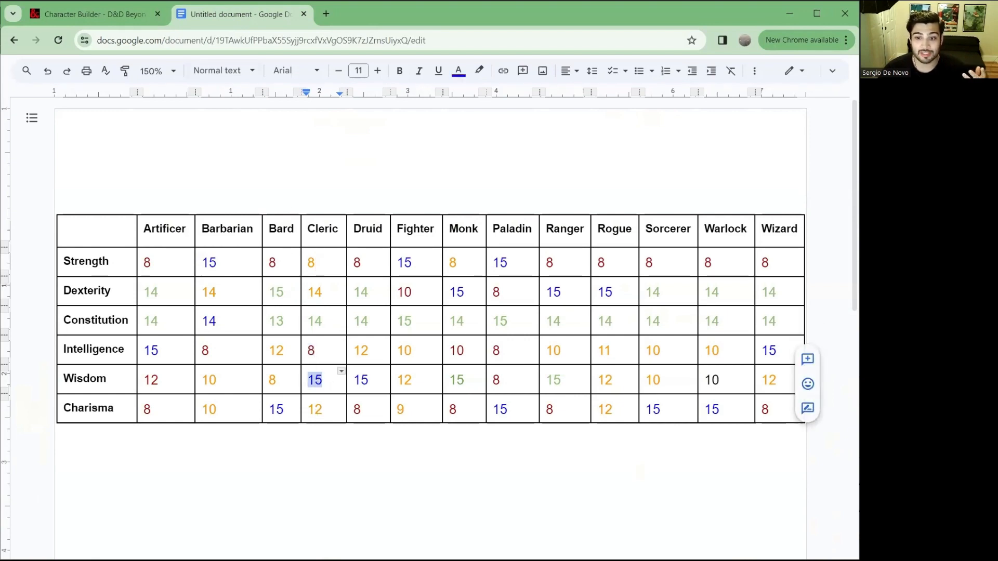
pyautogui.click(136, 10)
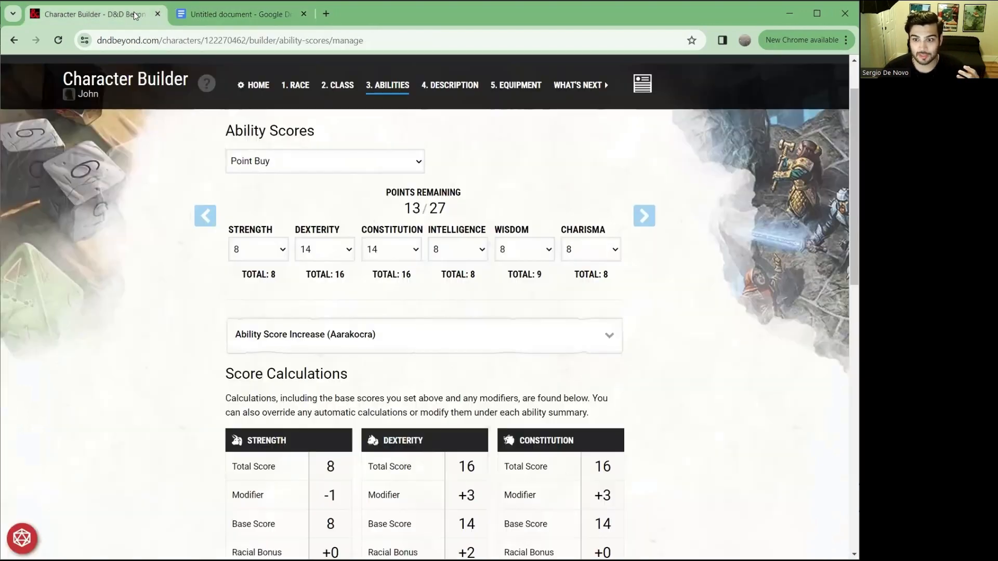
pyautogui.click(525, 250)
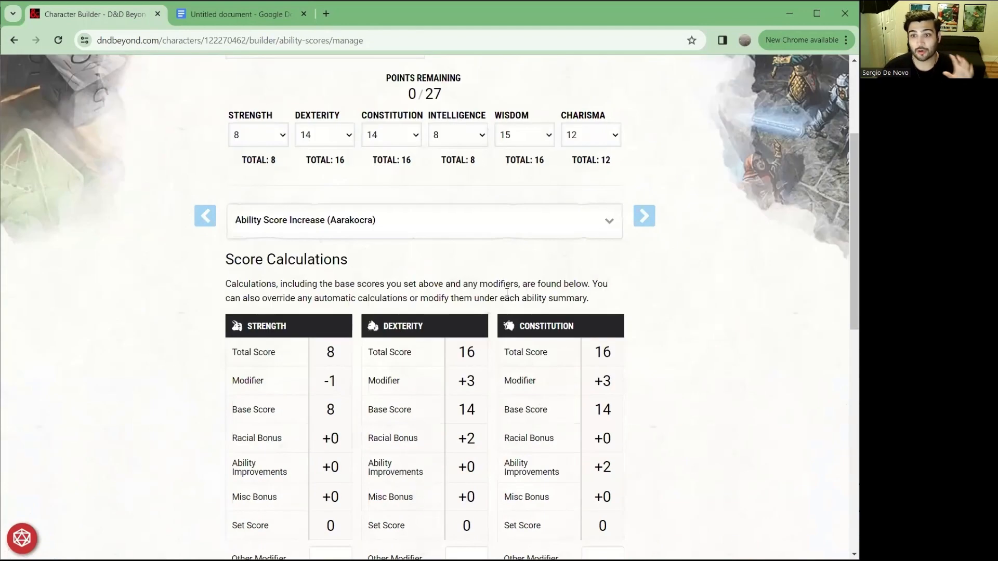
pyautogui.scroll(3, 511, 295)
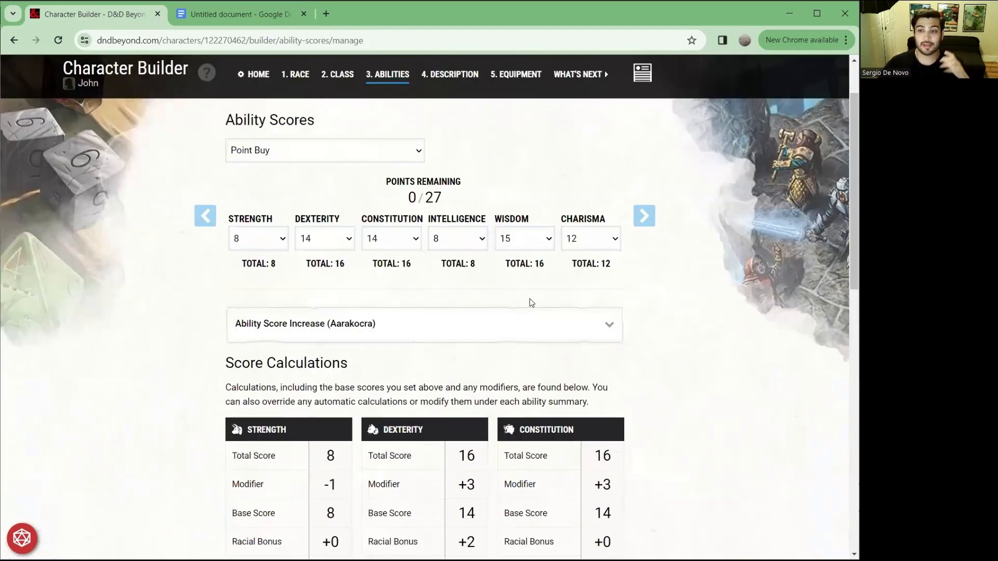
# - Recheck the Cleric column in the Google Docs table, and change base Dexterity to 12 and Charisma to 14 in the builder
pyautogui.click(264, 16)
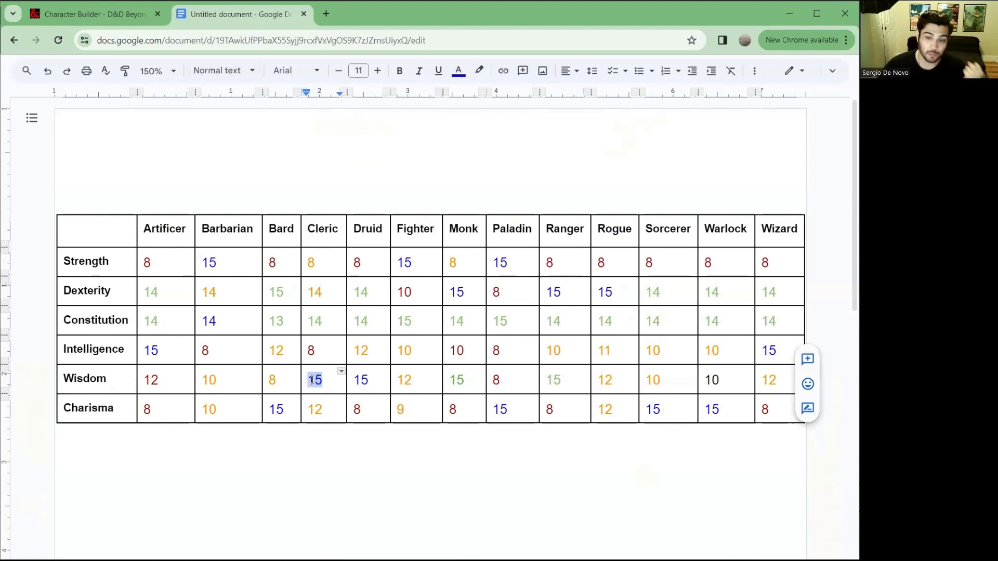
pyautogui.click(117, 17)
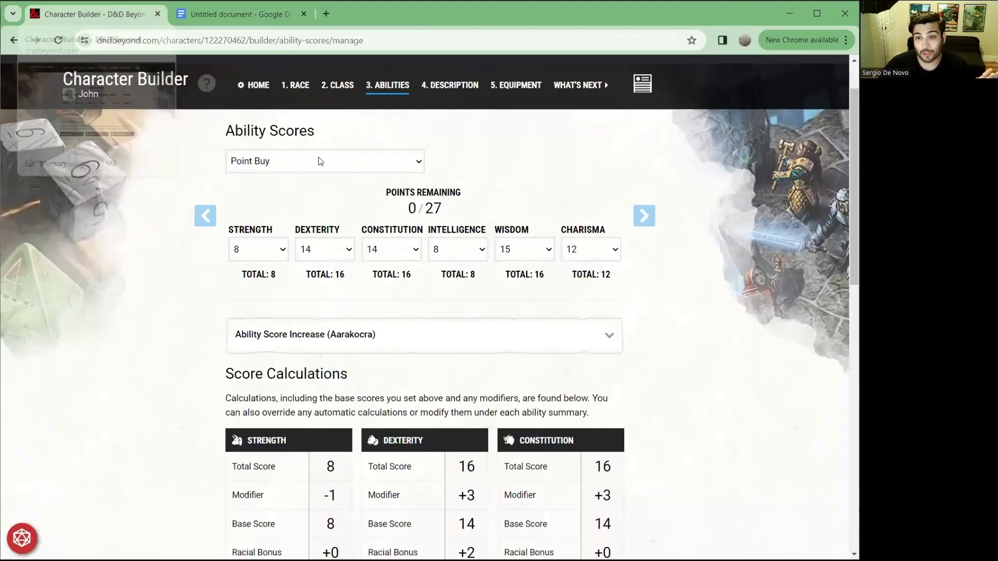
pyautogui.click(587, 252)
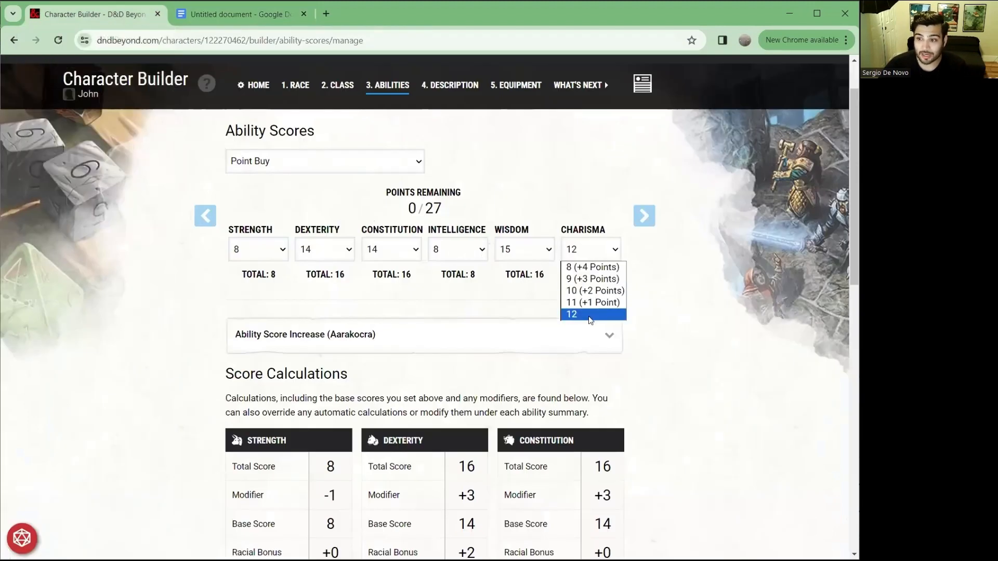
pyautogui.click(591, 317)
pyautogui.click(334, 253)
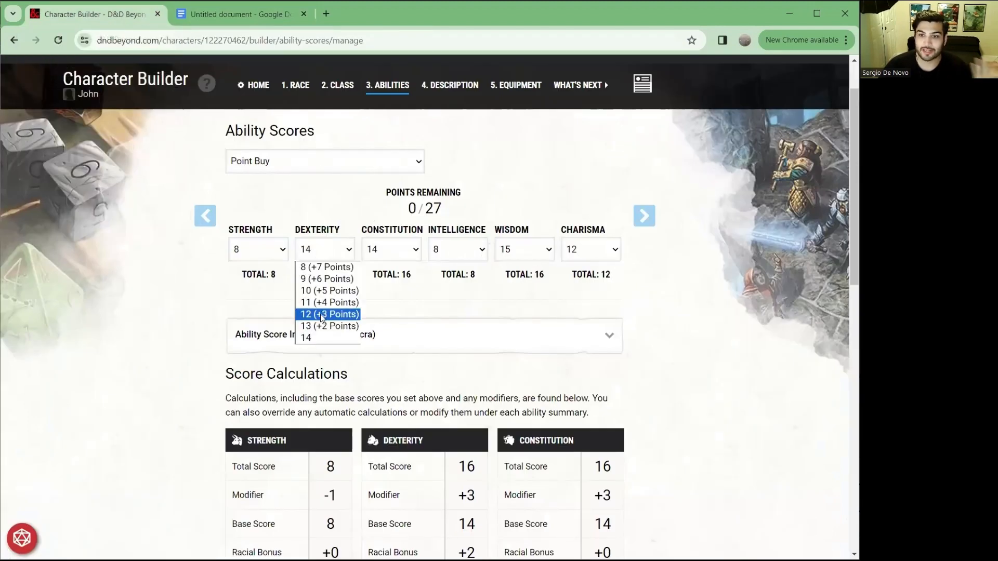
pyautogui.click(320, 314)
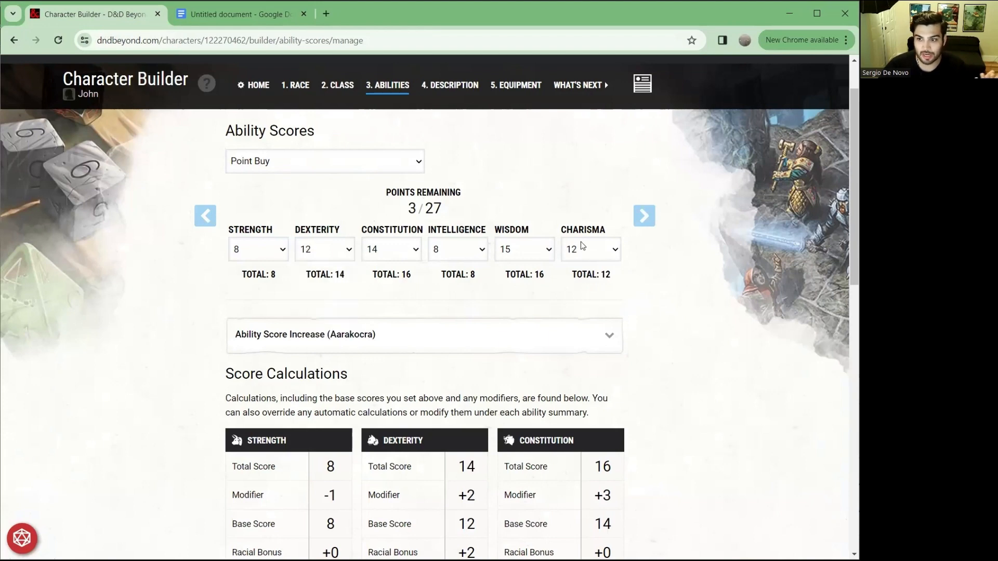
pyautogui.click(591, 249)
pyautogui.press('Return')
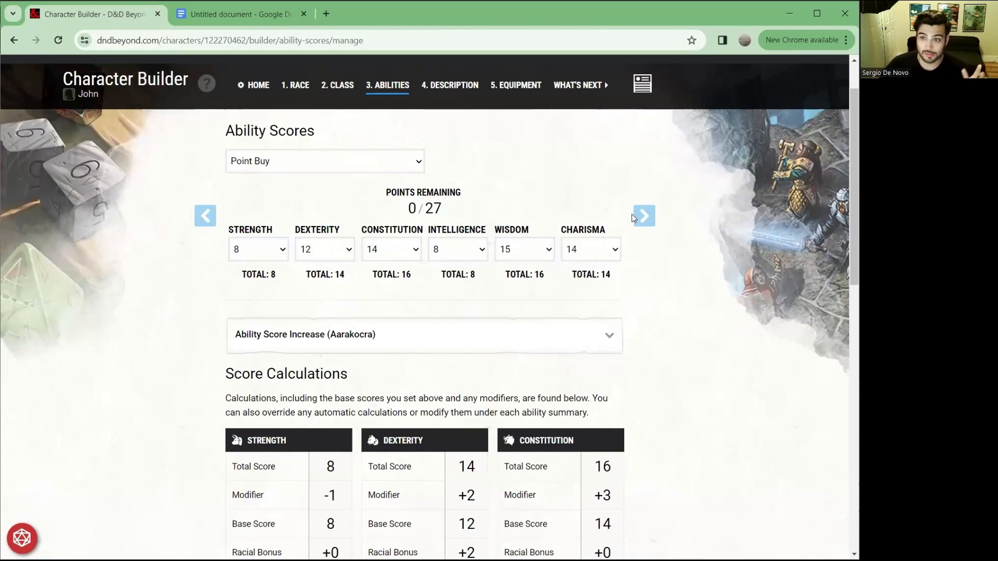
# - Review the Score Calculations for all six abilities and go on to the Description stage of the builder
pyautogui.scroll(-1, 595, 247)
pyautogui.scroll(-10, 595, 246)
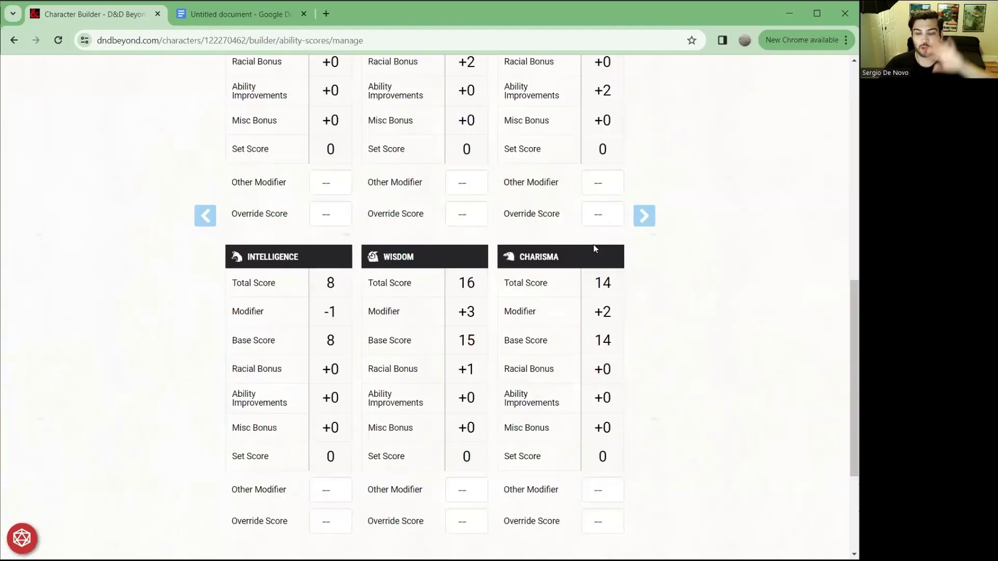
pyautogui.scroll(10, 557, 276)
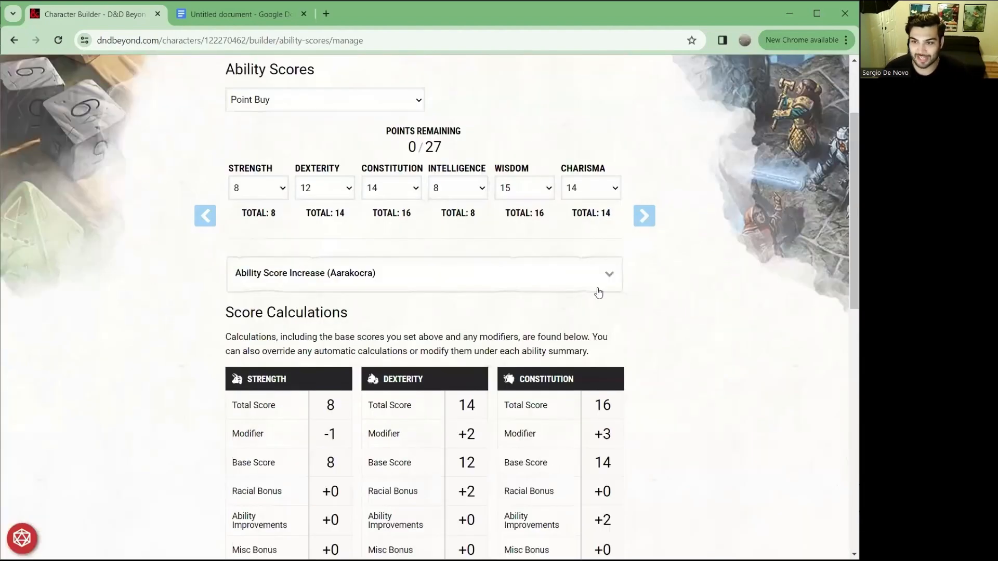
pyautogui.click(648, 224)
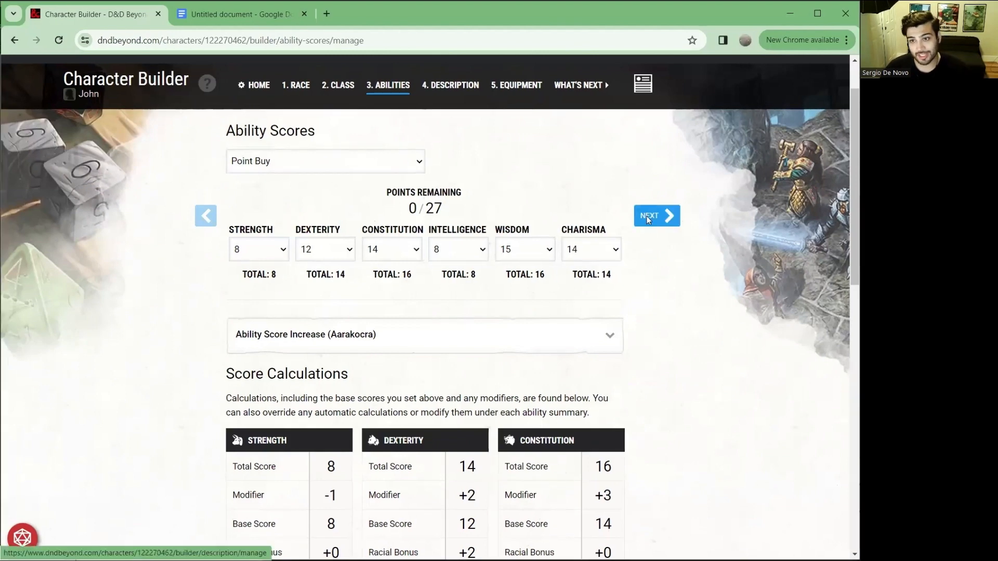
# - Look over the Description stage and choose Folk Hero as the character's background
pyautogui.scroll(-4, 614, 325)
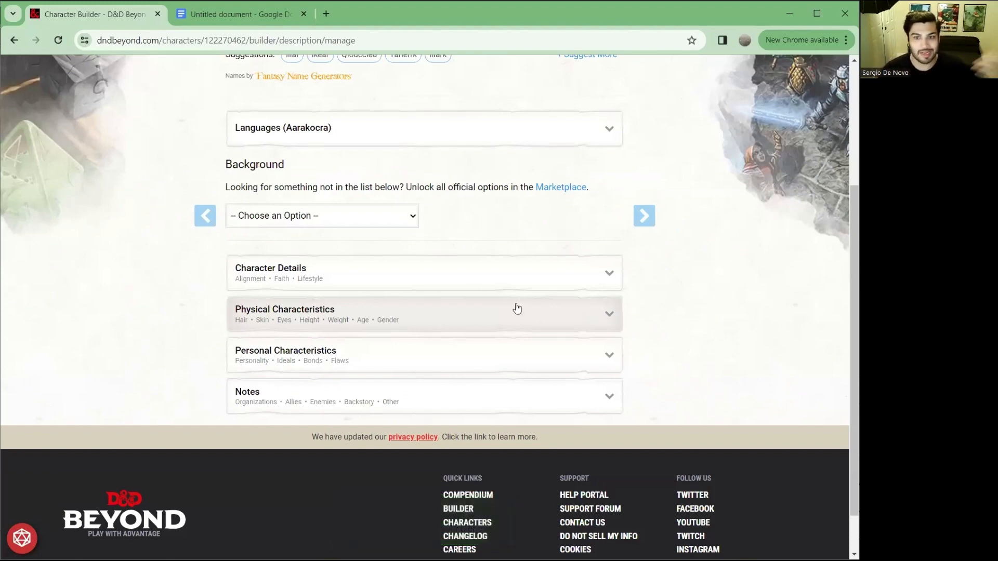
pyautogui.scroll(3, 517, 309)
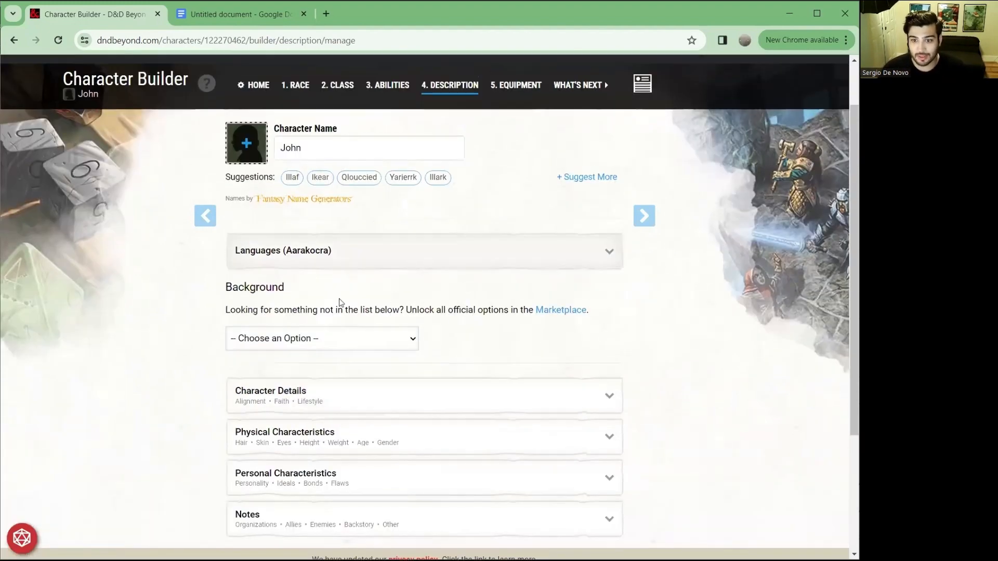
pyautogui.scroll(-1, 339, 301)
pyautogui.click(314, 277)
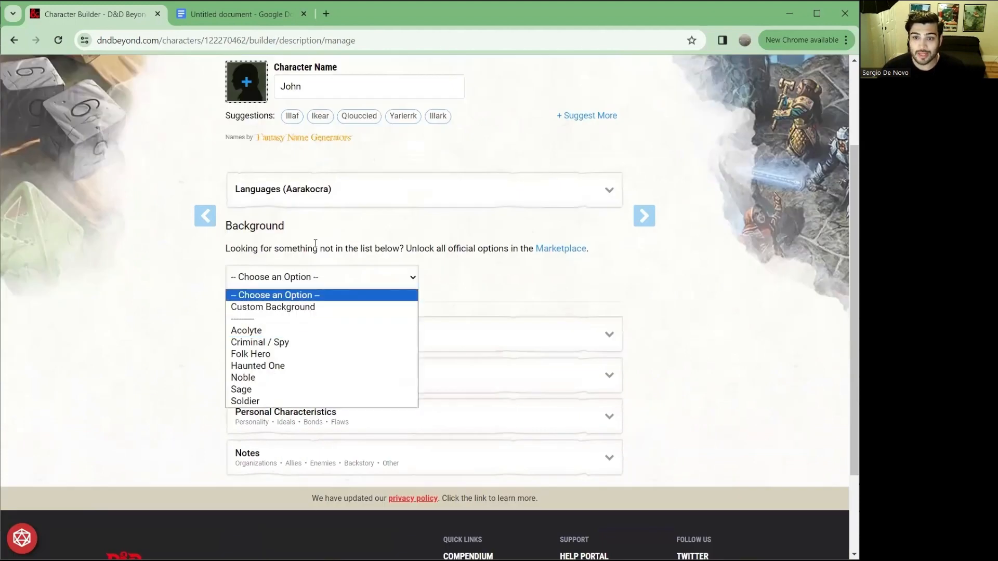
pyautogui.click(304, 283)
pyautogui.click(303, 283)
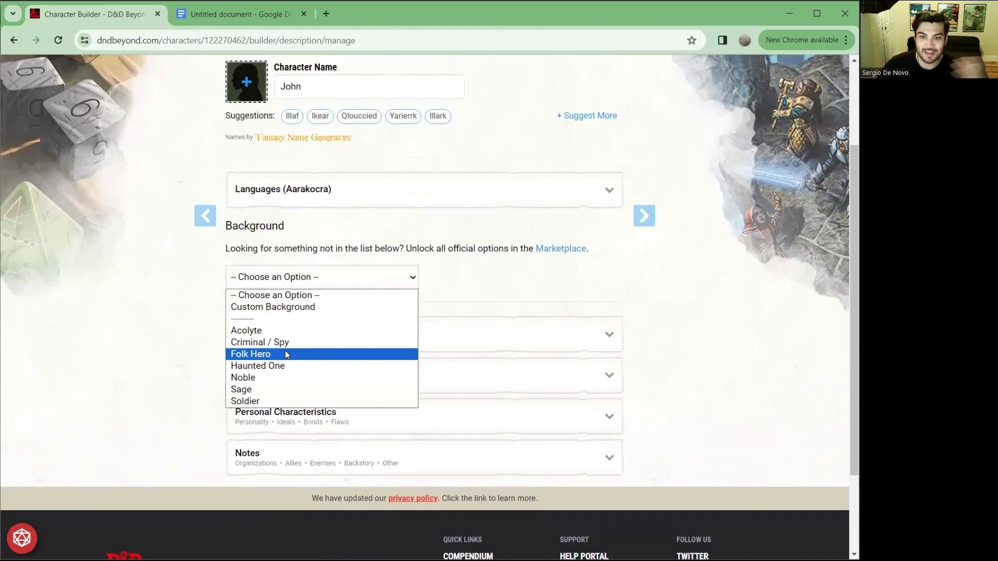
pyautogui.click(286, 354)
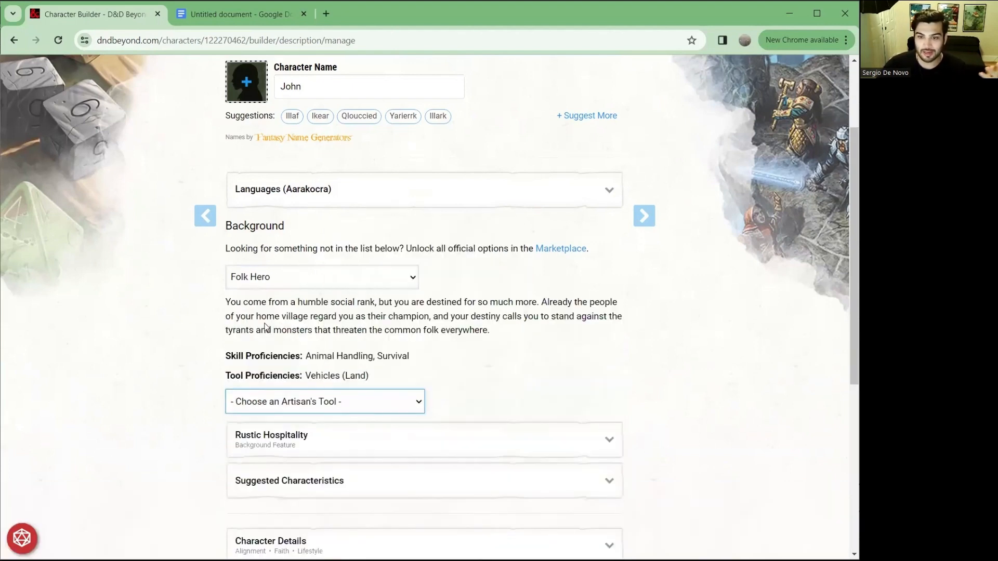
# - Read the Folk Hero background description and choose Carpenter's Tools as its artisan's tool proficiency
pyautogui.tripleClick(274, 303)
pyautogui.click(377, 313)
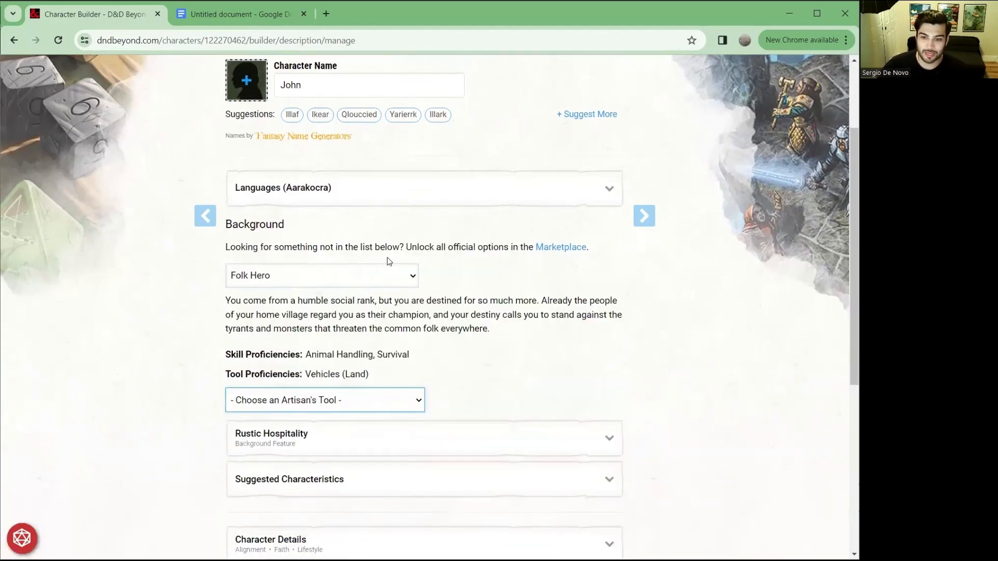
pyautogui.scroll(-1, 359, 333)
pyautogui.click(359, 338)
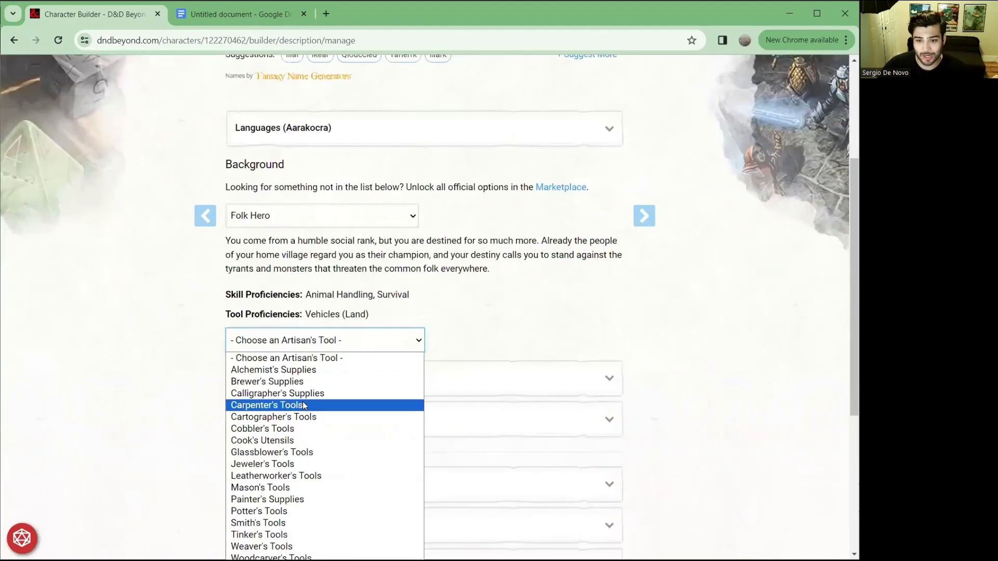
pyautogui.click(304, 406)
# - Expand Character Details in the Description stage, look through the alignment options and set the alignment to Chaotic Evil
pyautogui.scroll(-1, 440, 254)
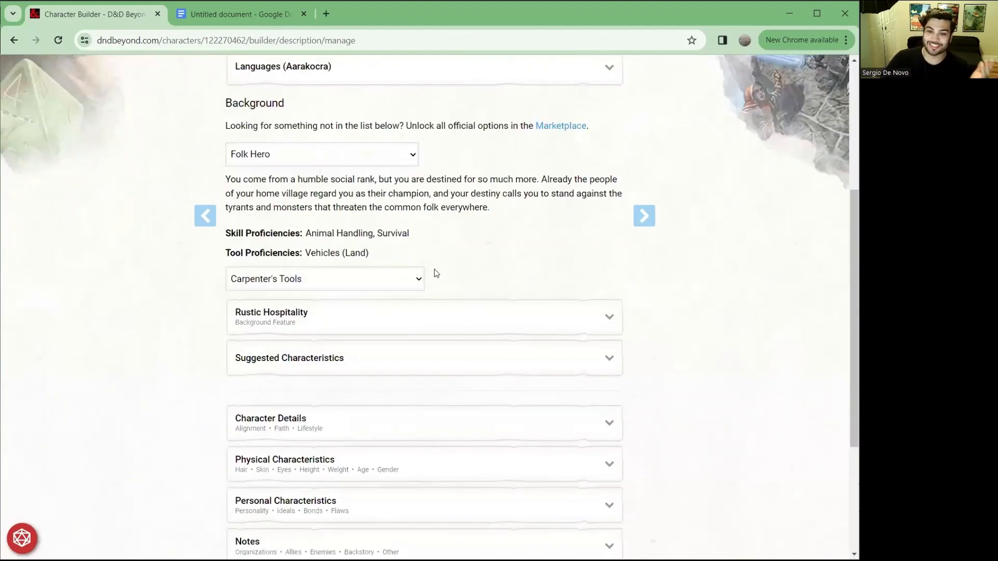
pyautogui.scroll(-1, 447, 300)
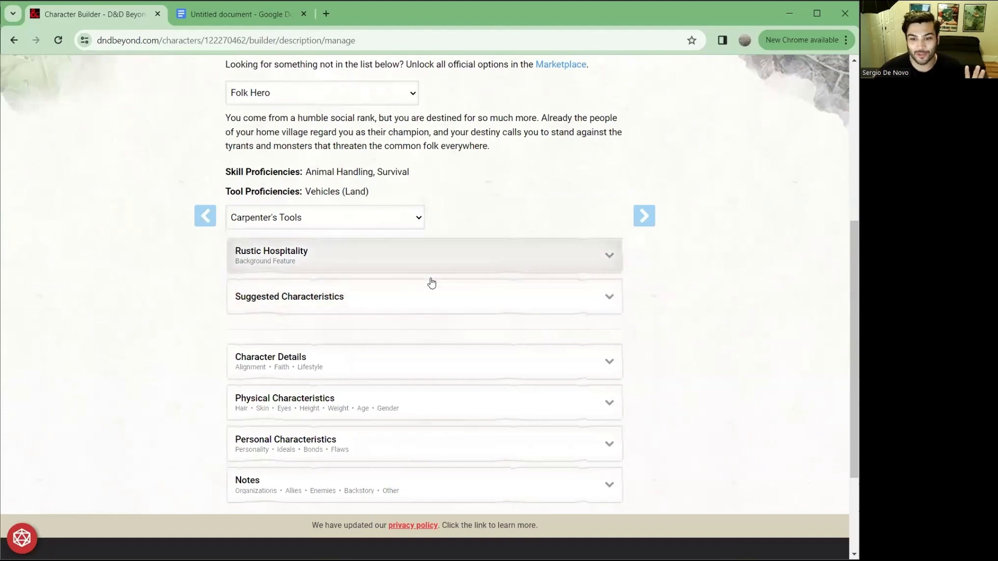
pyautogui.click(347, 370)
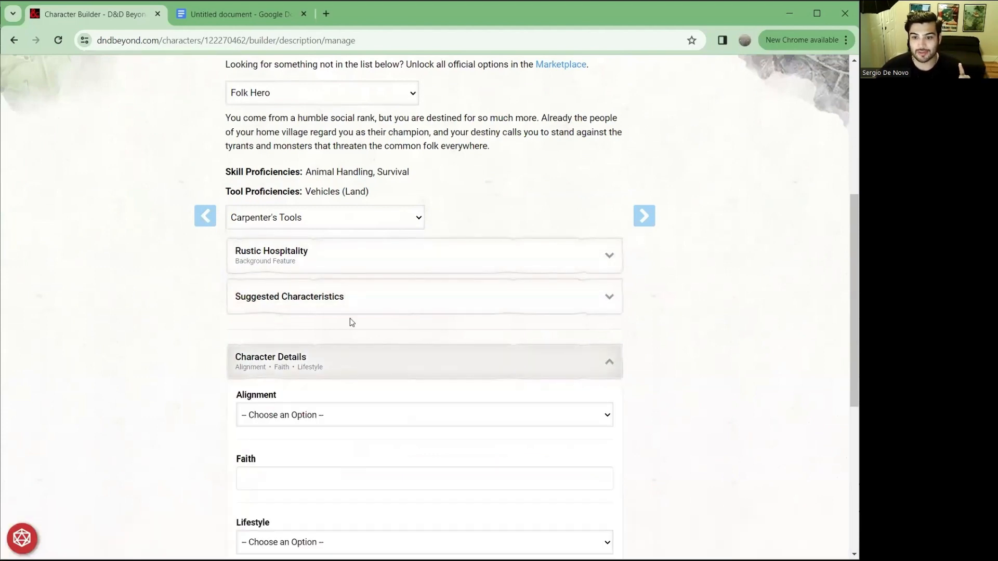
pyautogui.scroll(-1, 350, 321)
pyautogui.click(313, 355)
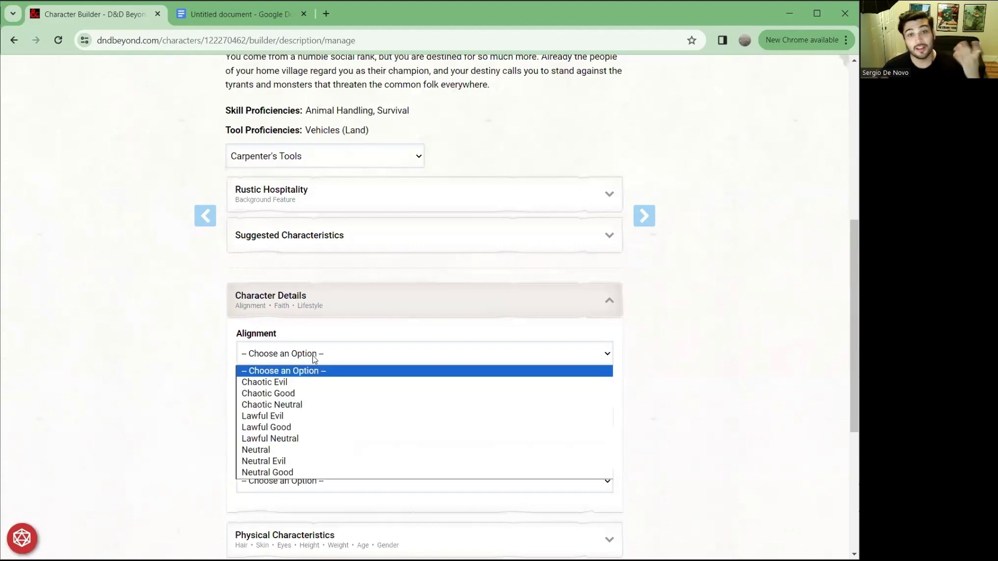
pyautogui.click(314, 357)
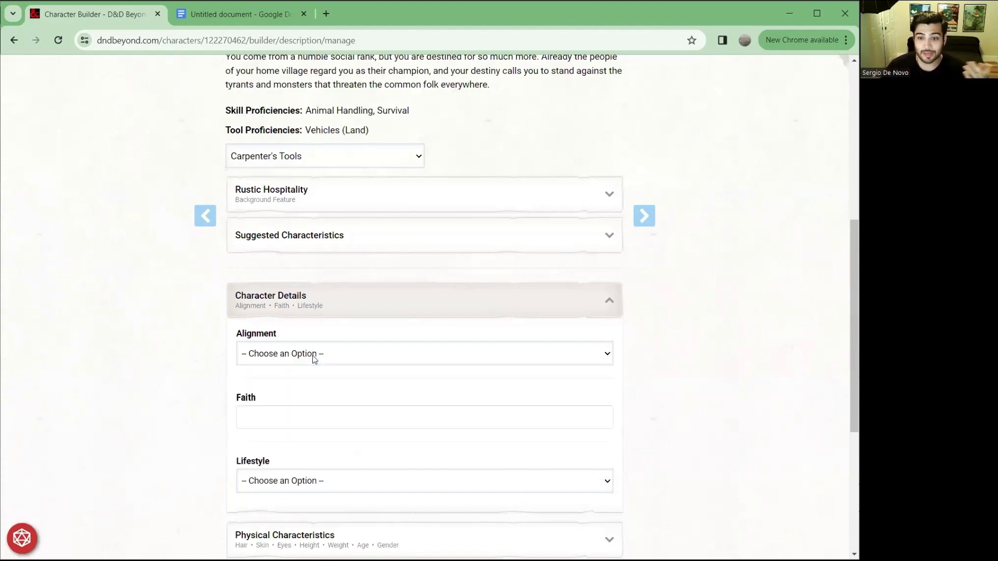
pyautogui.click(314, 357)
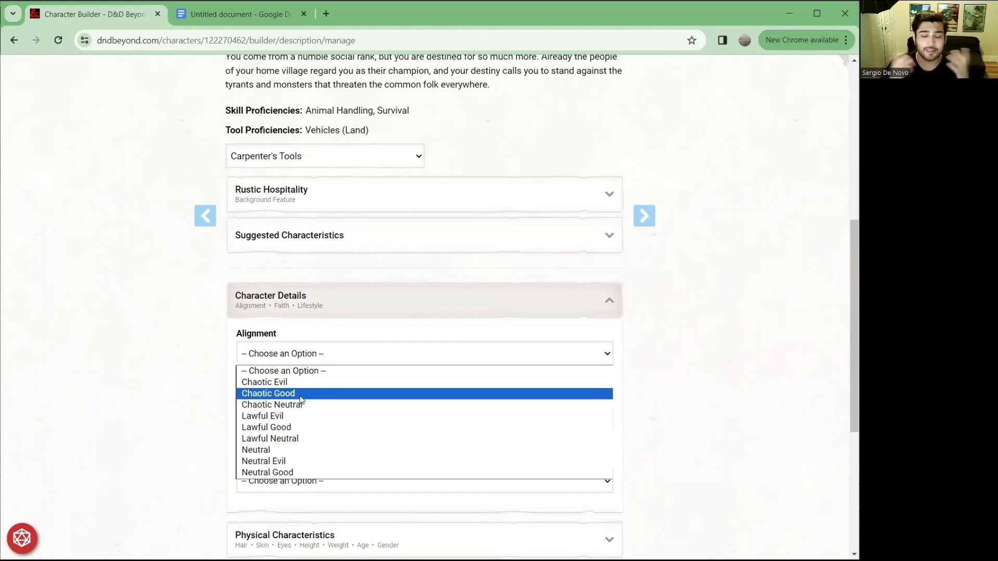
pyautogui.click(214, 370)
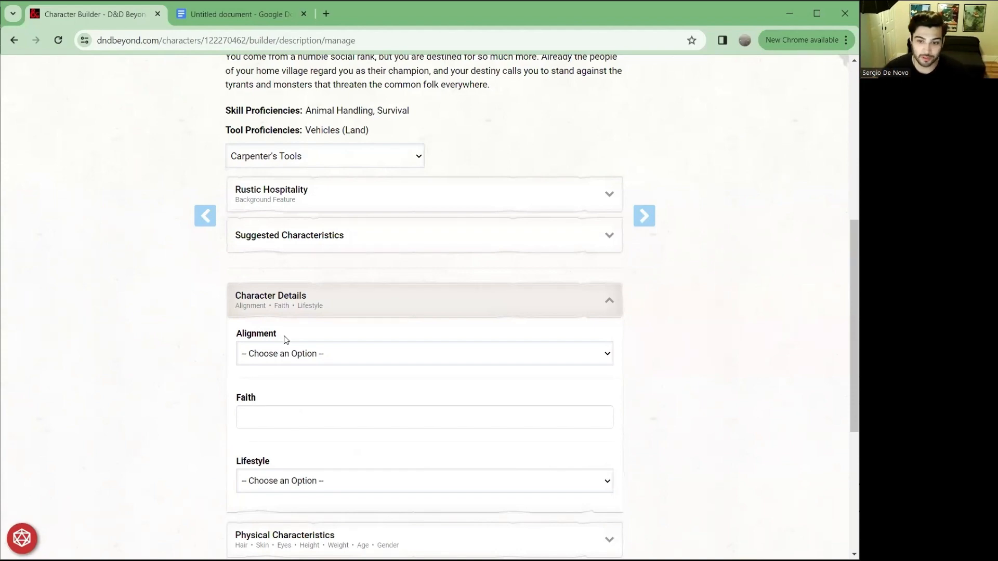
pyautogui.click(328, 354)
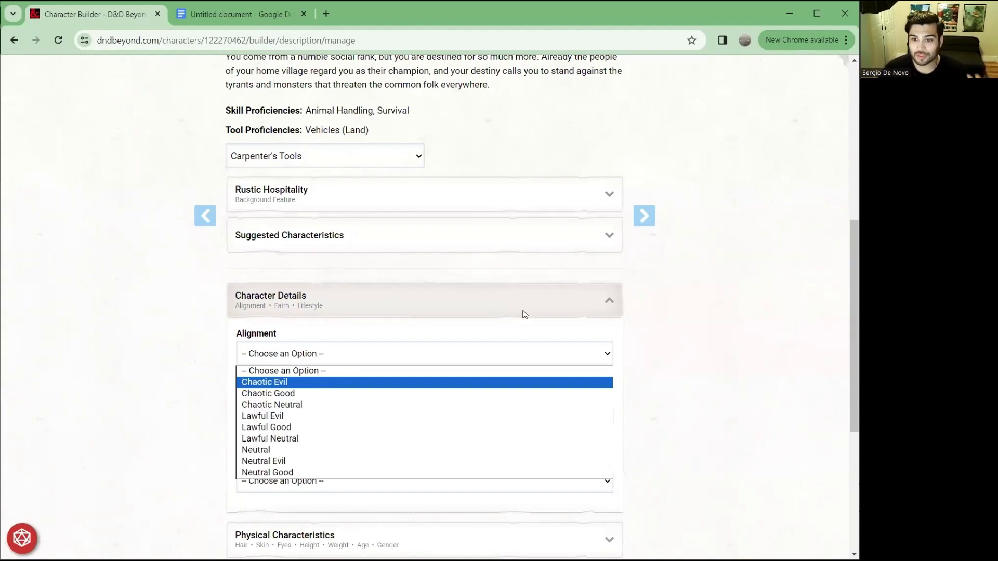
# - Set the character's lifestyle to Poor (2SP) and go on to the Equipment stage of the builder
pyautogui.scroll(-2, 526, 313)
pyautogui.scroll(-2, 536, 324)
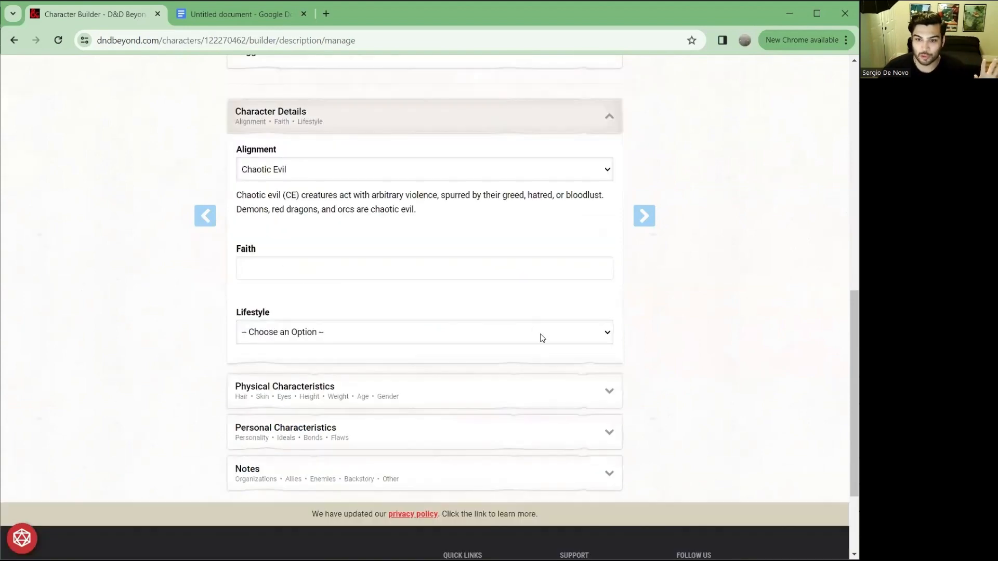
pyautogui.click(539, 335)
pyautogui.click(469, 387)
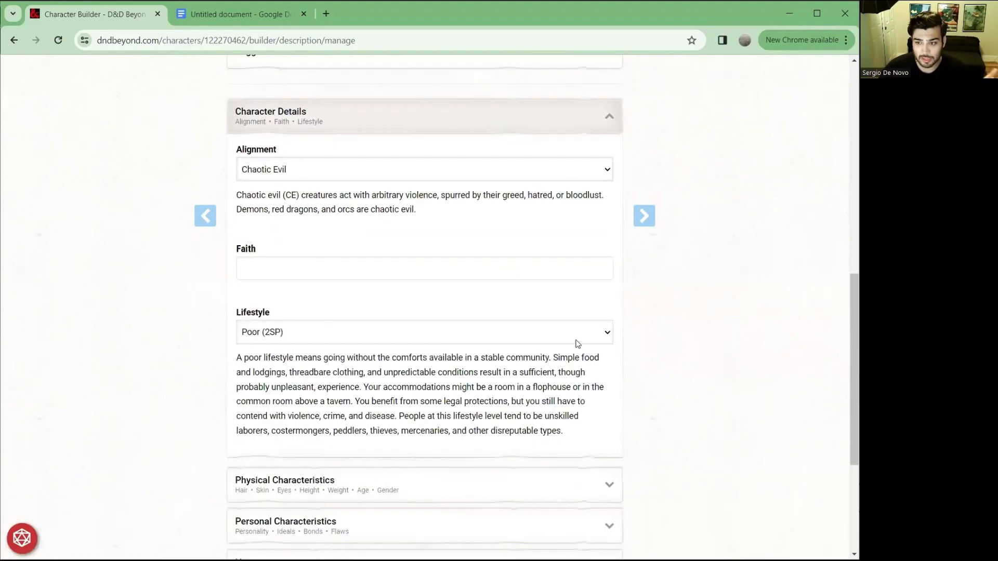
pyautogui.scroll(-2, 627, 380)
pyautogui.scroll(9, 624, 382)
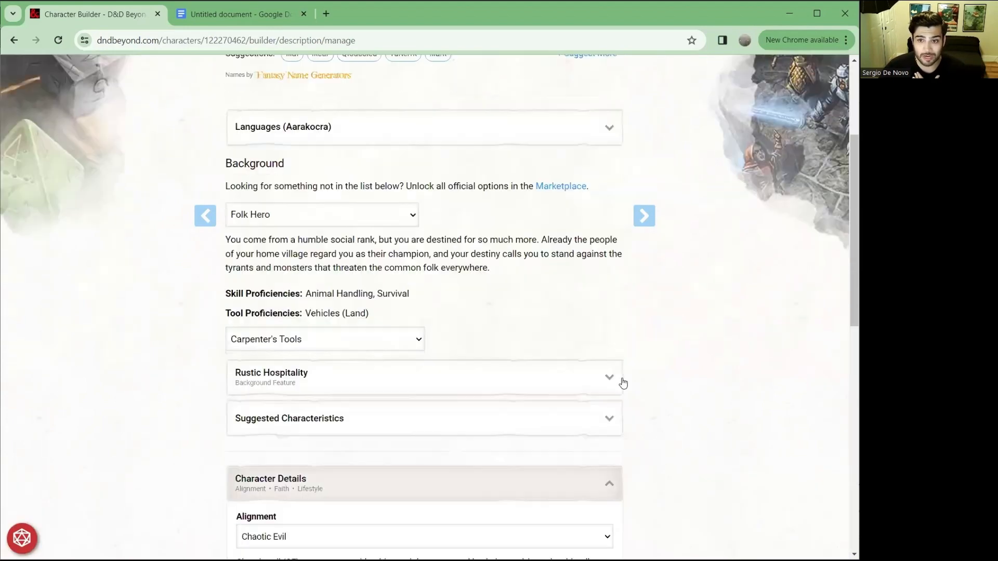
pyautogui.scroll(2, 654, 281)
pyautogui.scroll(1, 644, 218)
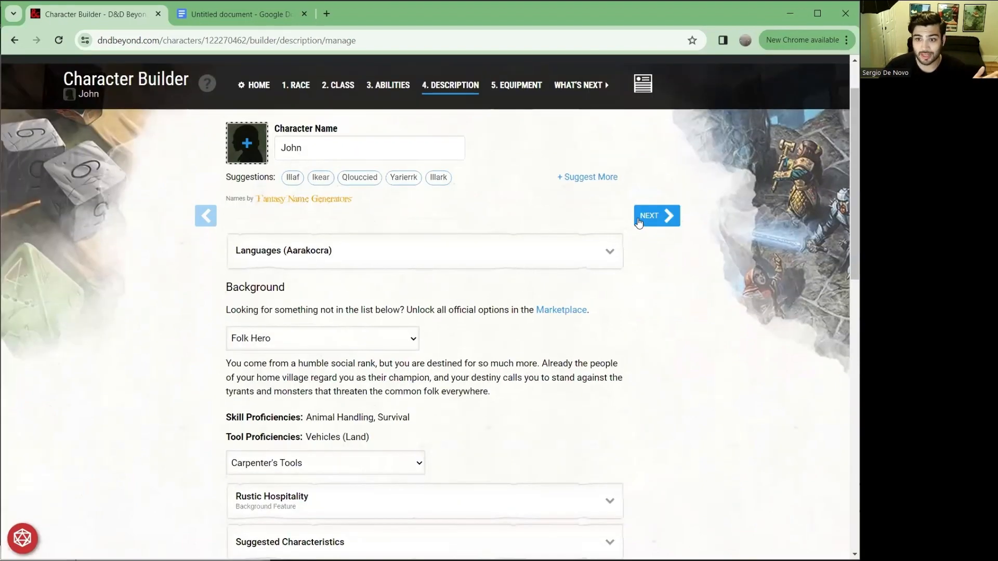
pyautogui.click(643, 218)
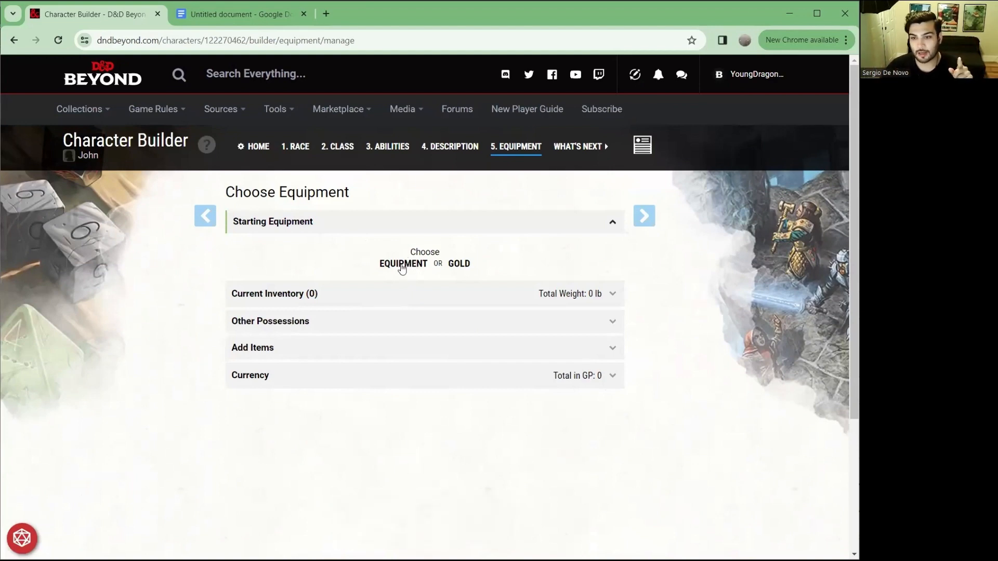
# - Take starting equipment instead of gold, selecting a mace, scale mail, a light crossbow with 20 bolts and a priest's pack
pyautogui.click(402, 268)
pyautogui.scroll(-1, 257, 262)
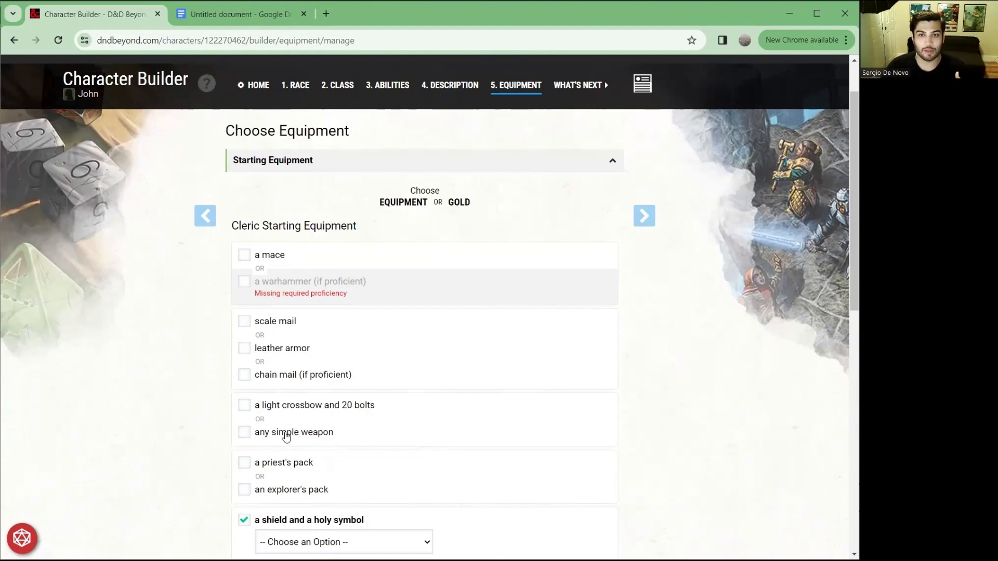
pyautogui.scroll(-1, 286, 320)
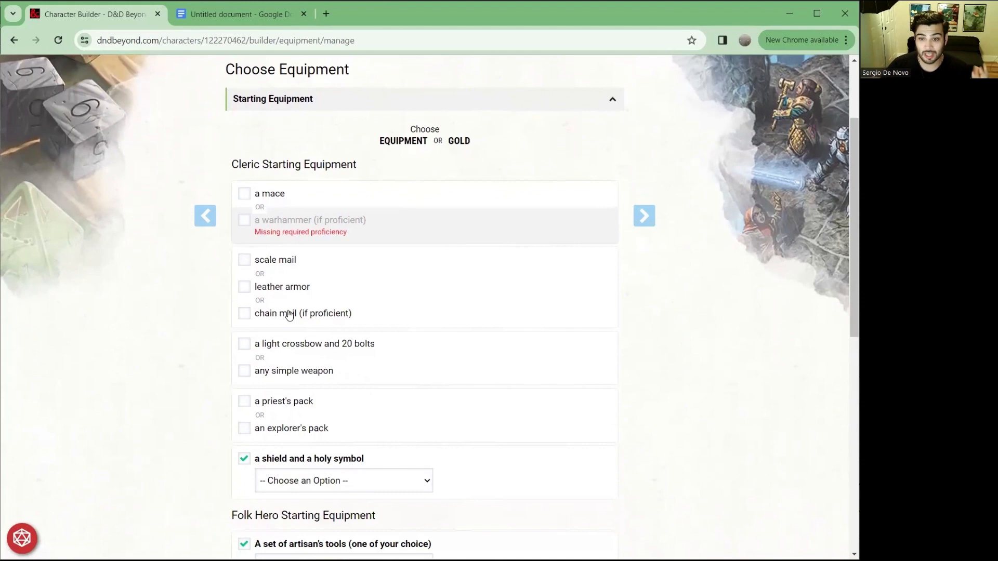
pyautogui.click(268, 196)
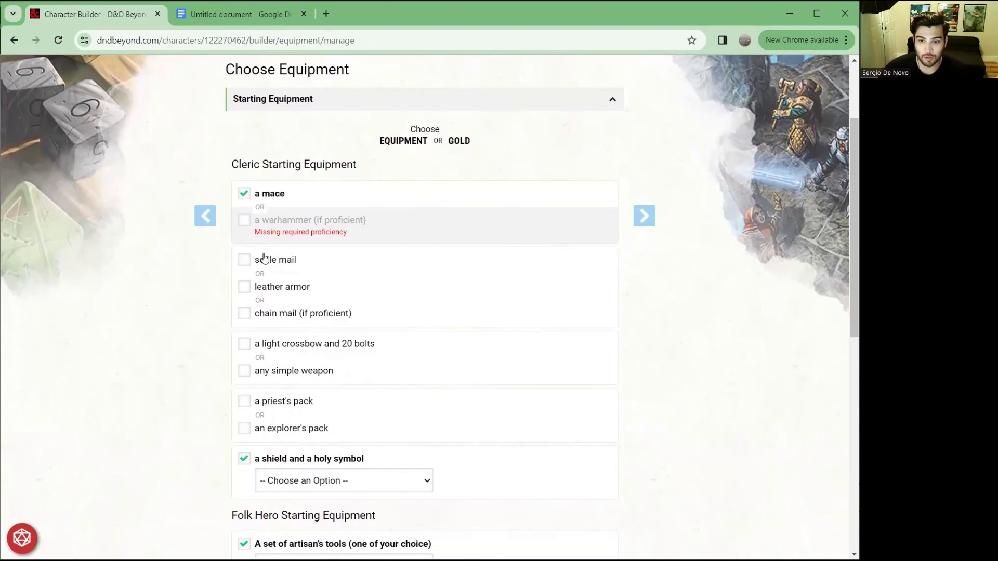
pyautogui.click(266, 261)
pyautogui.scroll(-1, 265, 261)
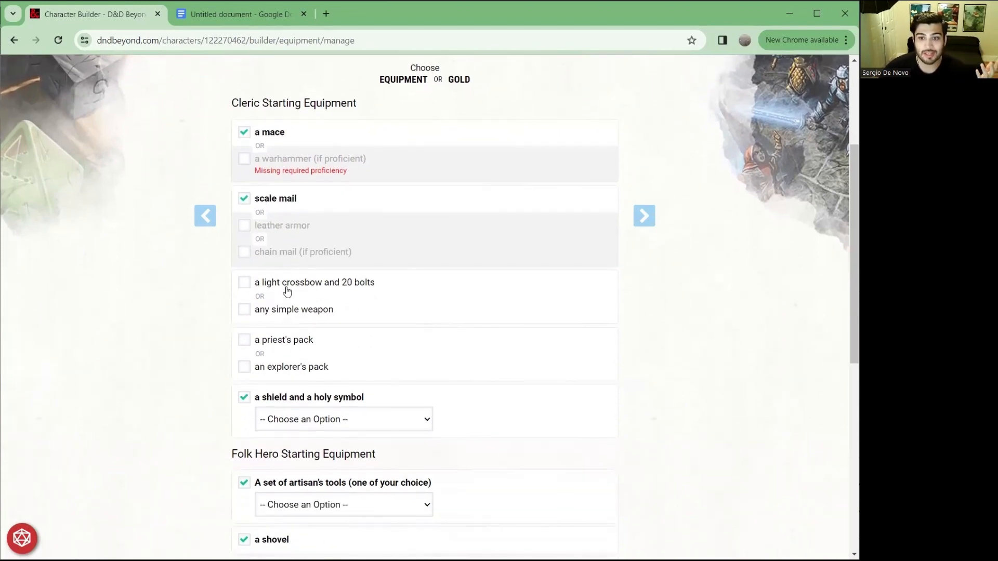
pyautogui.click(287, 284)
pyautogui.click(281, 340)
pyautogui.scroll(-1, 298, 335)
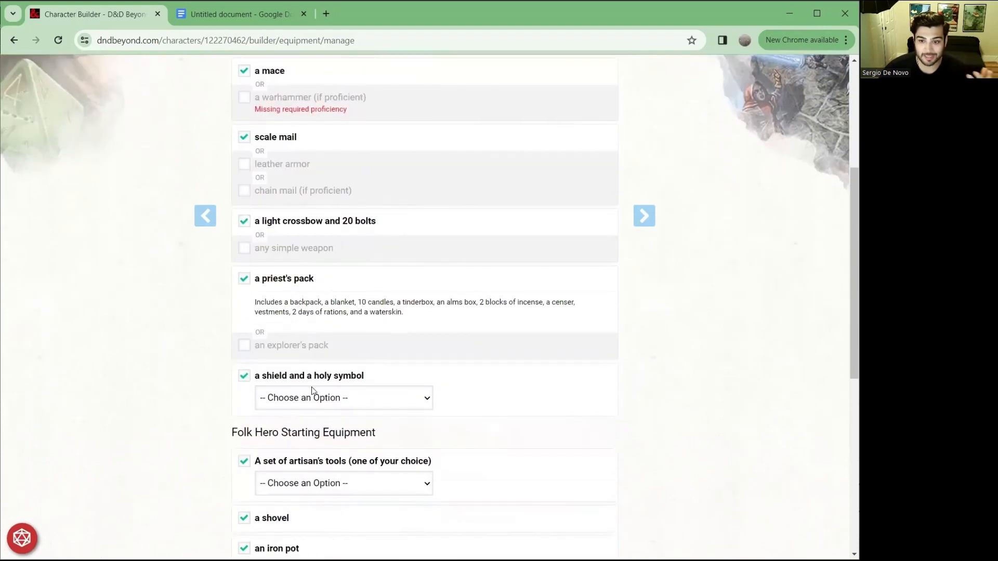
# - Choose Emblem as the holy symbol and Leatherworker's Tools as the Folk Hero set of artisan's tools
pyautogui.click(313, 403)
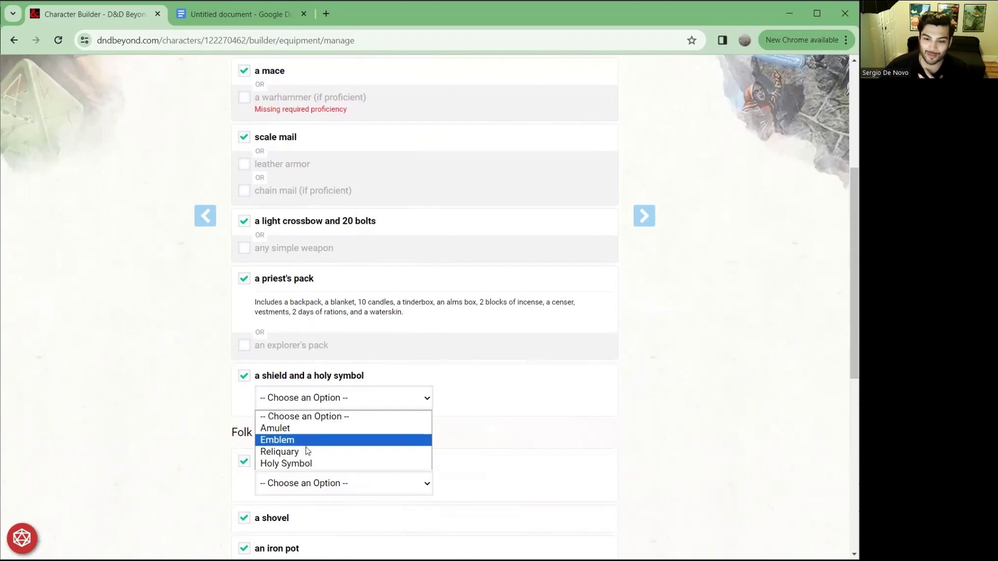
pyautogui.click(308, 440)
pyautogui.scroll(-1, 443, 350)
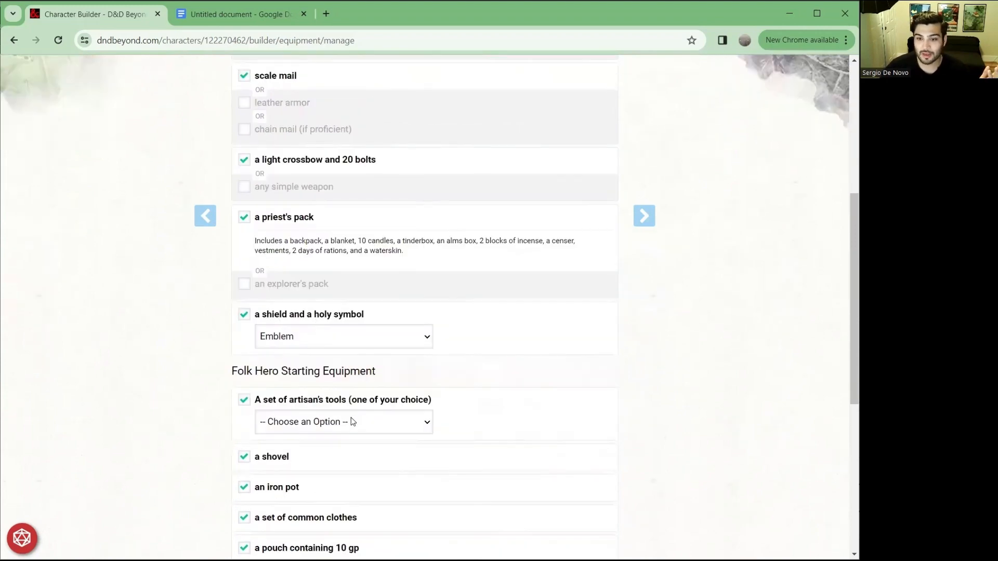
pyautogui.click(351, 422)
pyautogui.click(364, 318)
# - Review the Cleric and Folk Hero equipment choices and add the starting equipment to the character's inventory
pyautogui.scroll(5, 364, 343)
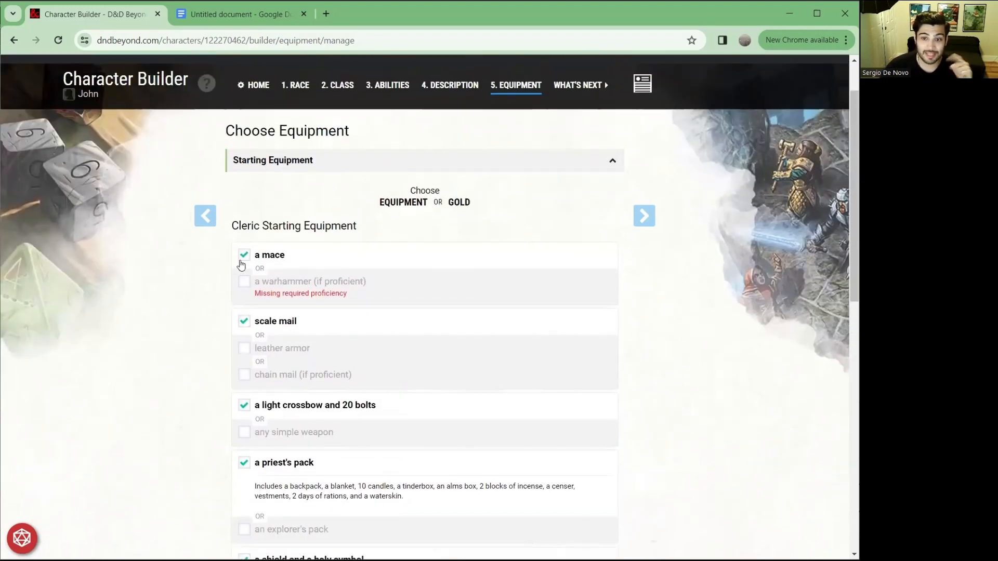
pyautogui.scroll(-7, 354, 289)
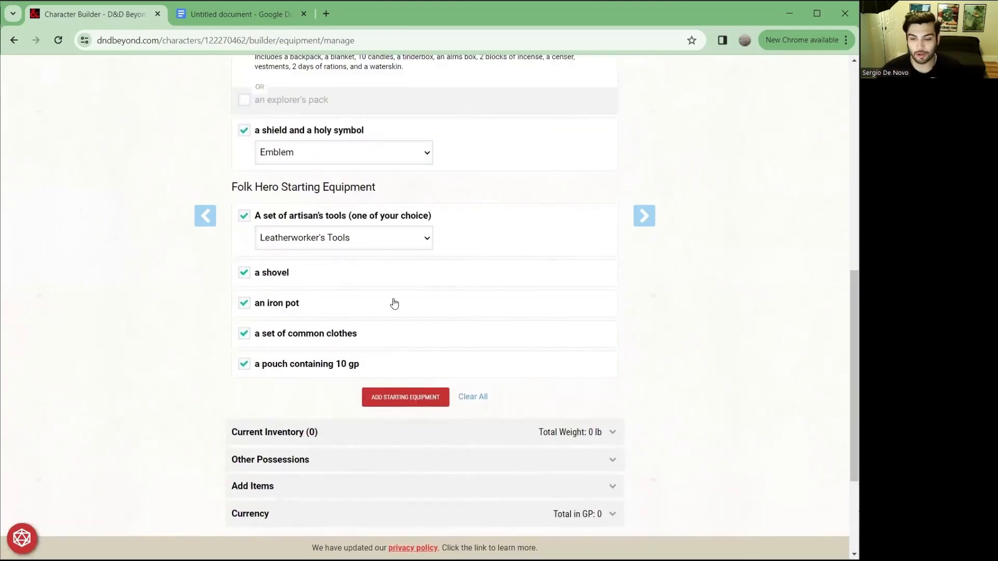
pyautogui.click(399, 401)
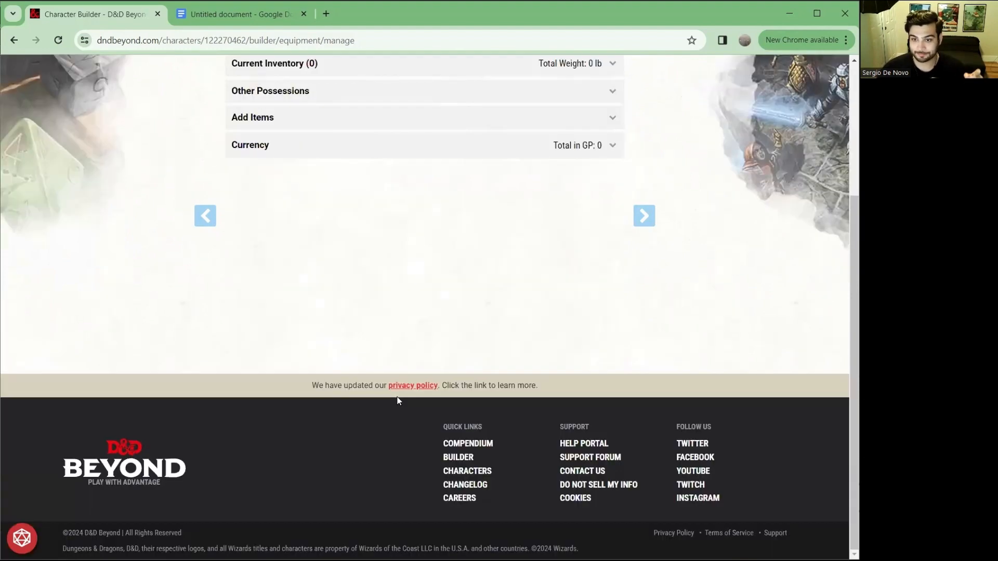
pyautogui.scroll(1, 529, 242)
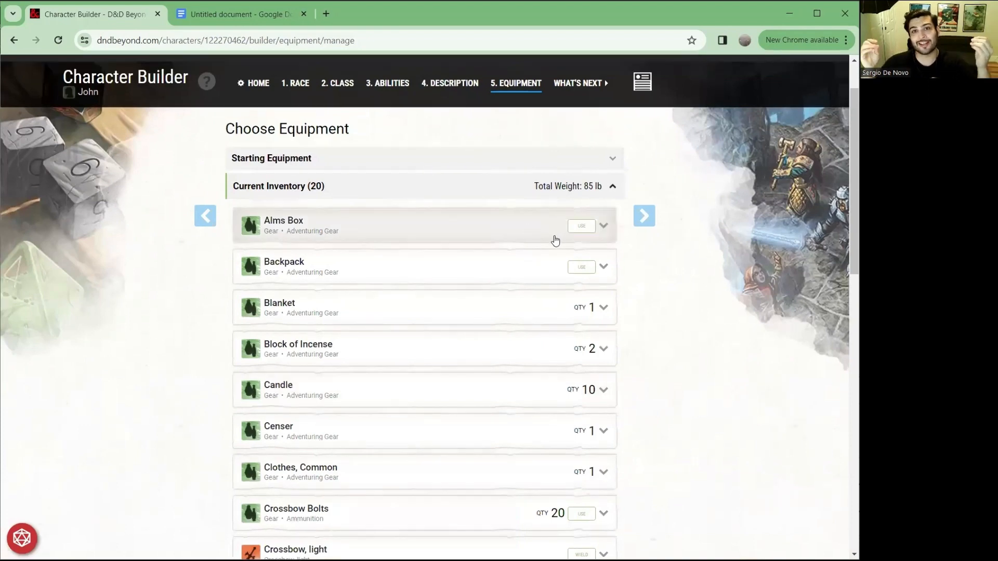
# - Mark the Alms Box, Backpack and Crossbow Bolts in the current inventory as in use
pyautogui.click(582, 229)
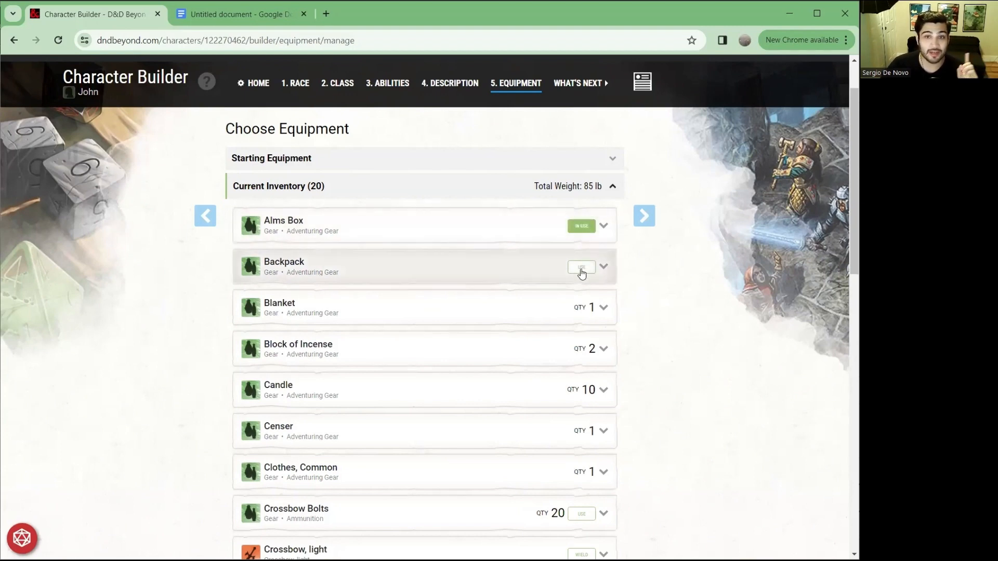
pyautogui.click(582, 268)
pyautogui.scroll(-3, 566, 325)
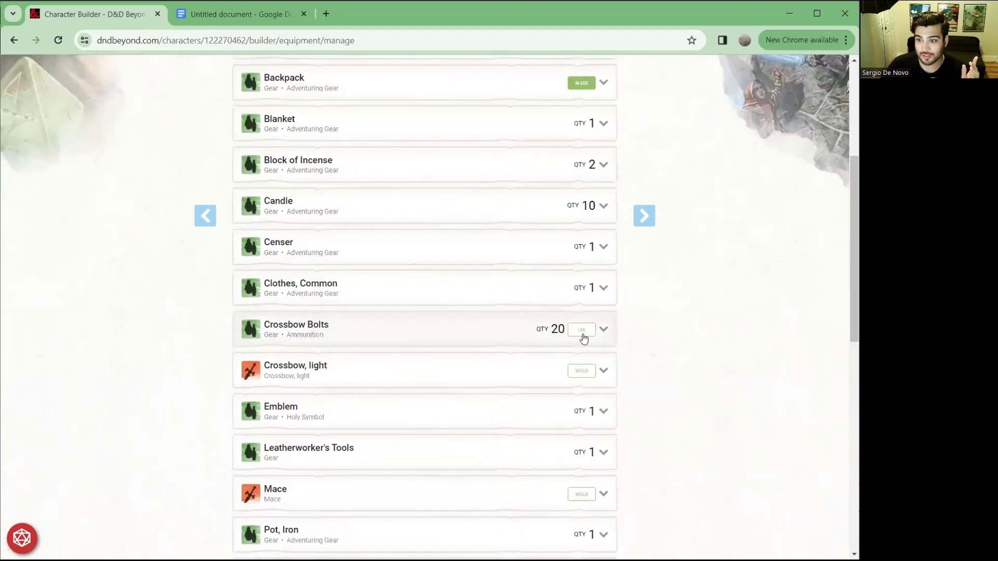
pyautogui.click(582, 331)
# - Set the light crossbow and the mace in the inventory as wielded
pyautogui.click(582, 372)
pyautogui.scroll(-1, 579, 395)
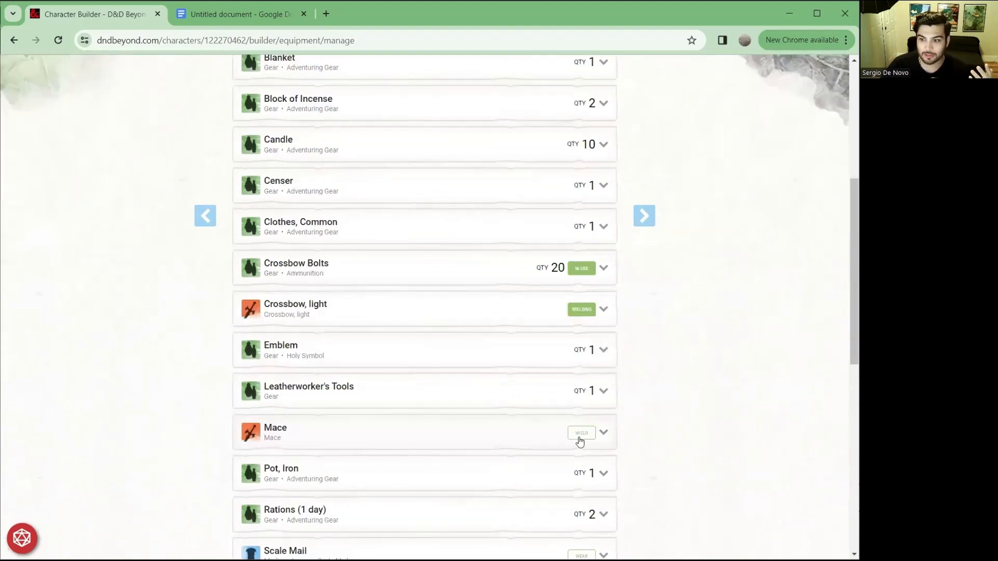
pyautogui.click(581, 437)
# - Set the Scale Mail and the Shield in the inventory as worn
pyautogui.scroll(-1, 577, 421)
pyautogui.scroll(-2, 572, 416)
pyautogui.click(584, 431)
pyautogui.scroll(-1, 586, 421)
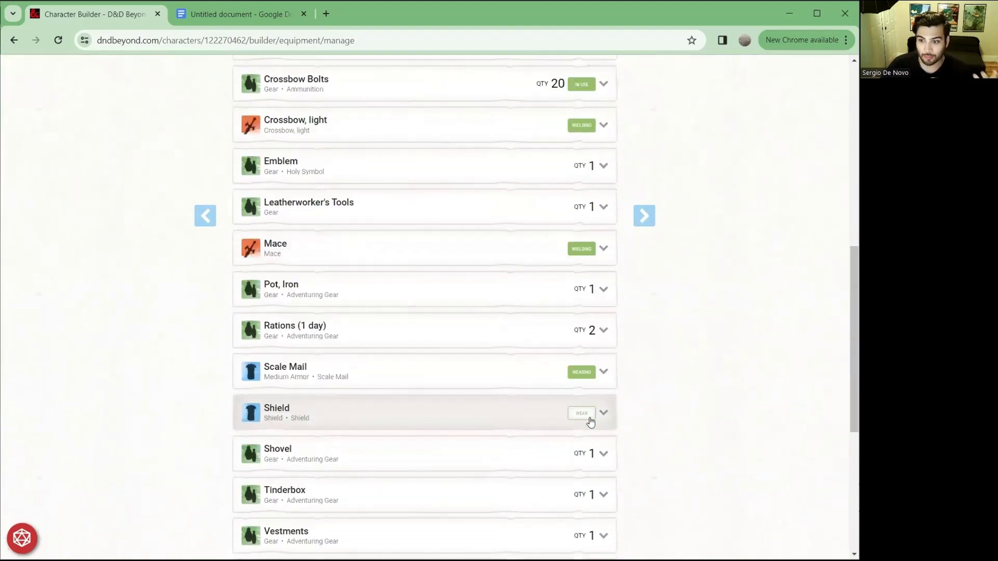
pyautogui.click(585, 413)
pyautogui.scroll(-2, 553, 374)
# - Go on to the What's Next stage, open the finished character sheet and look over its abilities, skills and actions
pyautogui.scroll(8, 550, 390)
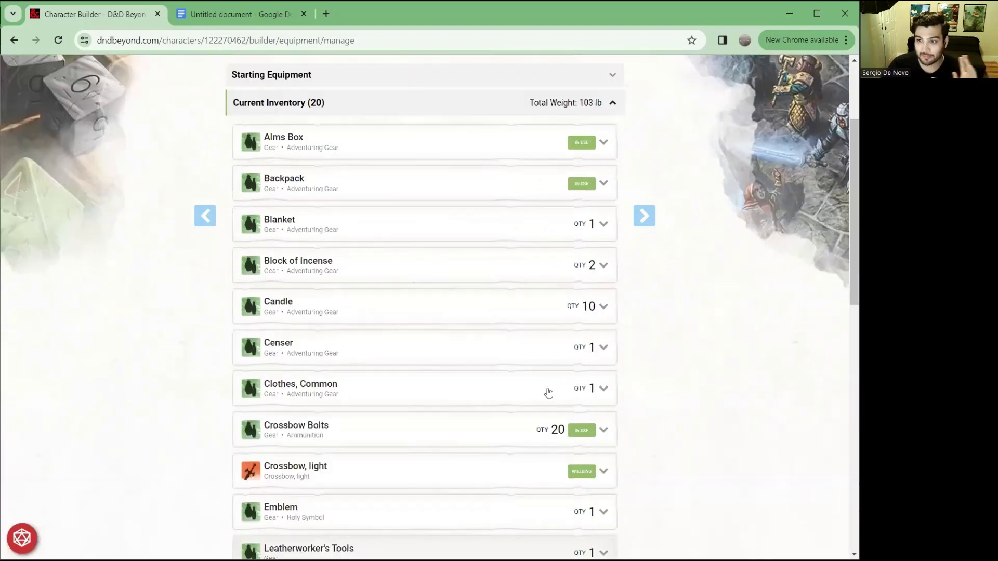
pyautogui.scroll(3, 547, 392)
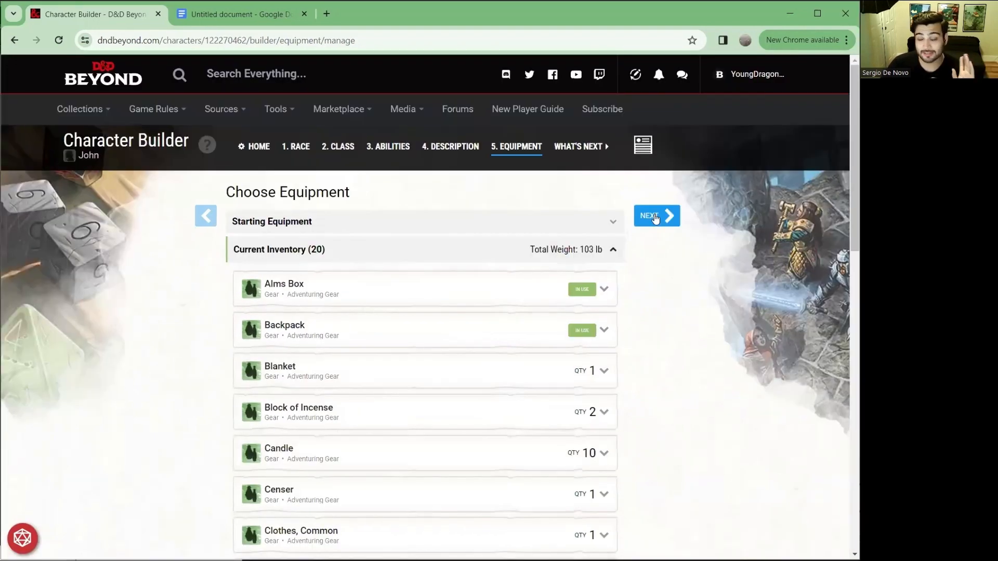
pyautogui.click(655, 217)
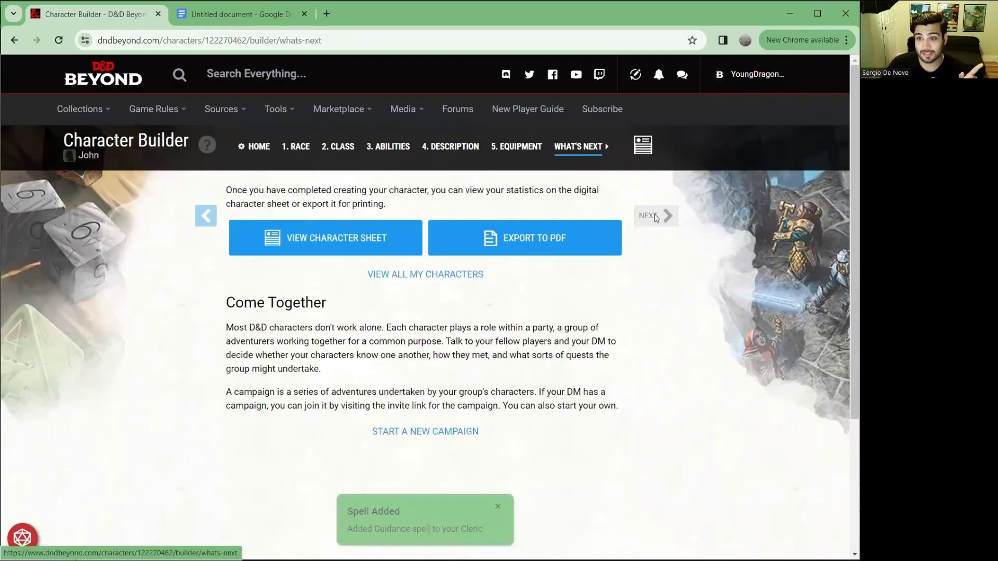
pyautogui.click(358, 242)
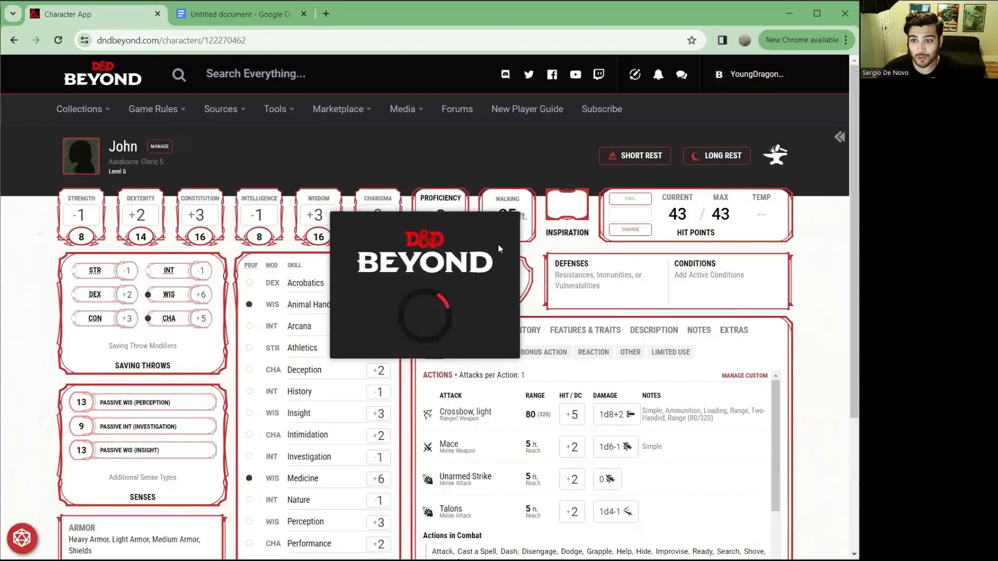
pyautogui.scroll(-1, 786, 251)
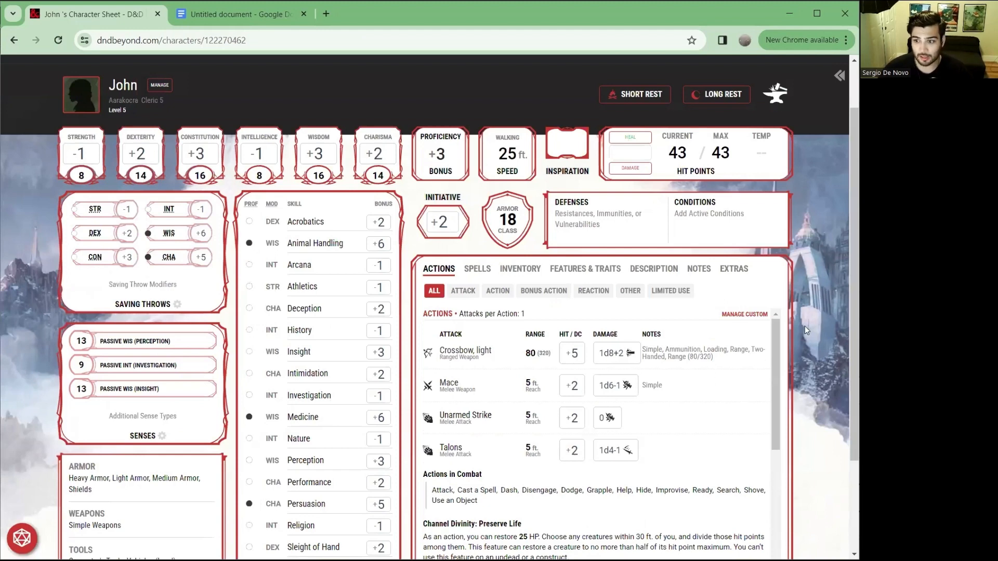
pyautogui.scroll(-1, 805, 325)
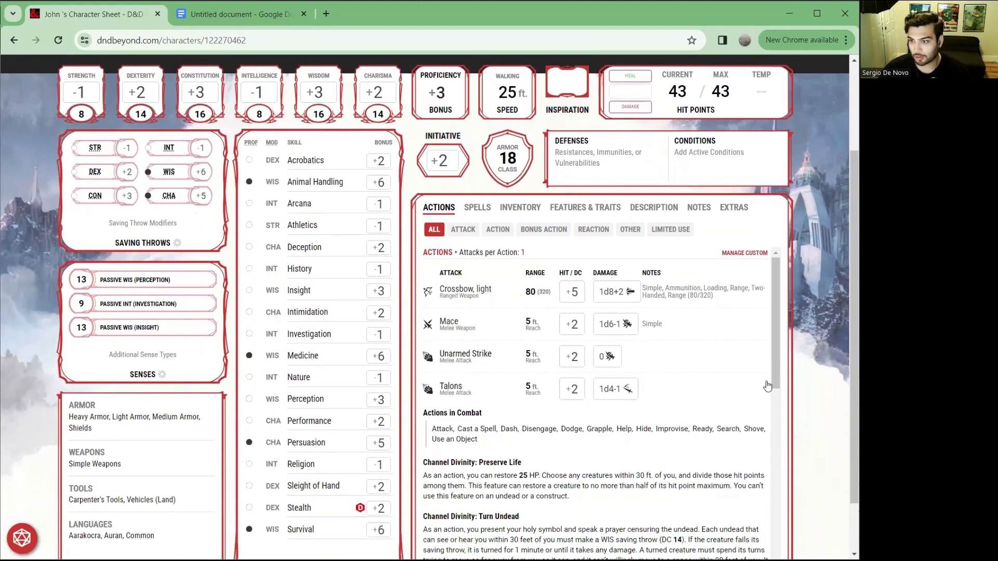
pyautogui.scroll(2, 818, 342)
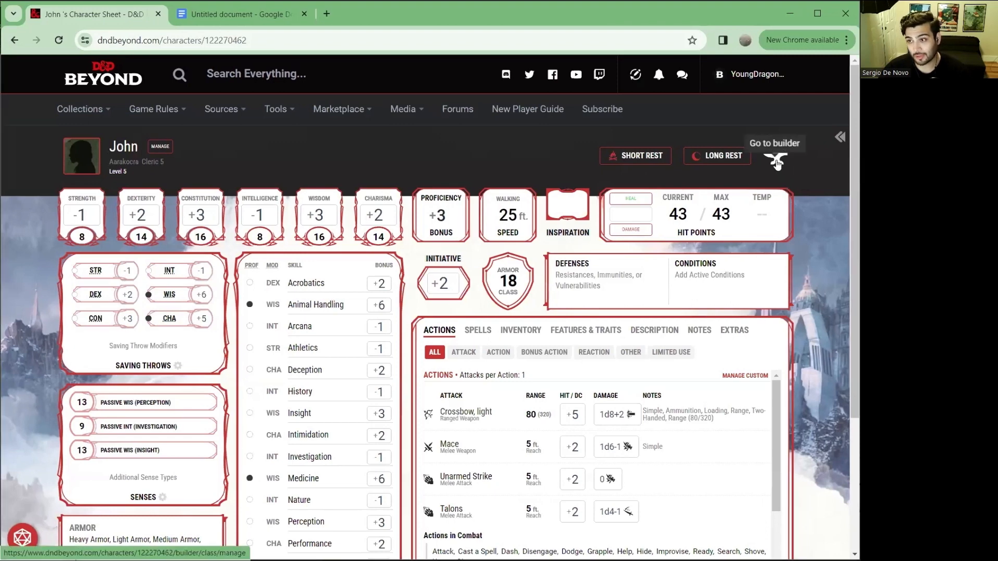
# - Reopen the character in the builder, look over the Cleric class features, and return to the character sheet
pyautogui.click(777, 162)
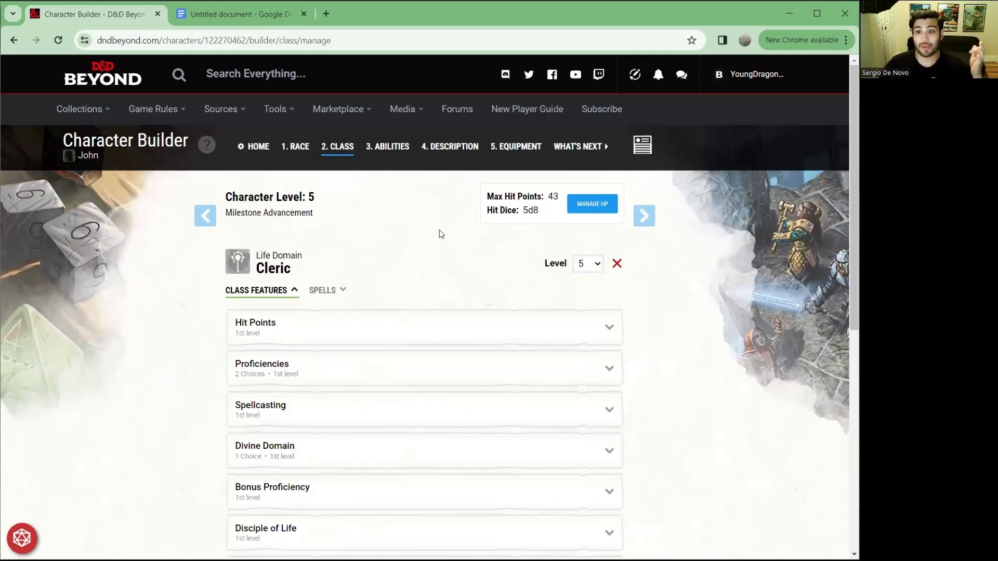
pyautogui.scroll(-1, 444, 229)
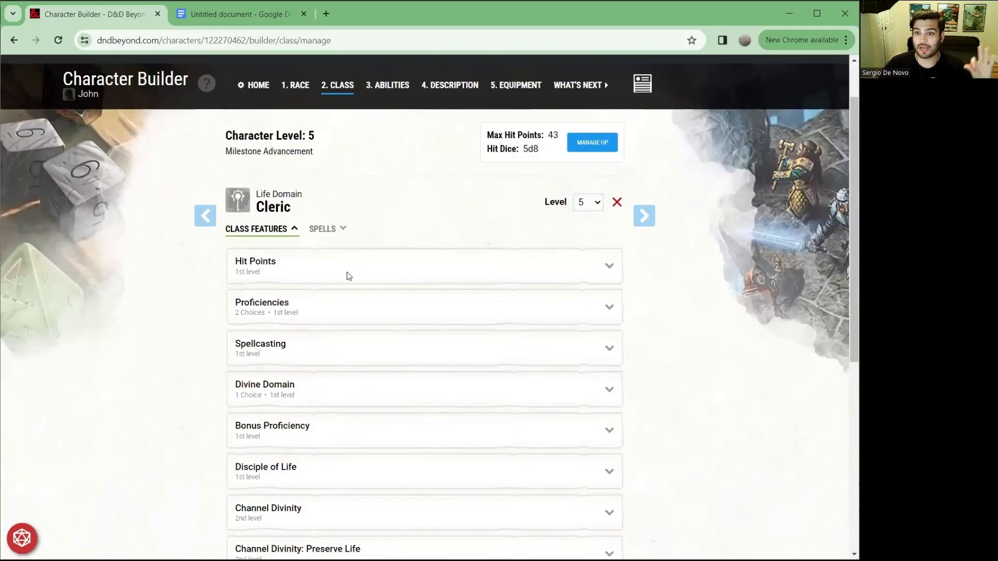
pyautogui.scroll(1, 347, 276)
pyautogui.click(317, 291)
pyautogui.click(291, 292)
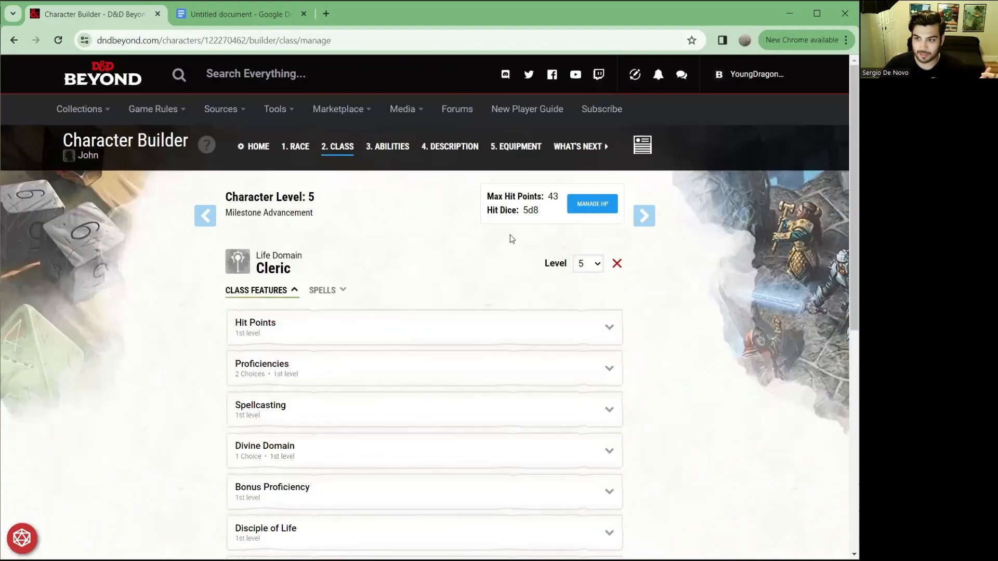
pyautogui.click(643, 147)
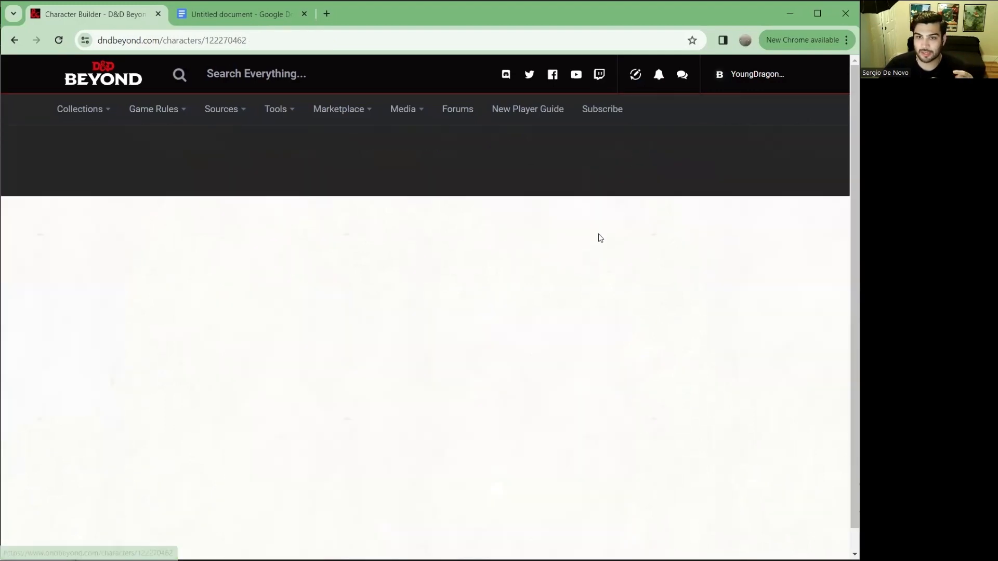
# - Examine the full skills list on the character sheet, from Acrobatics to Survival, with its proficiency marks and bonuses
pyautogui.scroll(-1, 700, 229)
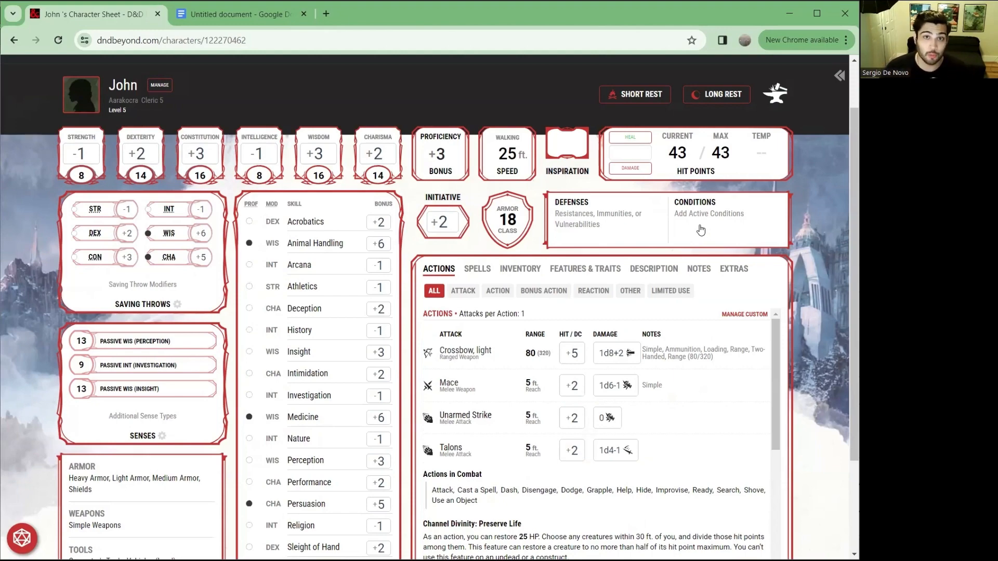
pyautogui.scroll(-3, 296, 245)
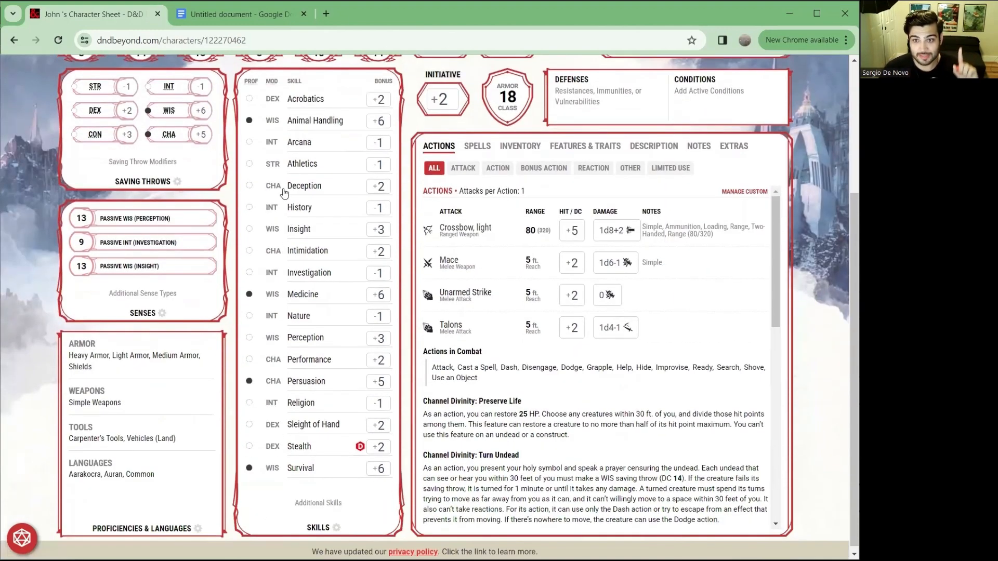
pyautogui.scroll(1, 281, 190)
pyautogui.scroll(-1, 282, 191)
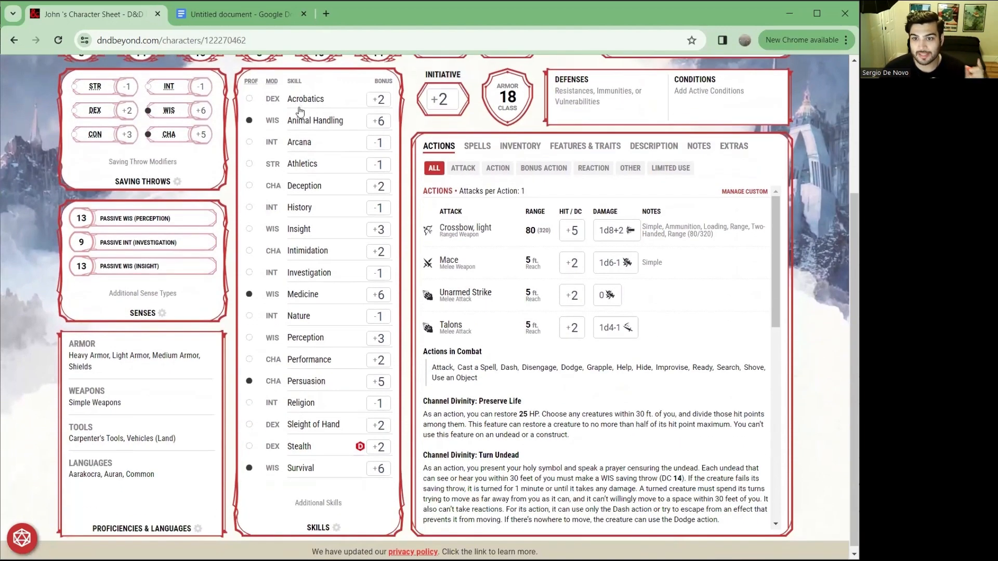
pyautogui.moveTo(297, 99); pyautogui.dragTo(302, 467)
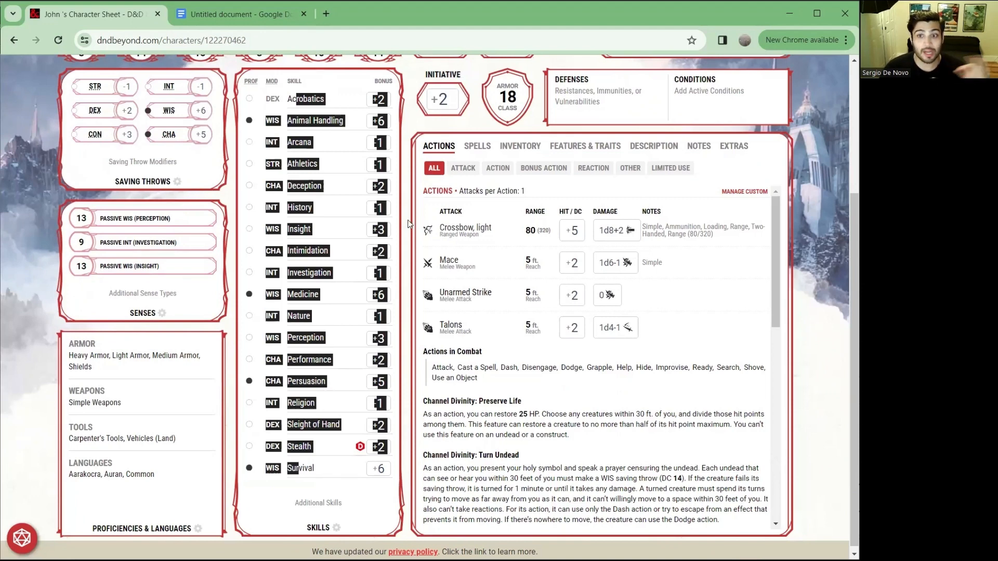
pyautogui.moveTo(288, 99); pyautogui.dragTo(310, 436)
pyautogui.click(358, 103)
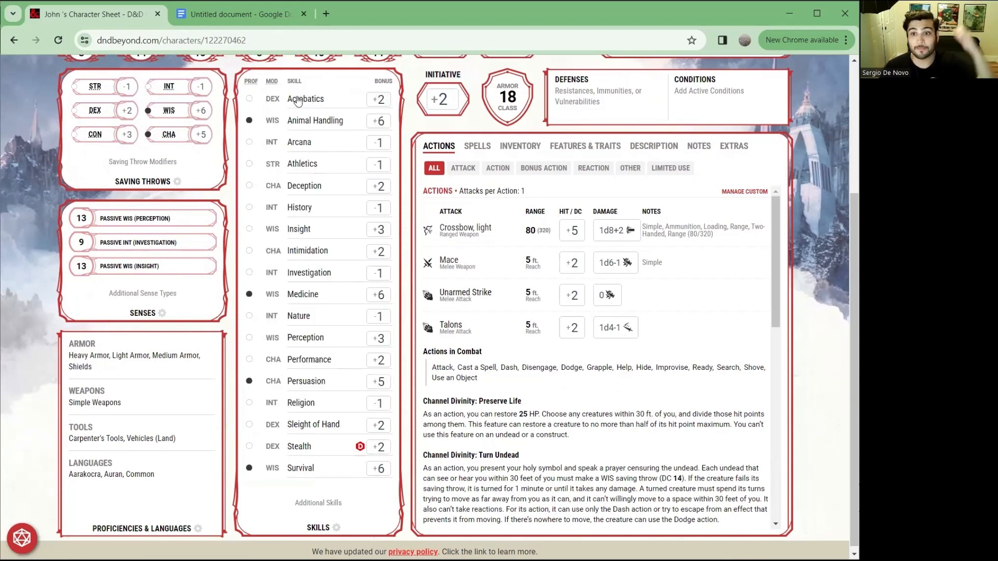
# - Open the Acrobatics skill's description, close it, and check the History skill's ability and bonus
pyautogui.moveTo(288, 100); pyautogui.dragTo(326, 107)
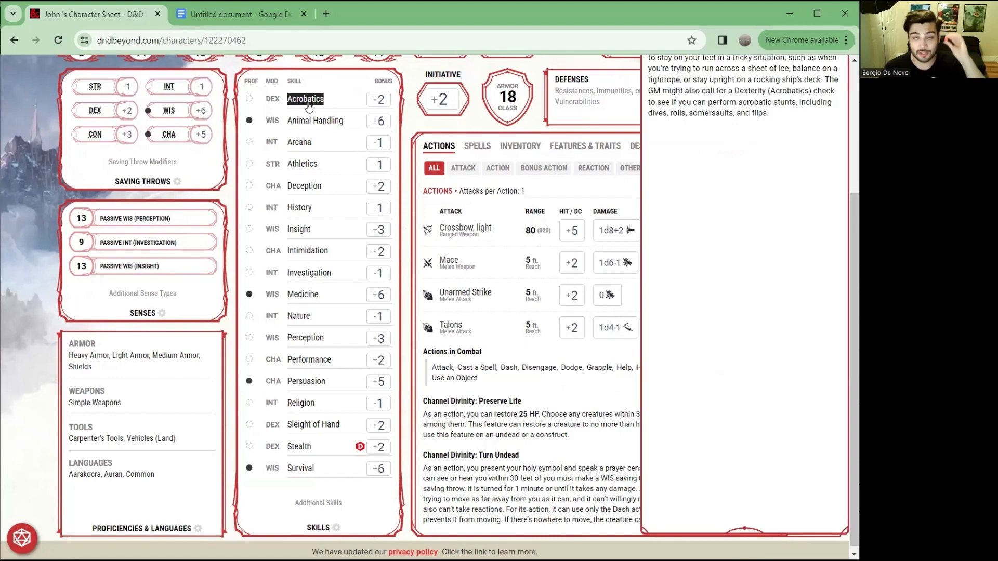
pyautogui.click(319, 75)
pyautogui.scroll(2, 343, 150)
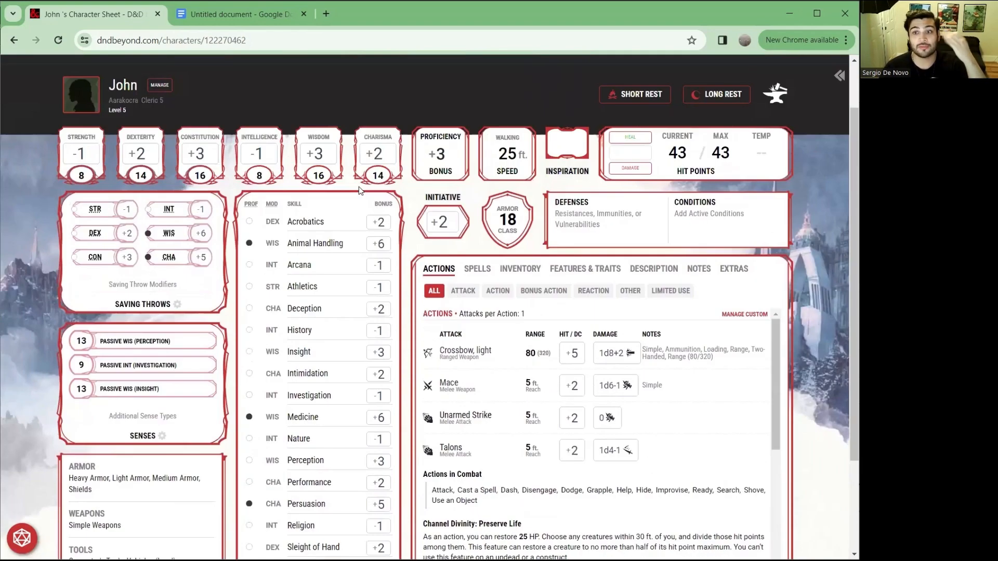
pyautogui.scroll(-1, 382, 223)
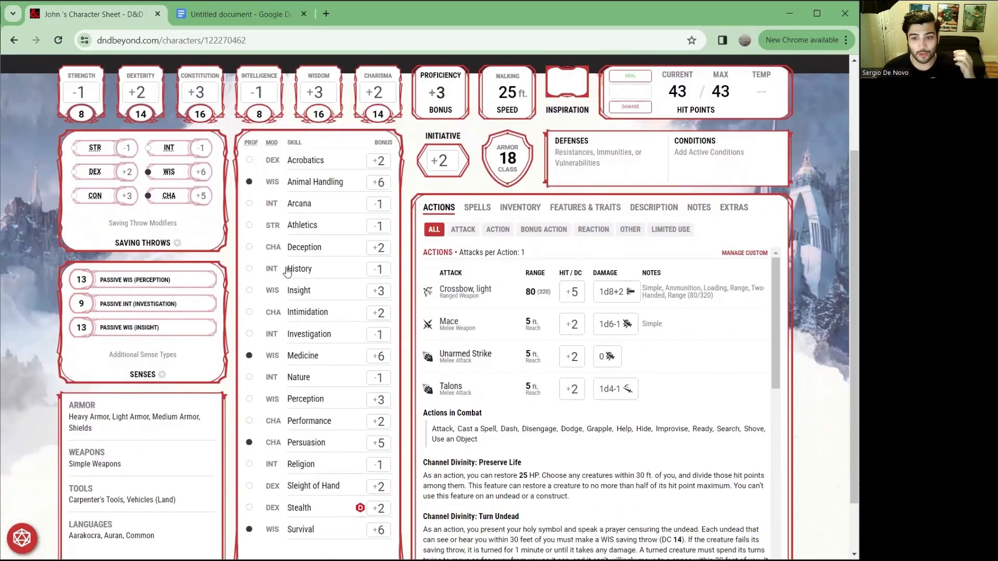
pyautogui.moveTo(287, 269); pyautogui.dragTo(303, 280)
pyautogui.click(416, 258)
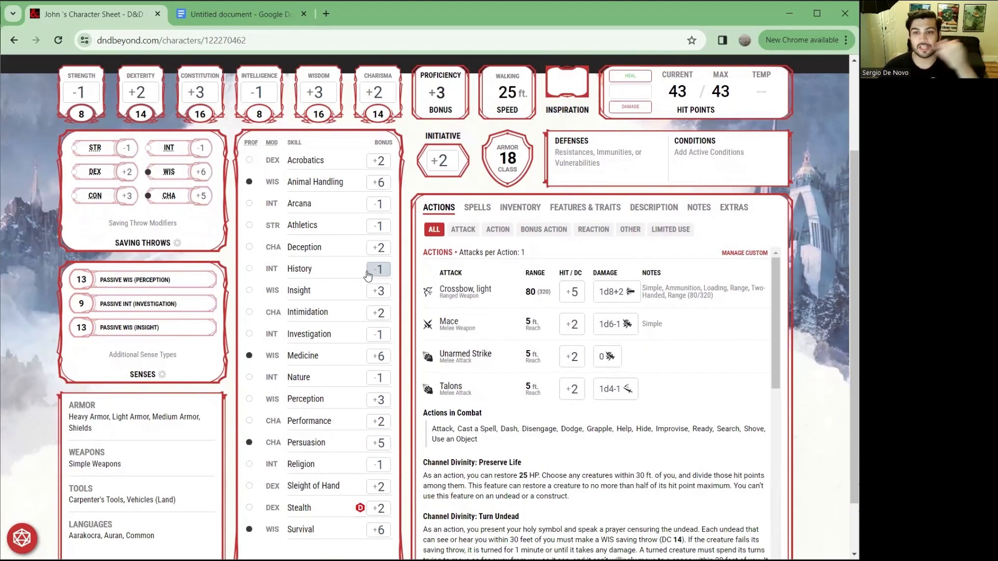
pyautogui.scroll(-1, 370, 286)
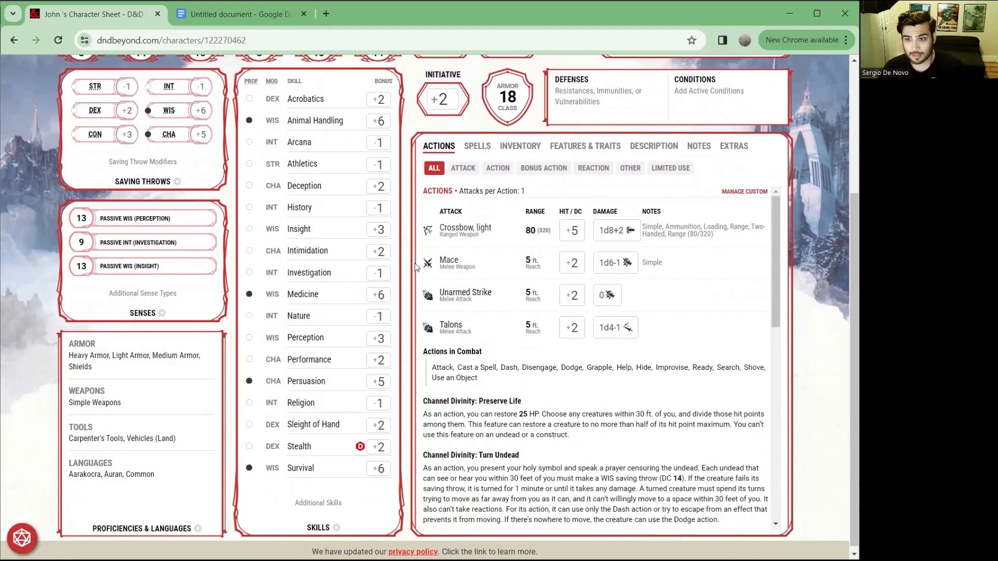
# - Check the character's Armor Class on the character sheet
pyautogui.scroll(3, 459, 244)
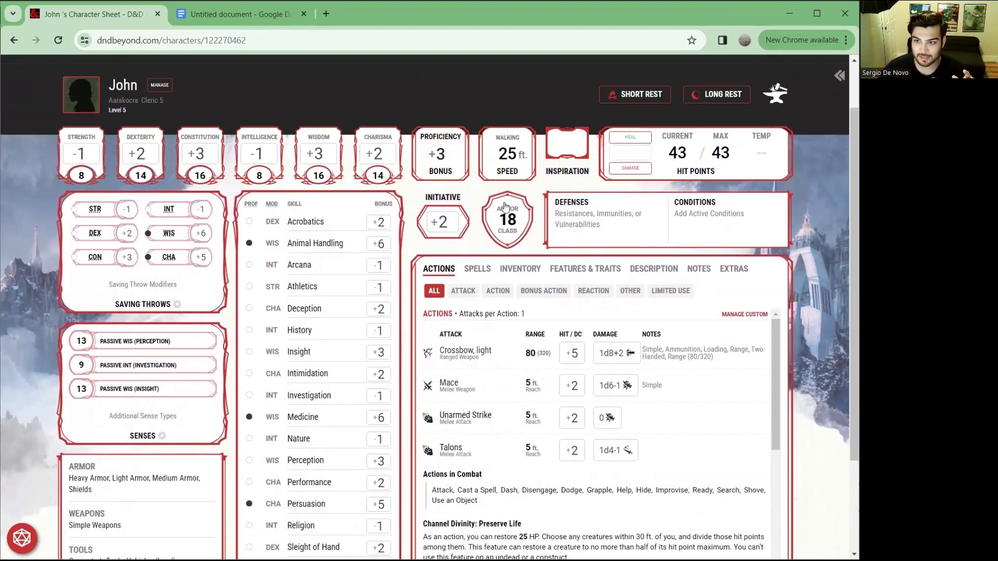
pyautogui.click(511, 222)
pyautogui.click(475, 245)
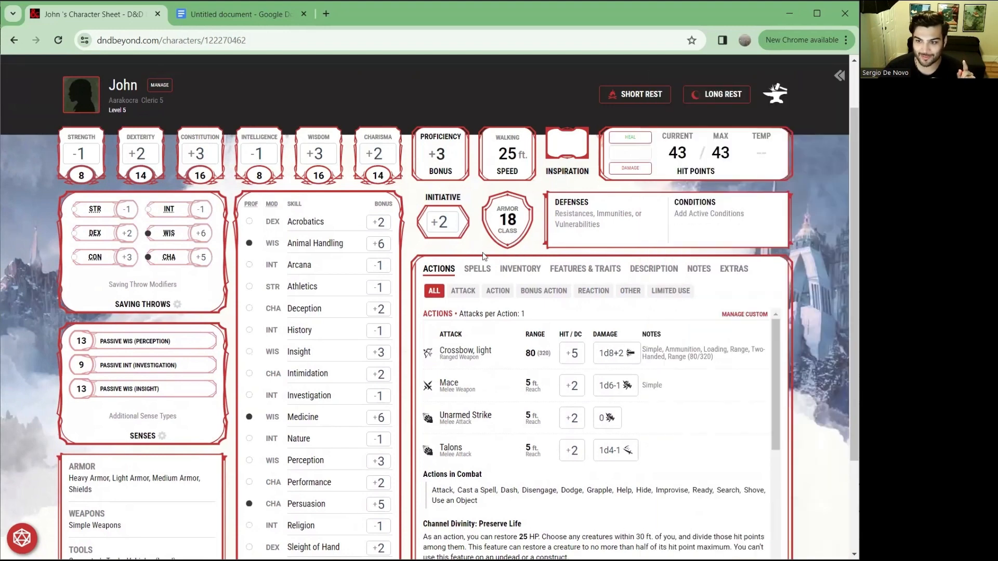
# - Show the character's spells and look through the list from the cantrips to the 3rd-level spells
pyautogui.click(477, 272)
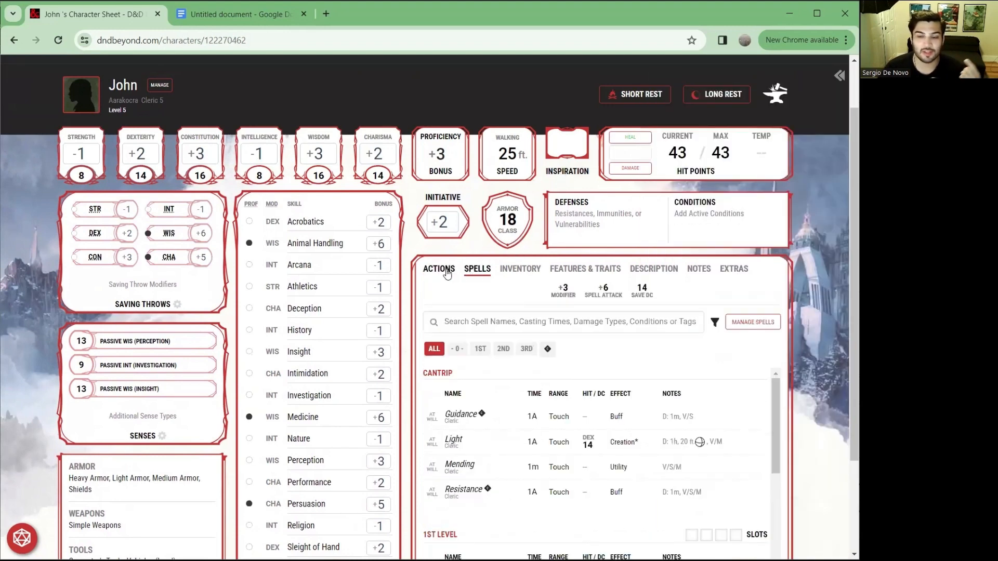
pyautogui.click(445, 273)
pyautogui.click(481, 270)
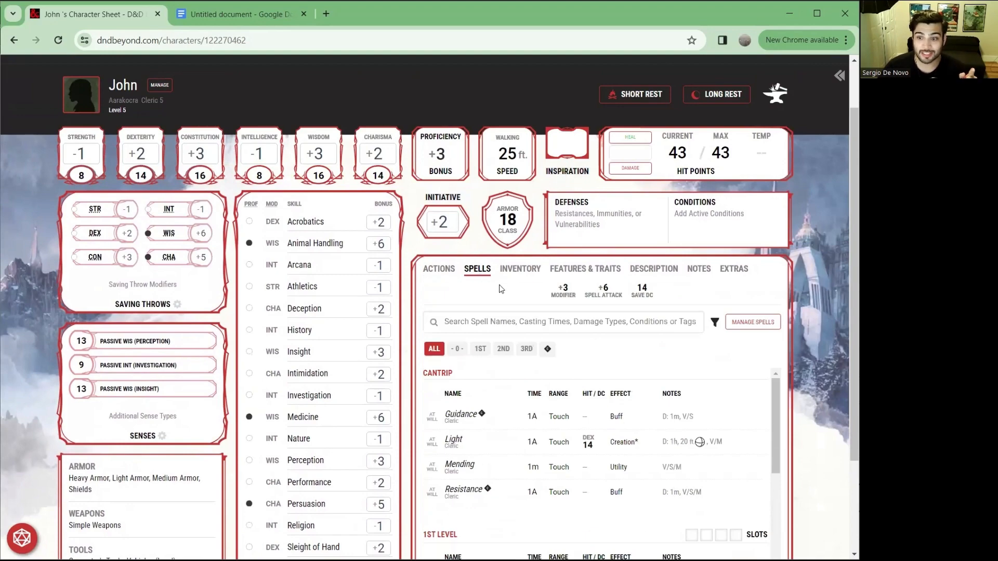
pyautogui.scroll(-3, 486, 291)
pyautogui.scroll(-8, 544, 346)
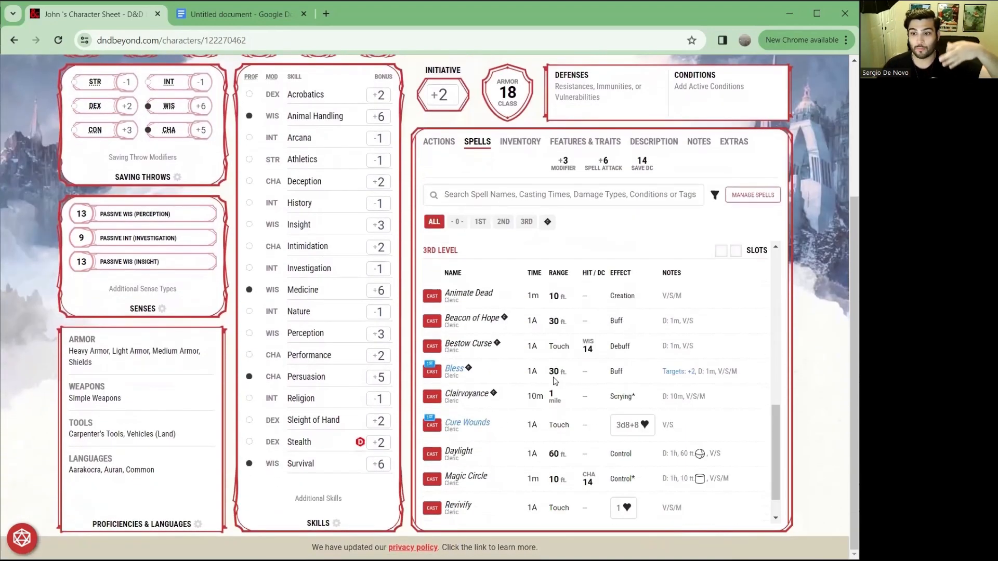
pyautogui.scroll(5, 567, 409)
pyautogui.scroll(6, 568, 409)
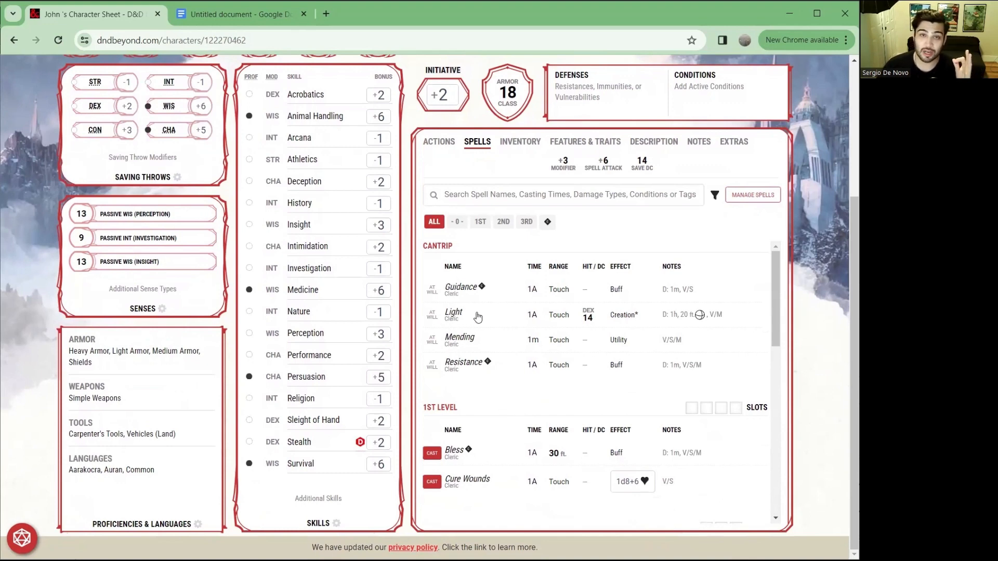
# - Open the Mending cantrip's details, look through the 2nd- and 3rd-level spells, and close the details
pyautogui.click(458, 341)
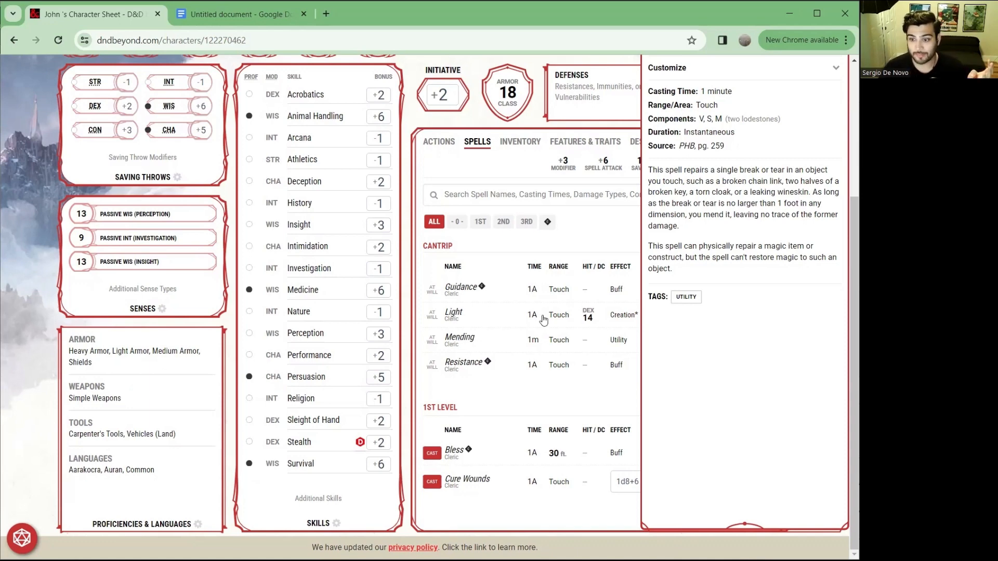
pyautogui.scroll(-6, 499, 385)
pyautogui.scroll(3, 537, 437)
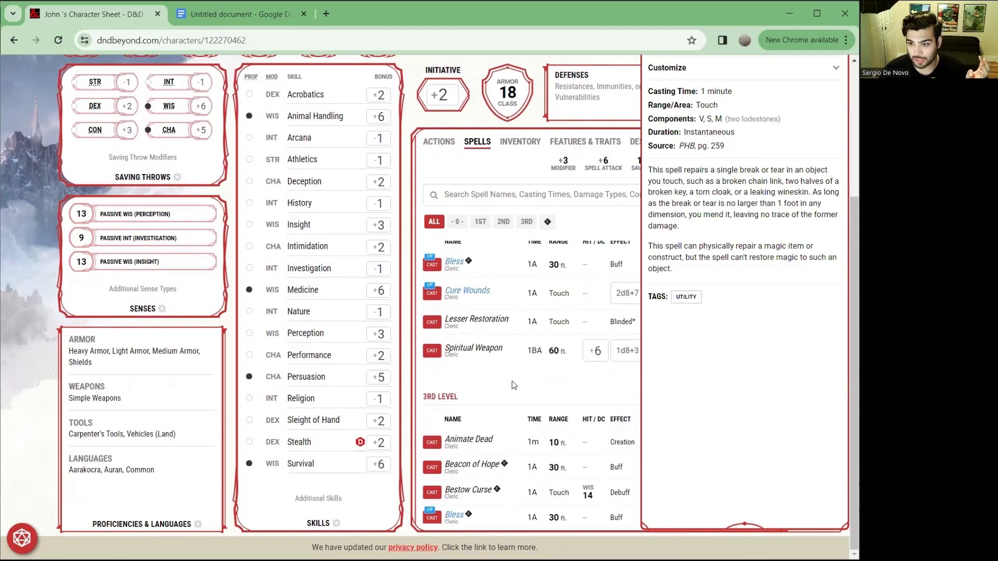
pyautogui.click(613, 391)
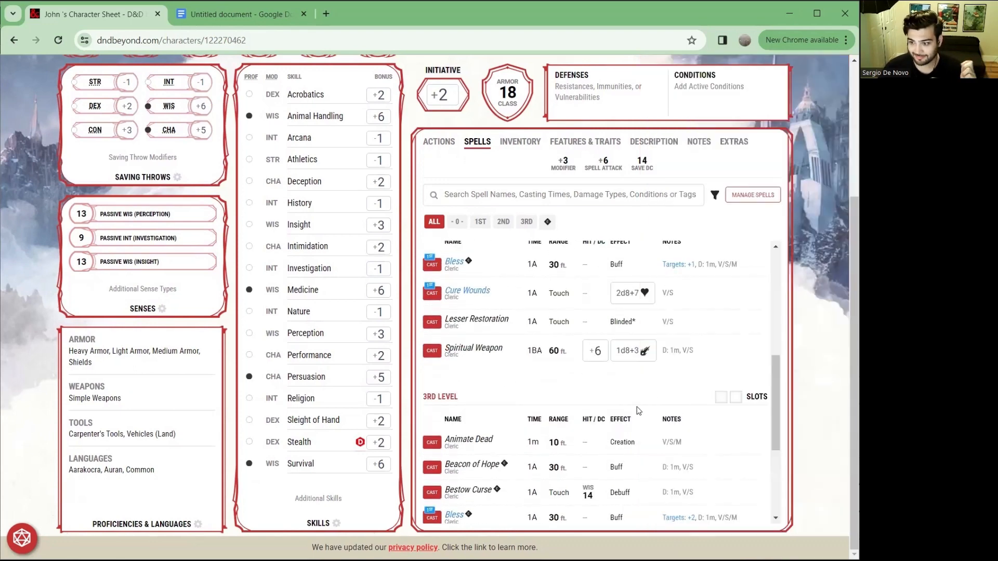
# - Return from the spells to the character's attacks and actions and review them alongside the skills
pyautogui.scroll(1, 492, 270)
pyautogui.scroll(2, 491, 271)
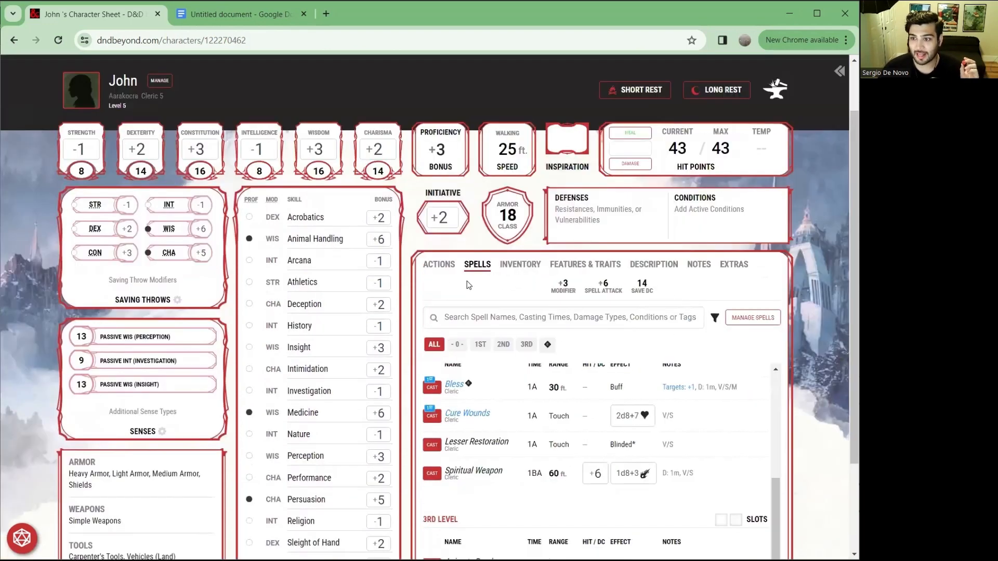
pyautogui.click(439, 265)
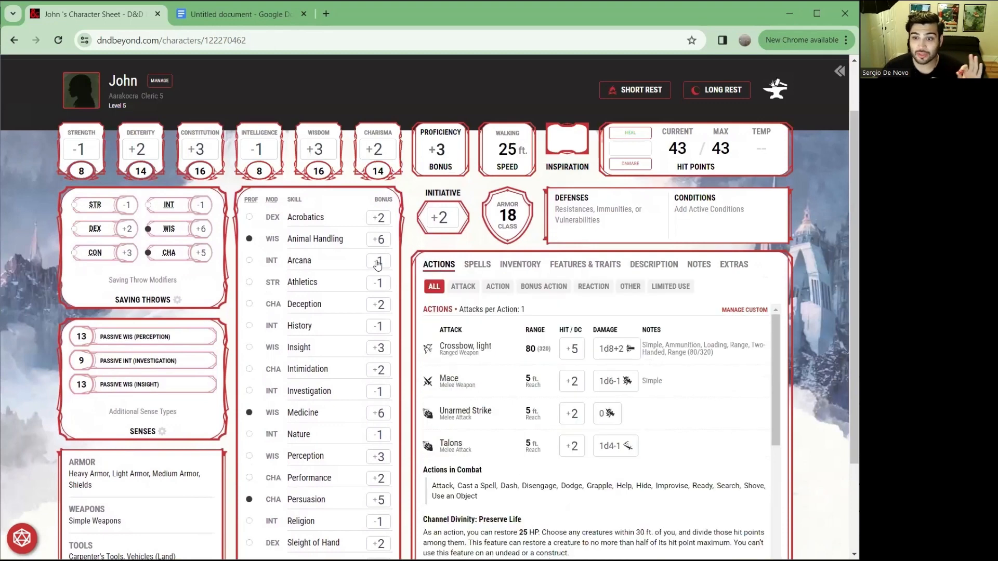
pyautogui.scroll(-1, 426, 267)
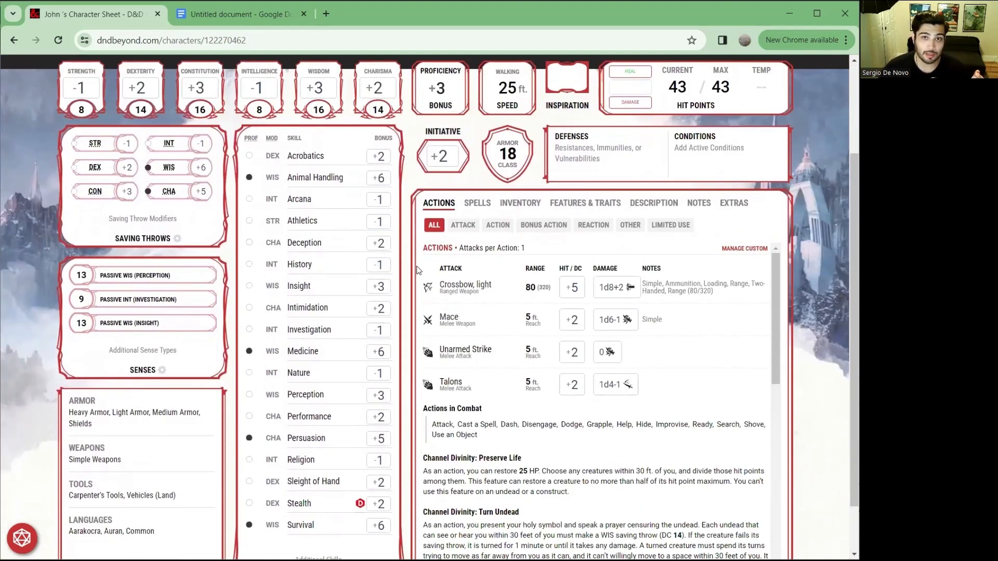